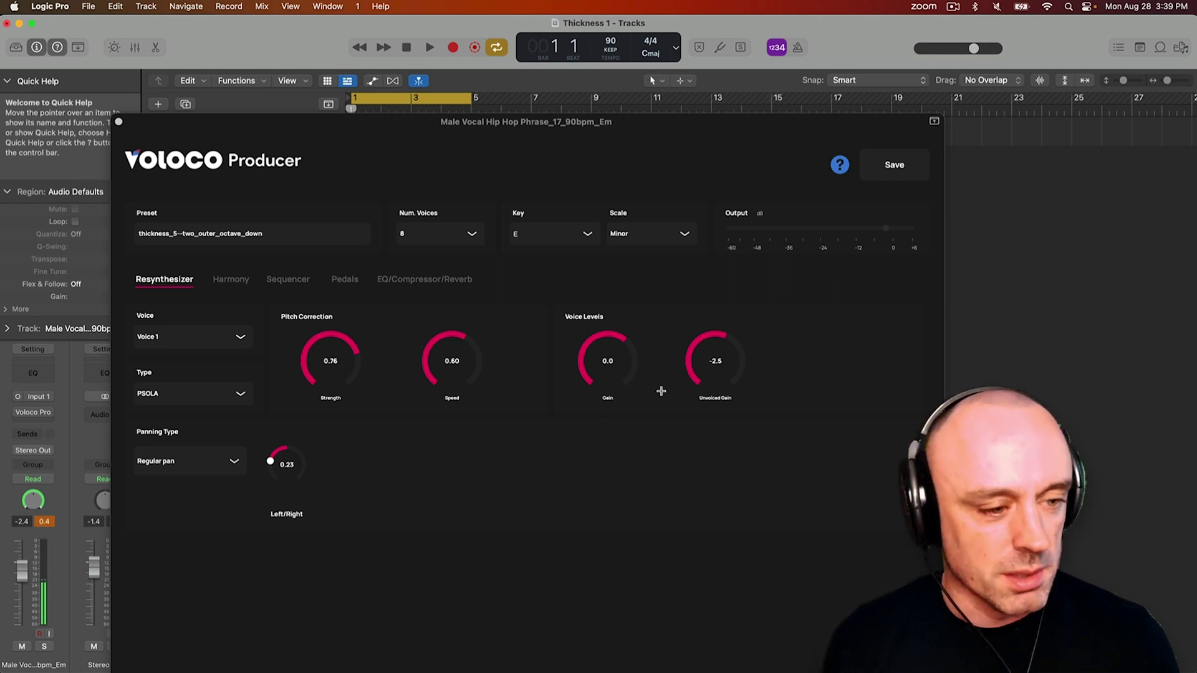
Play the vocal phrase with the vocal plug-in bypassed and enabled to compare the dry and thickened sound.
key("space")
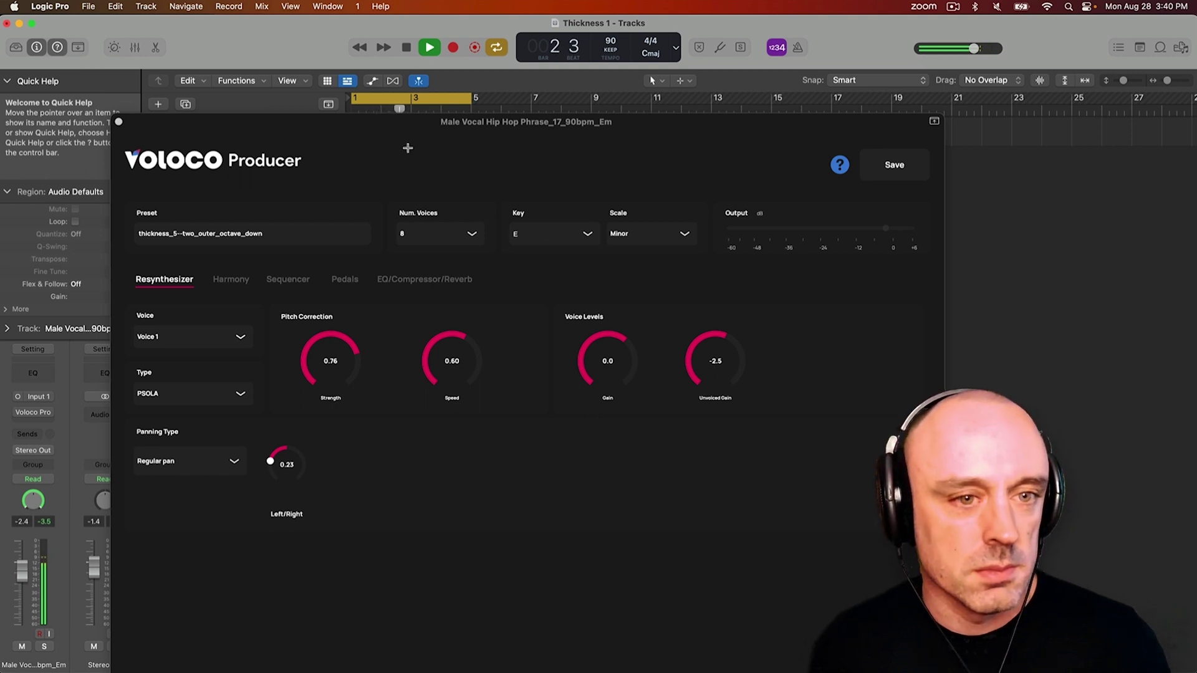
left_click(408, 49)
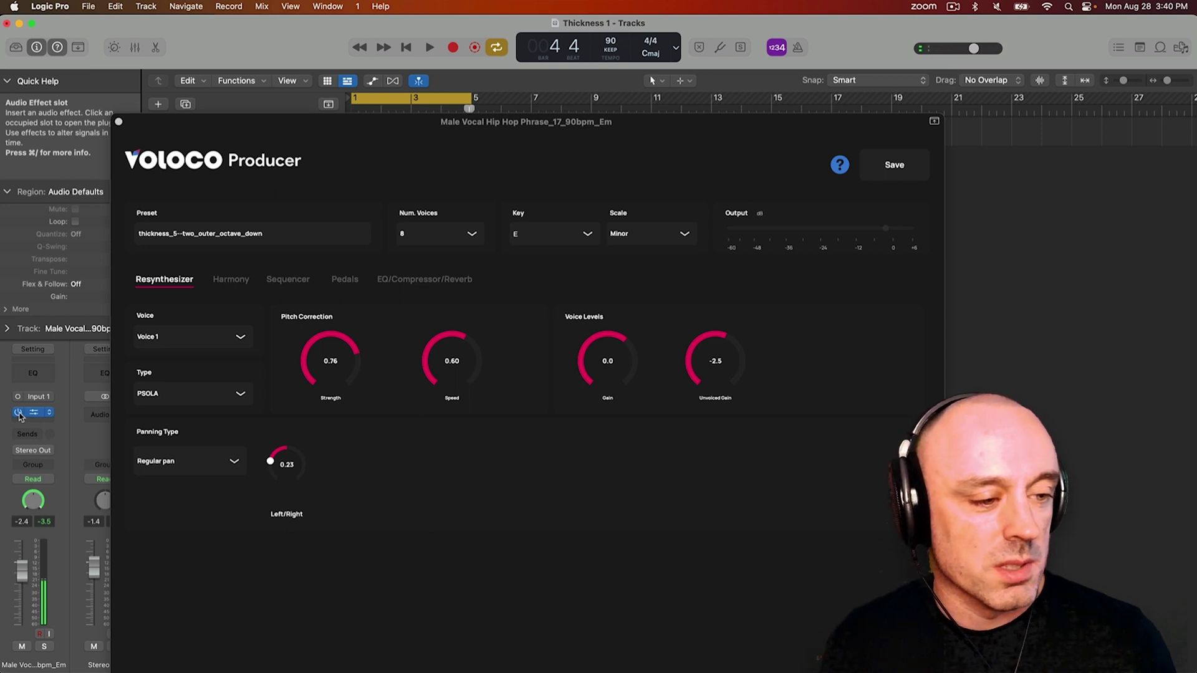
key("space")
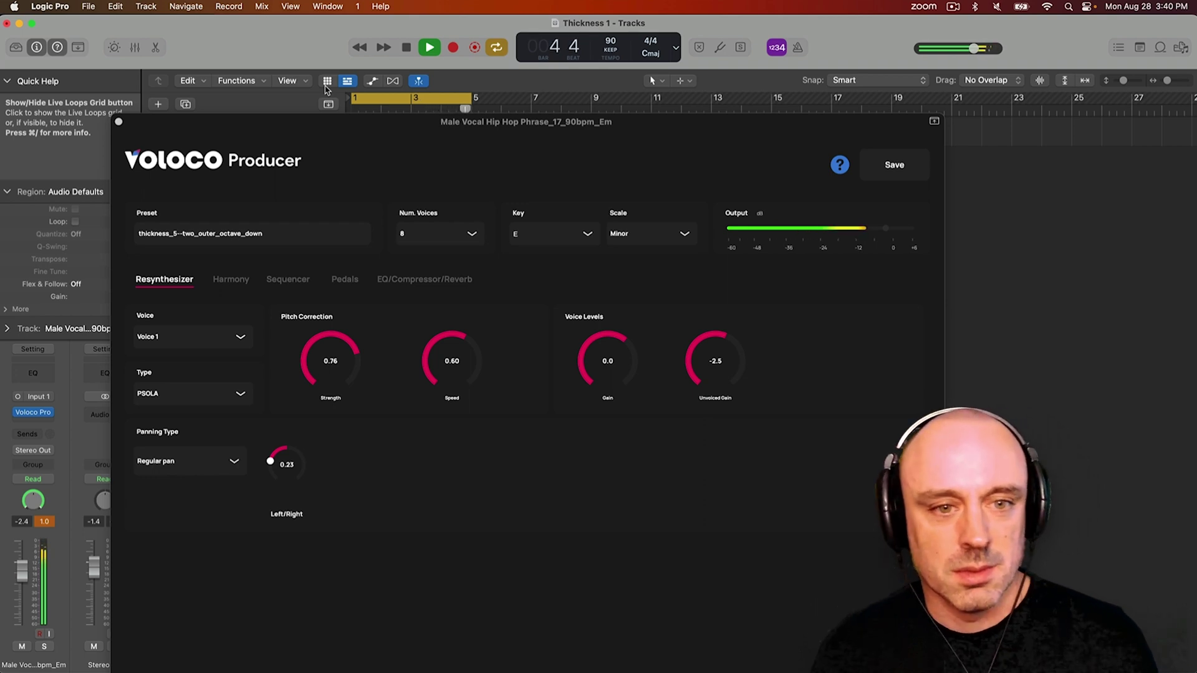
key("space")
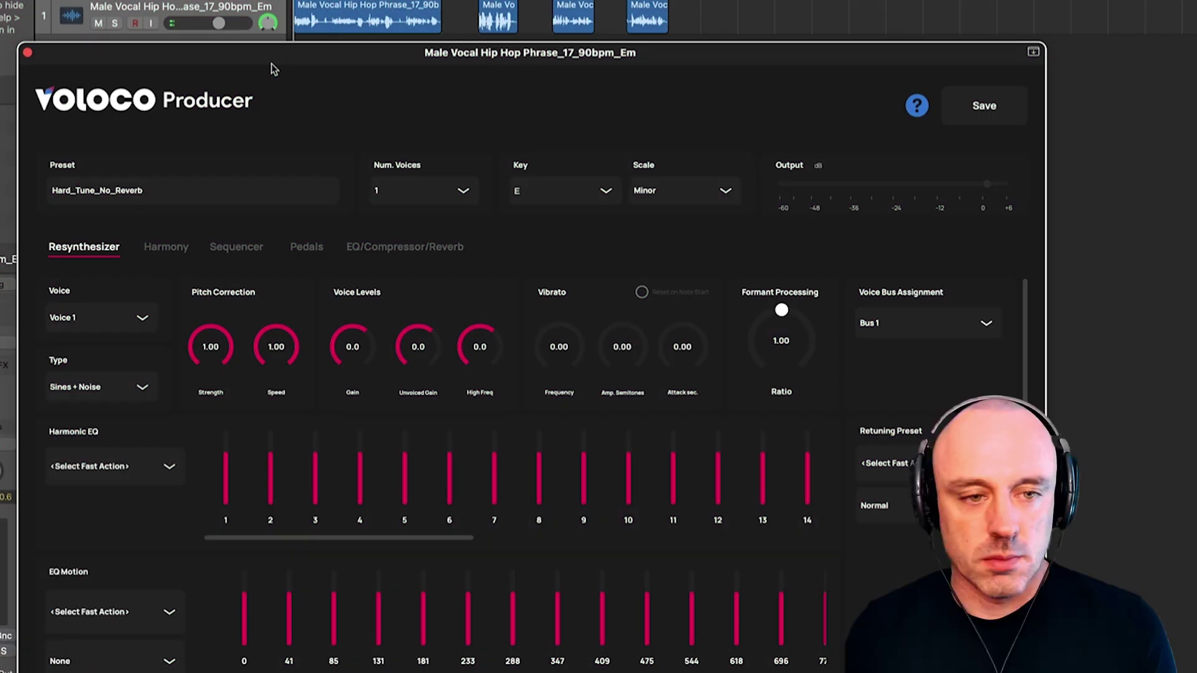
Play back the vocal phrase with the single-voice Hard_Tune_No_Reverb preset.
key("space")
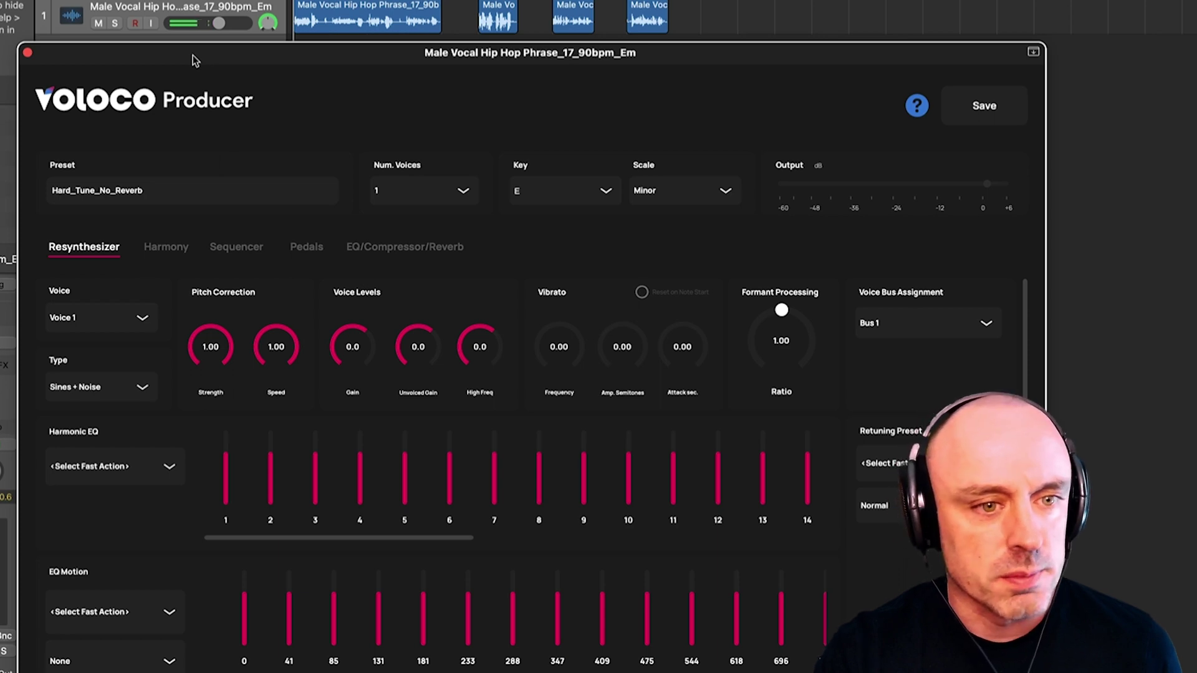
key("space")
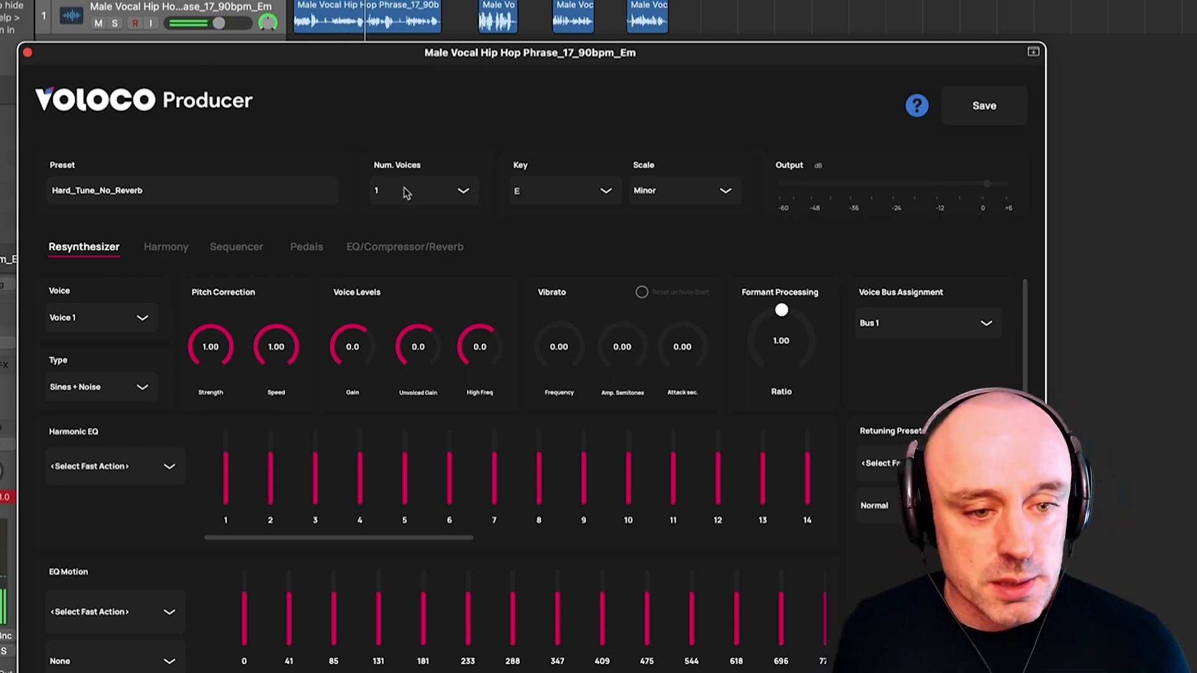
Set the number of voices to 2 and pan Voice 1 left to 0.30.
left_click(398, 182)
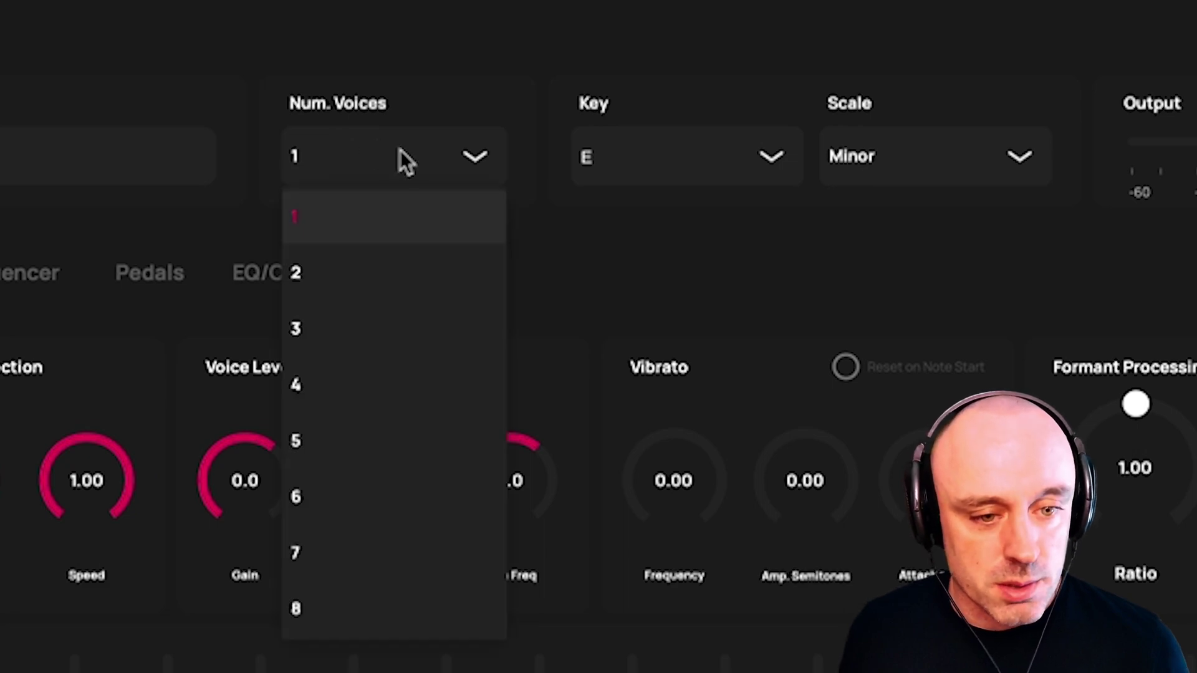
left_click(323, 271)
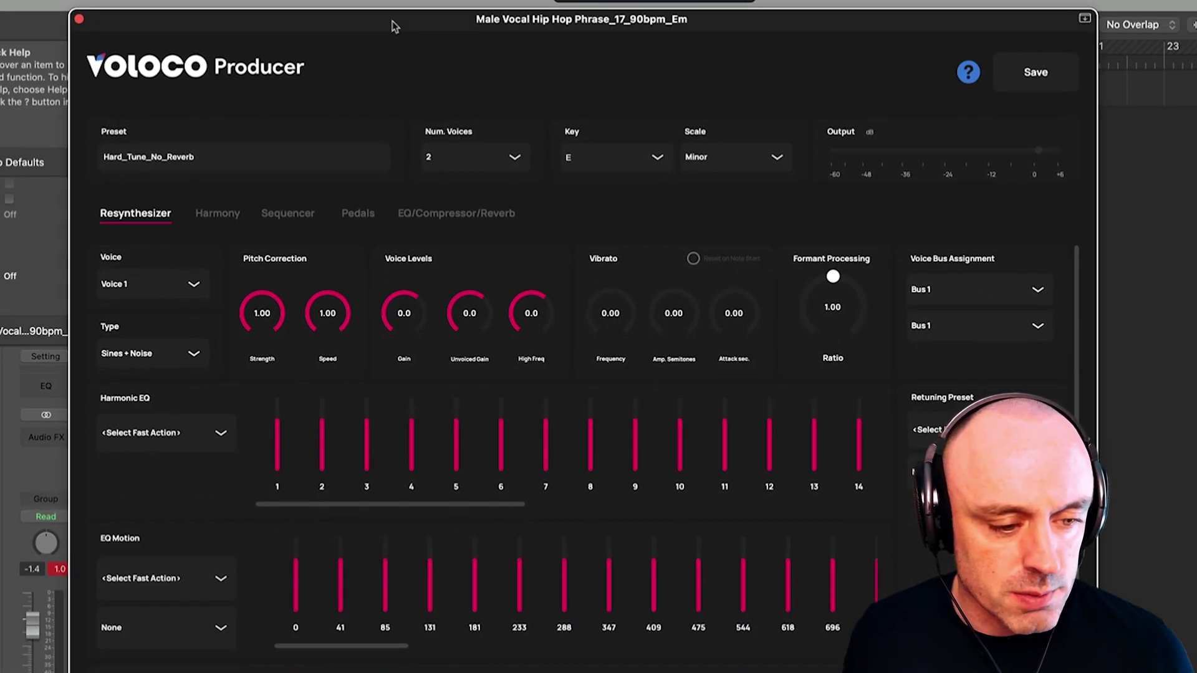
left_click_drag(394, 26, 393, 0)
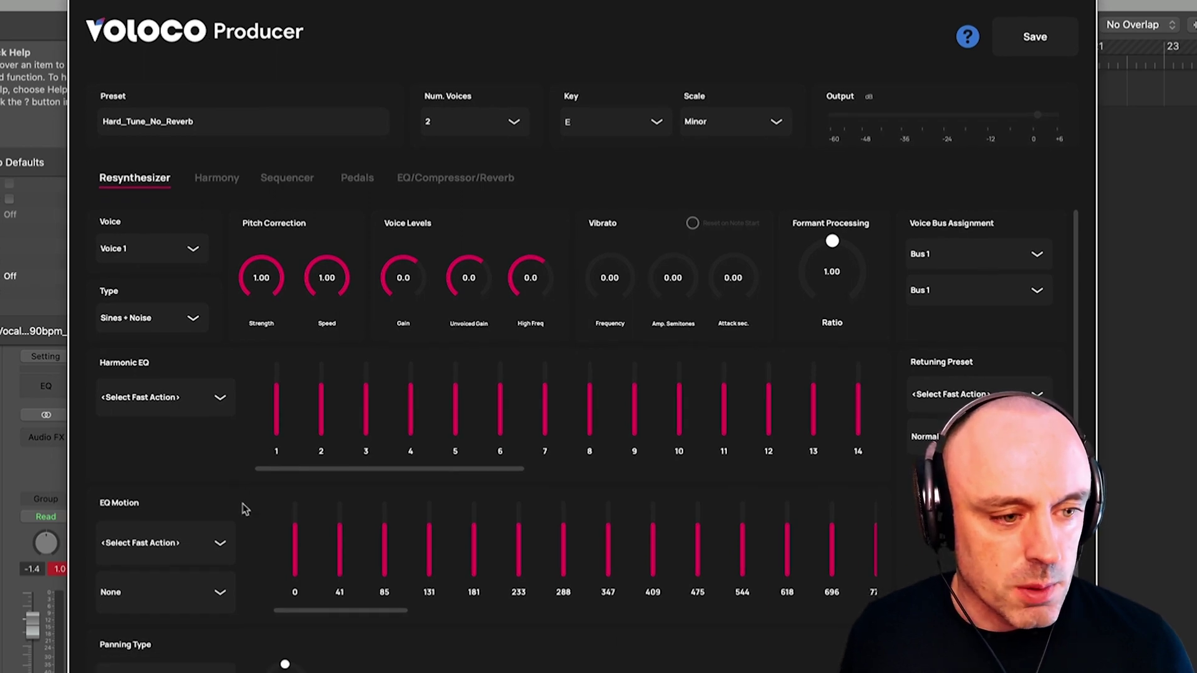
scroll(245, 509, "down", 2)
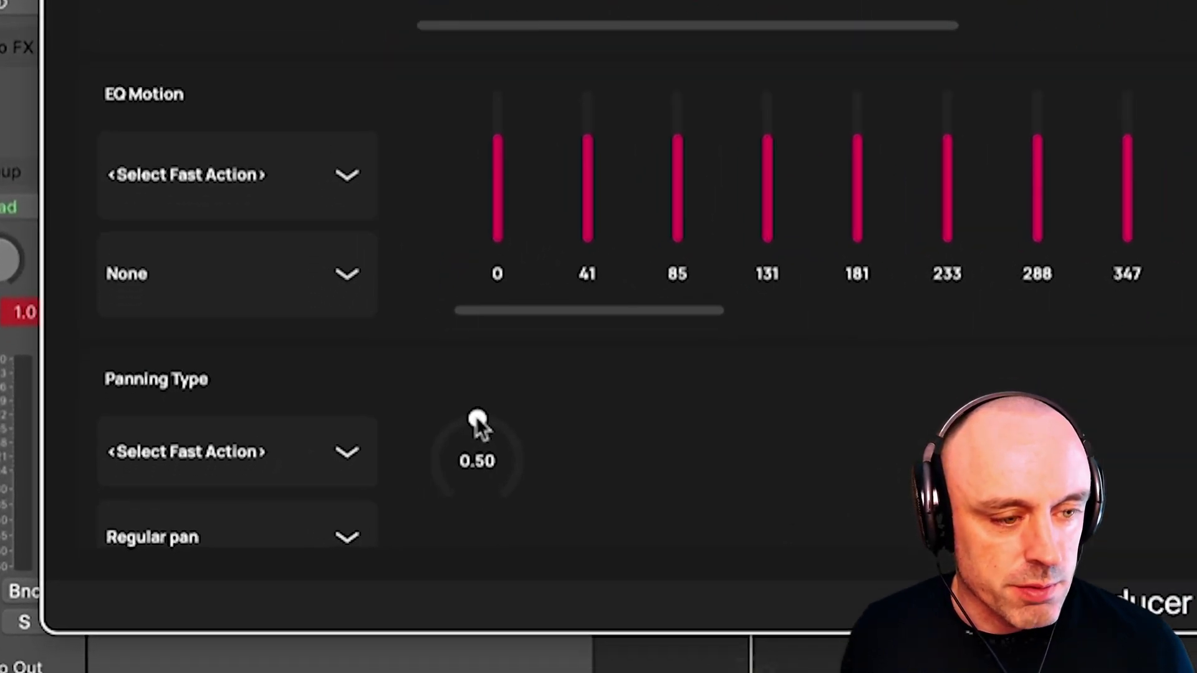
left_click_drag(477, 424, 419, 430)
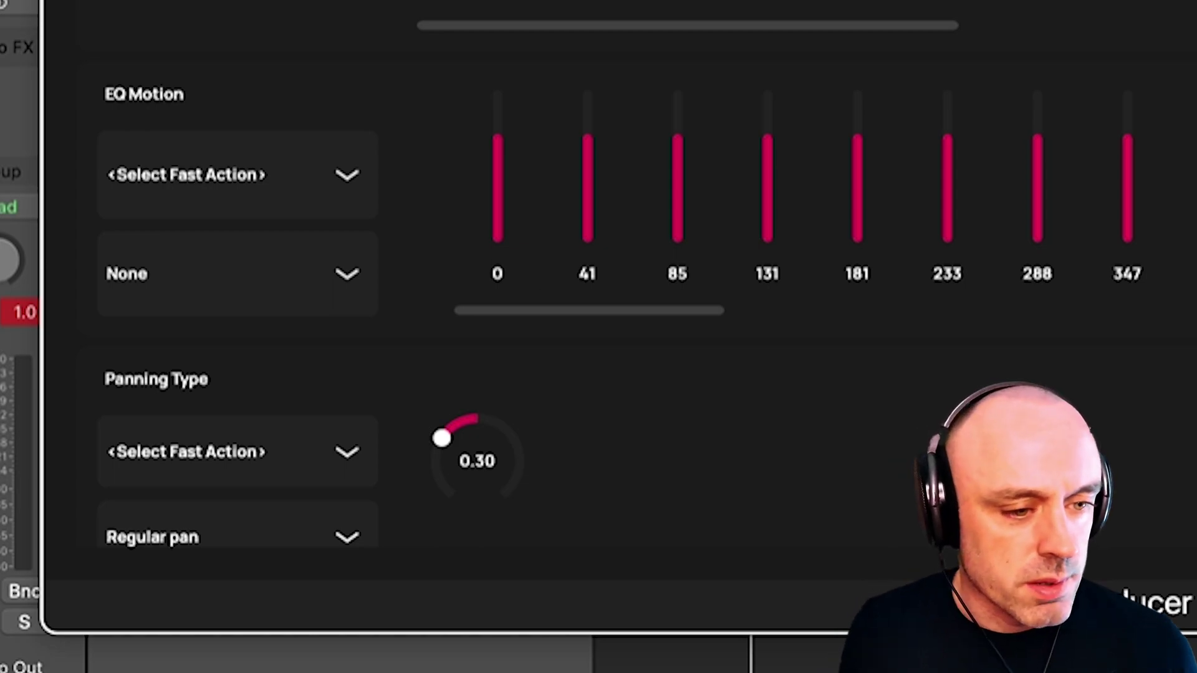
Set Voice 2's resynthesizer type to PSOLA and pan it right to 0.70.
scroll(241, 331, "up", 3)
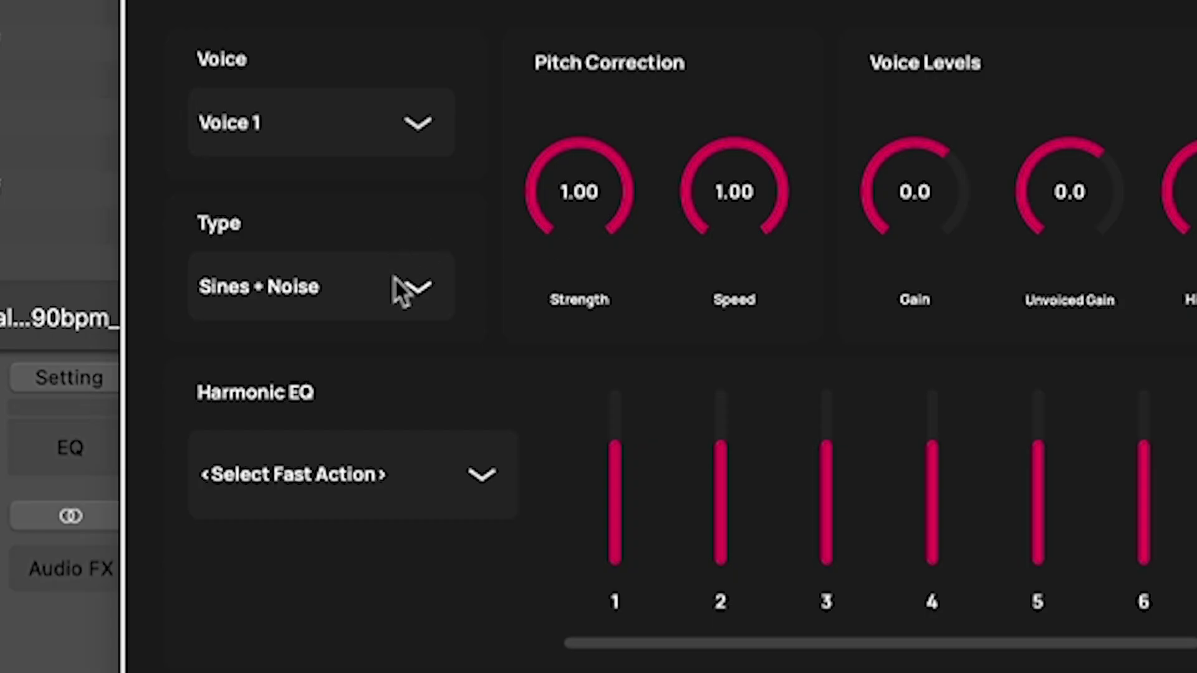
left_click(151, 255)
left_click(142, 306)
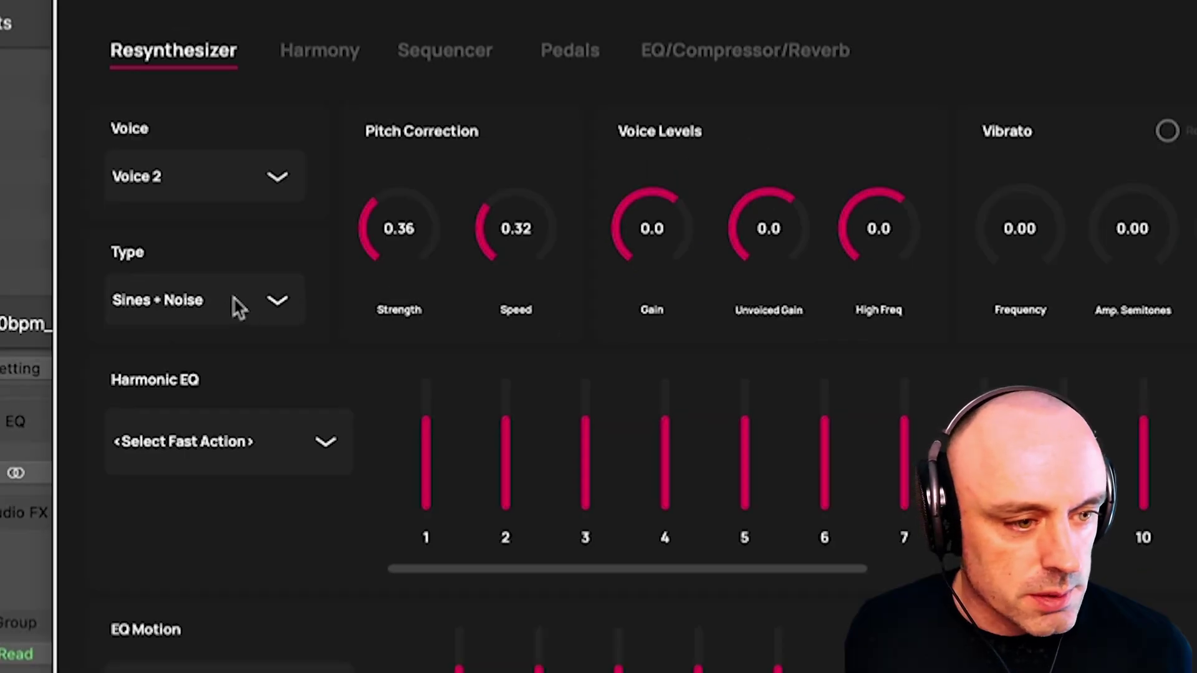
left_click(236, 305)
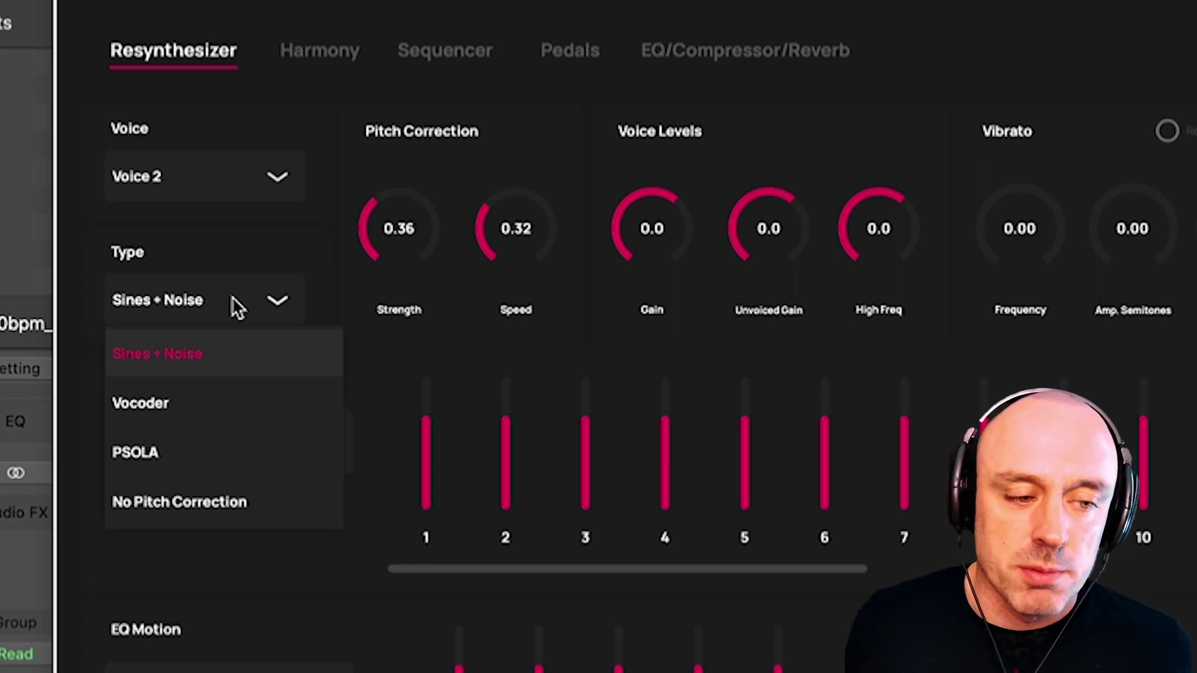
left_click(142, 455)
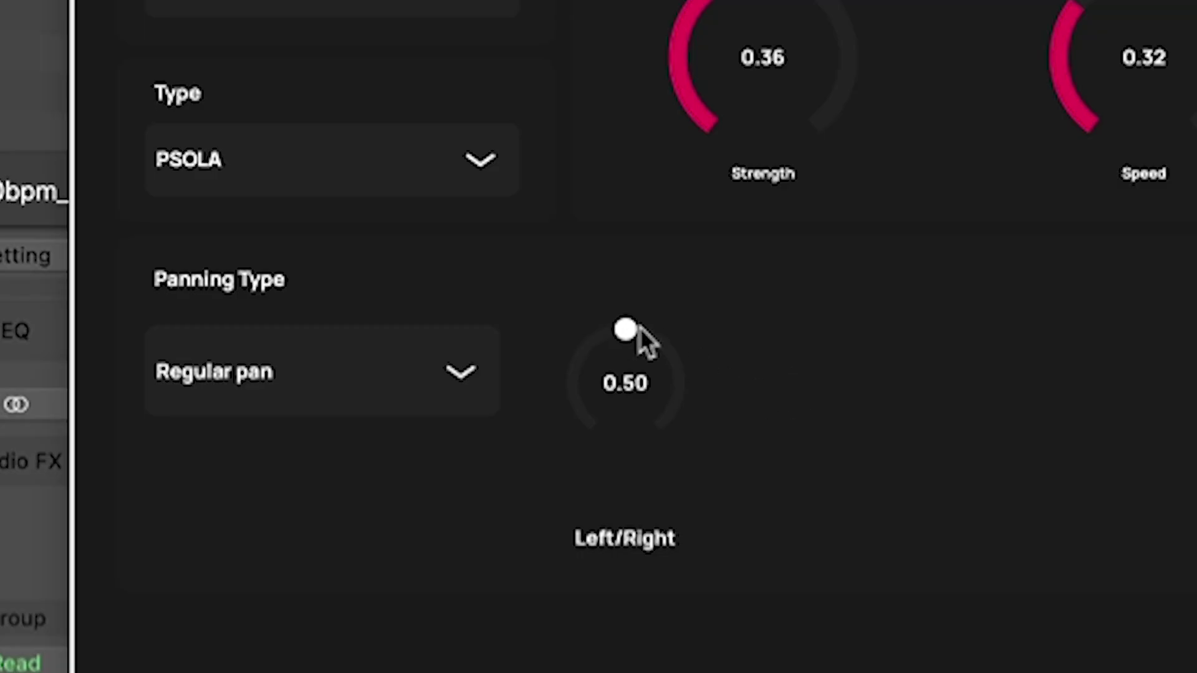
left_click_drag(300, 373, 310, 374)
left_click_drag(658, 339, 681, 348)
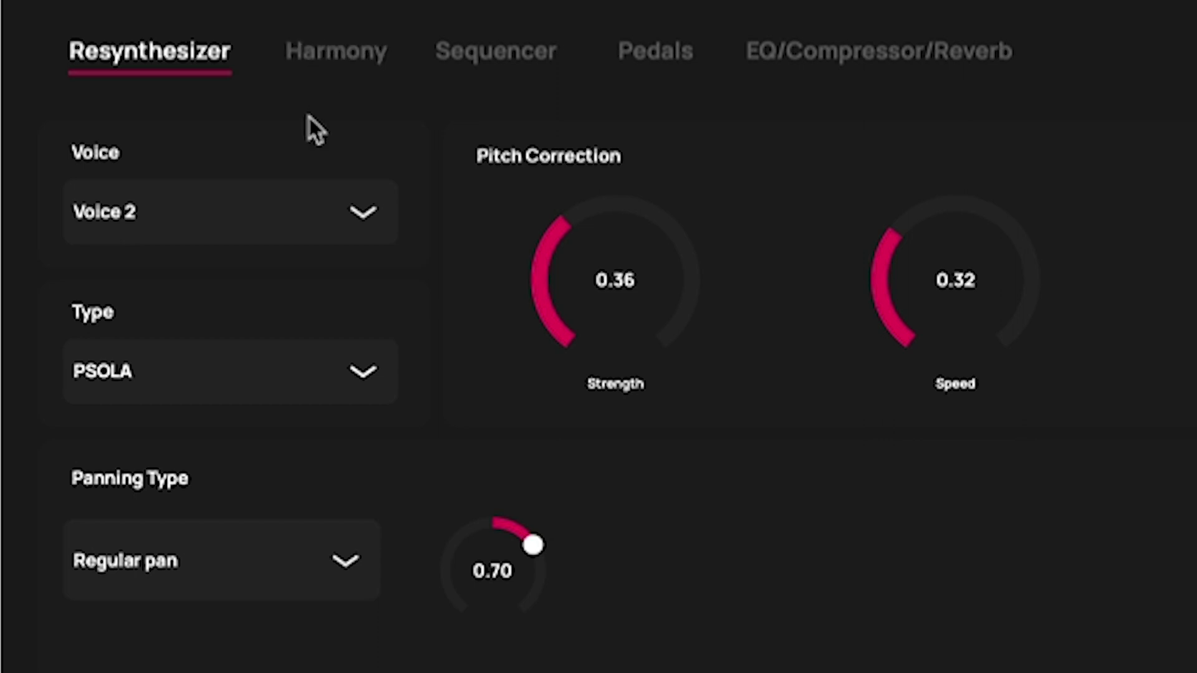
Compare the settings of Voice 1 and Voice 2, and play the two-voice vocal from the start of the loop.
left_click(268, 205)
left_click(183, 291)
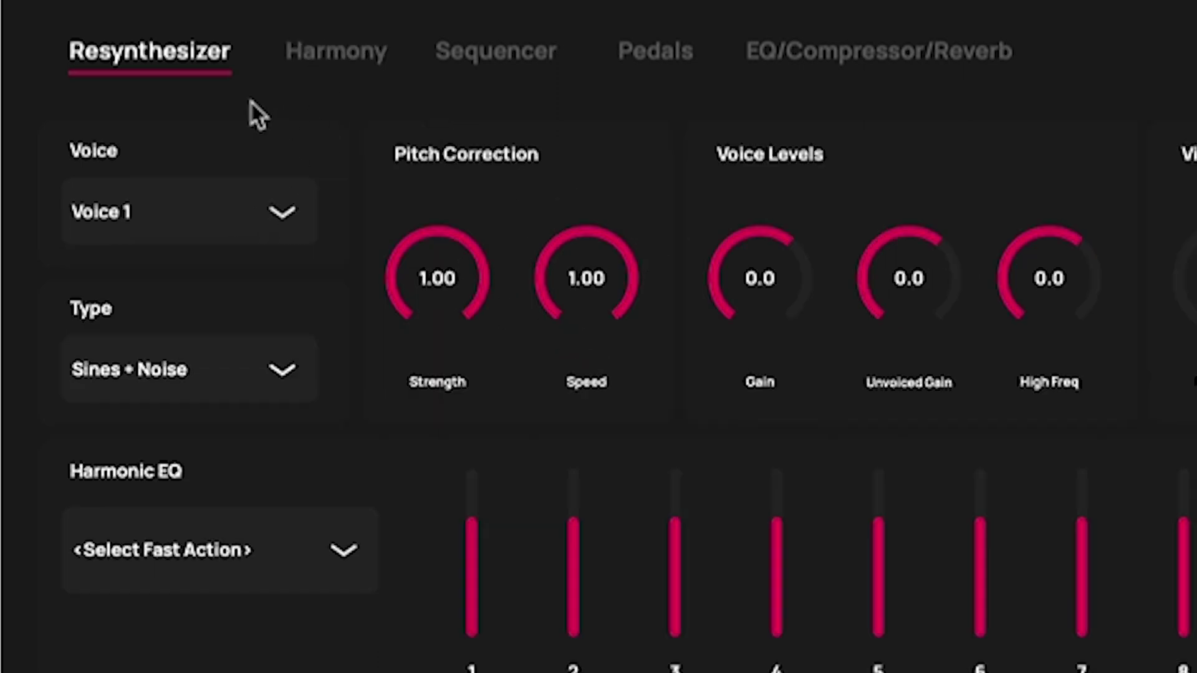
left_click(181, 212)
left_click(139, 359)
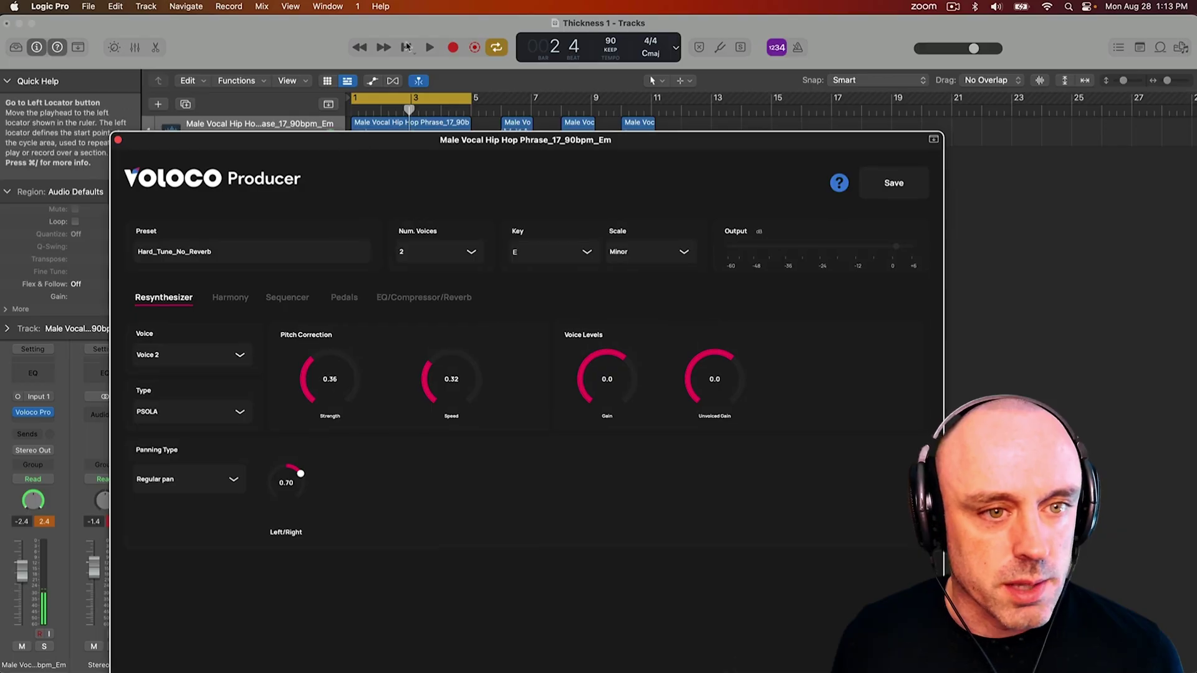
left_click(408, 48)
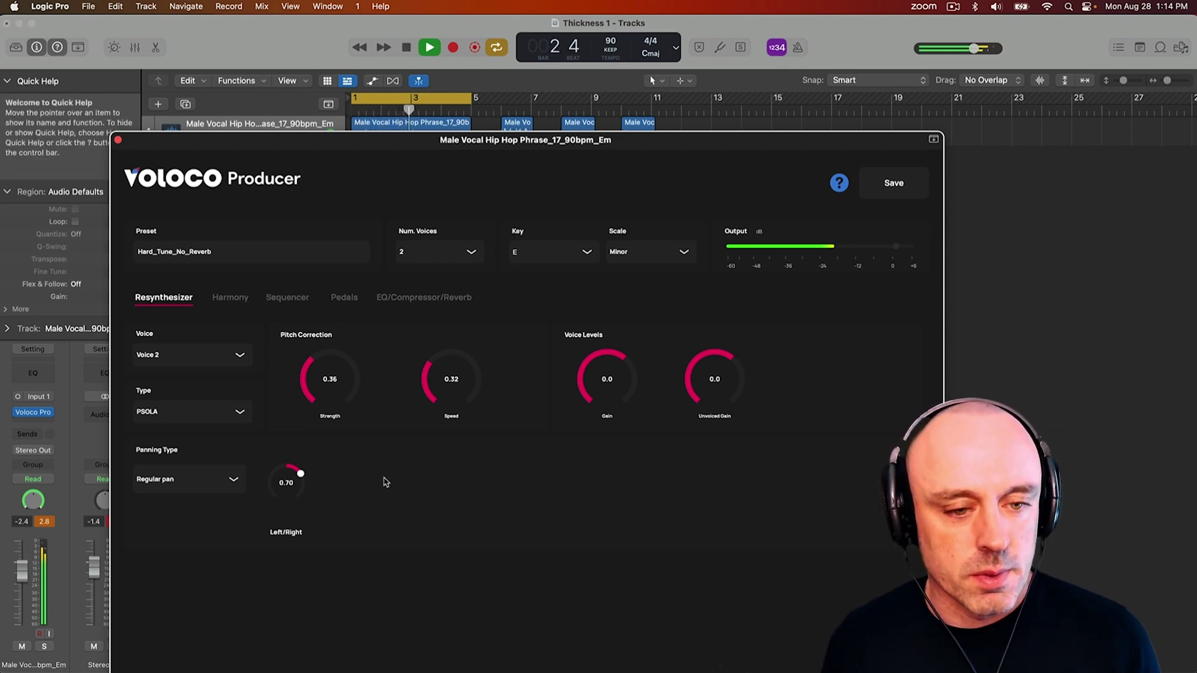
key("space")
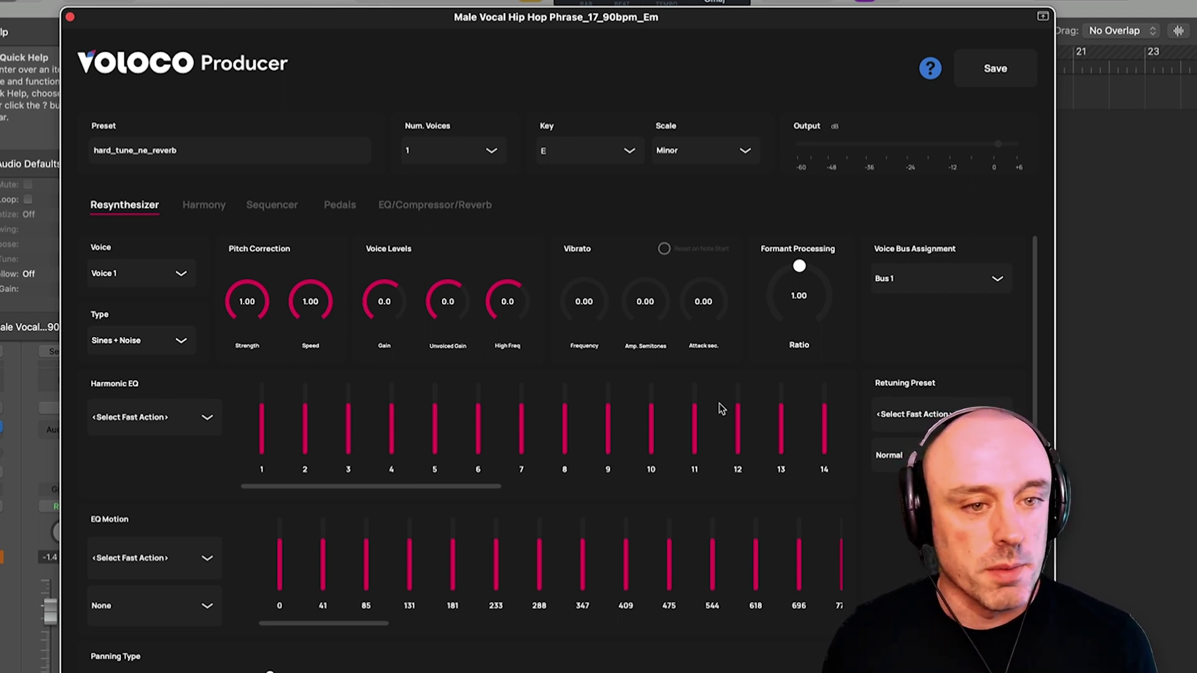
Check the available voice counts and resynthesizer types, keeping one voice and the Sines + Noise type.
left_click(449, 151)
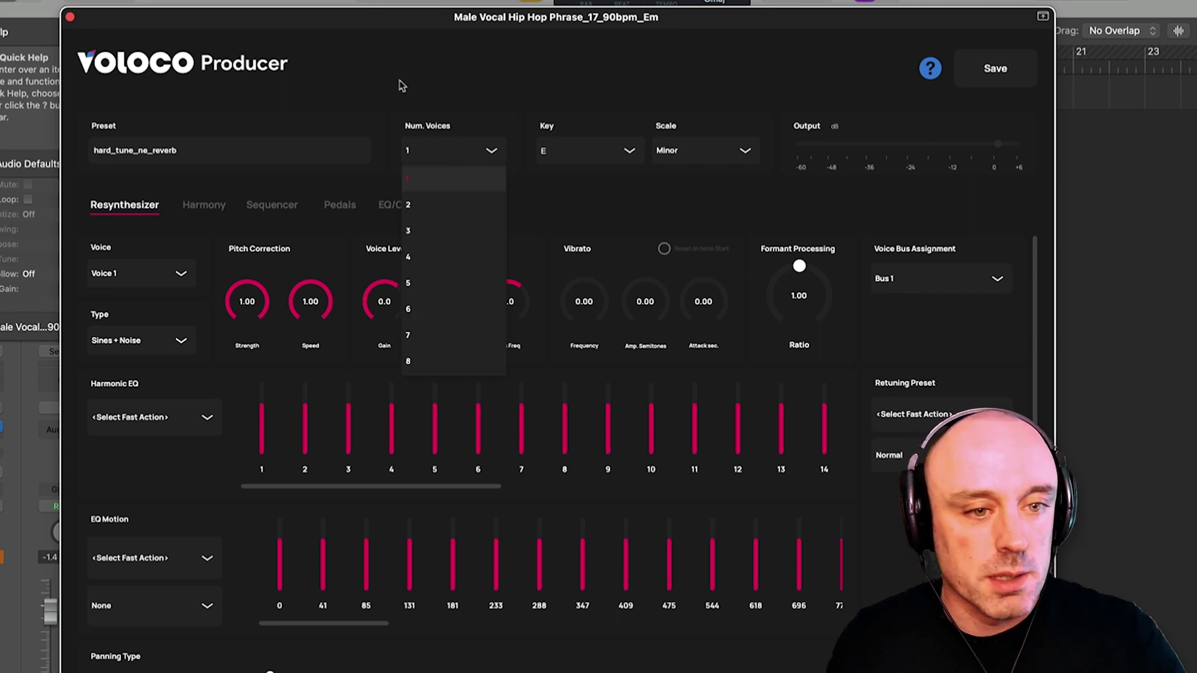
left_click(401, 84)
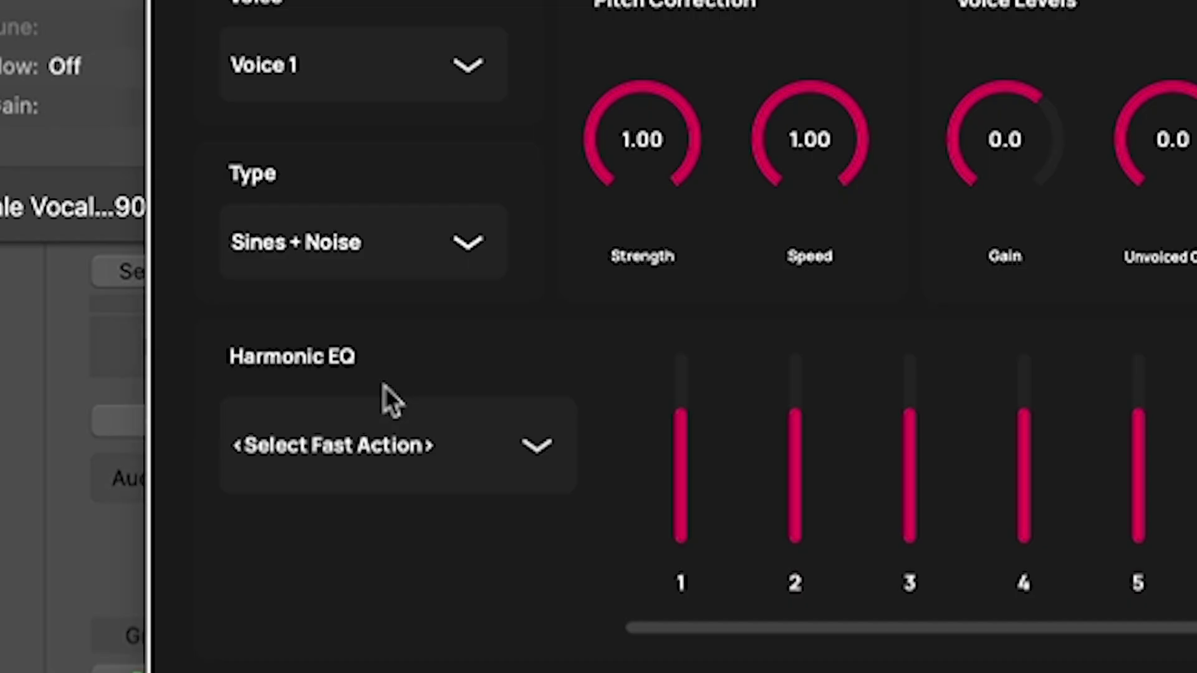
left_click(331, 261)
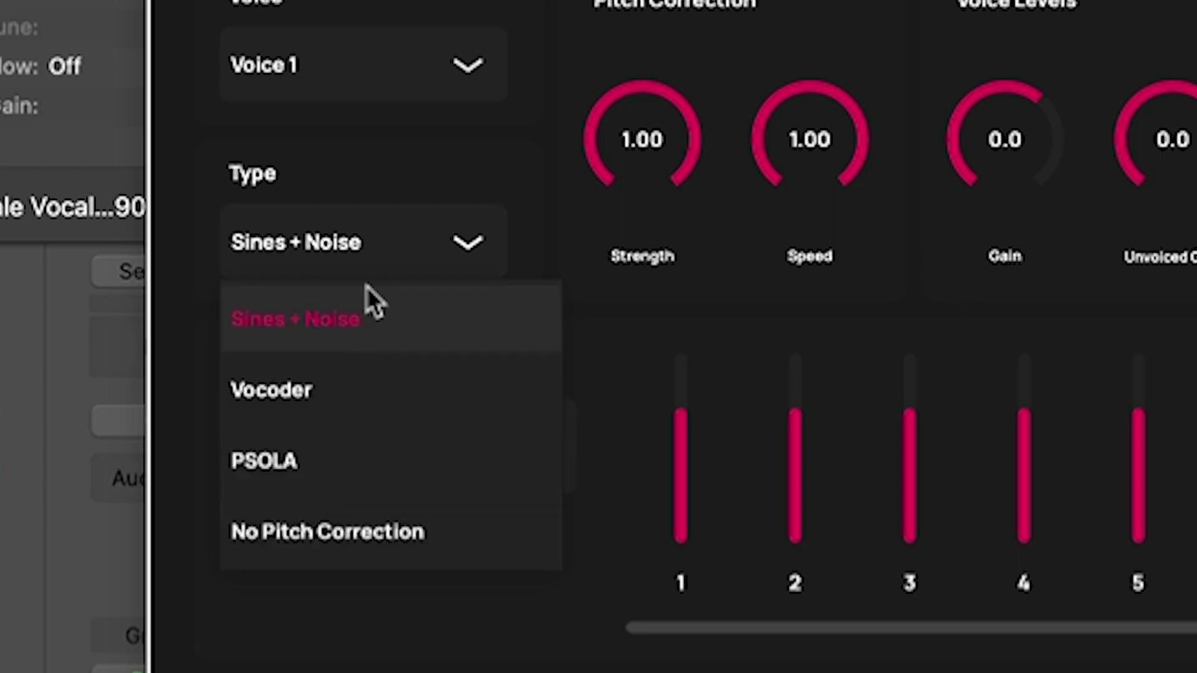
left_click(335, 340)
left_click(385, 249)
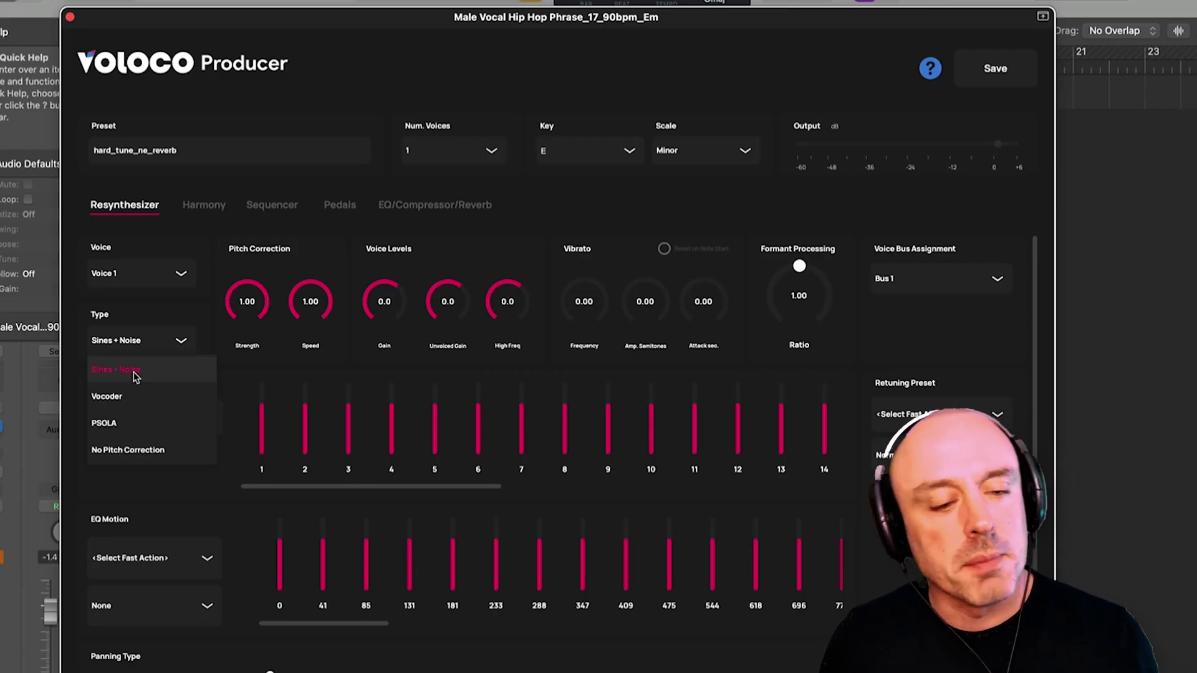
left_click(132, 373)
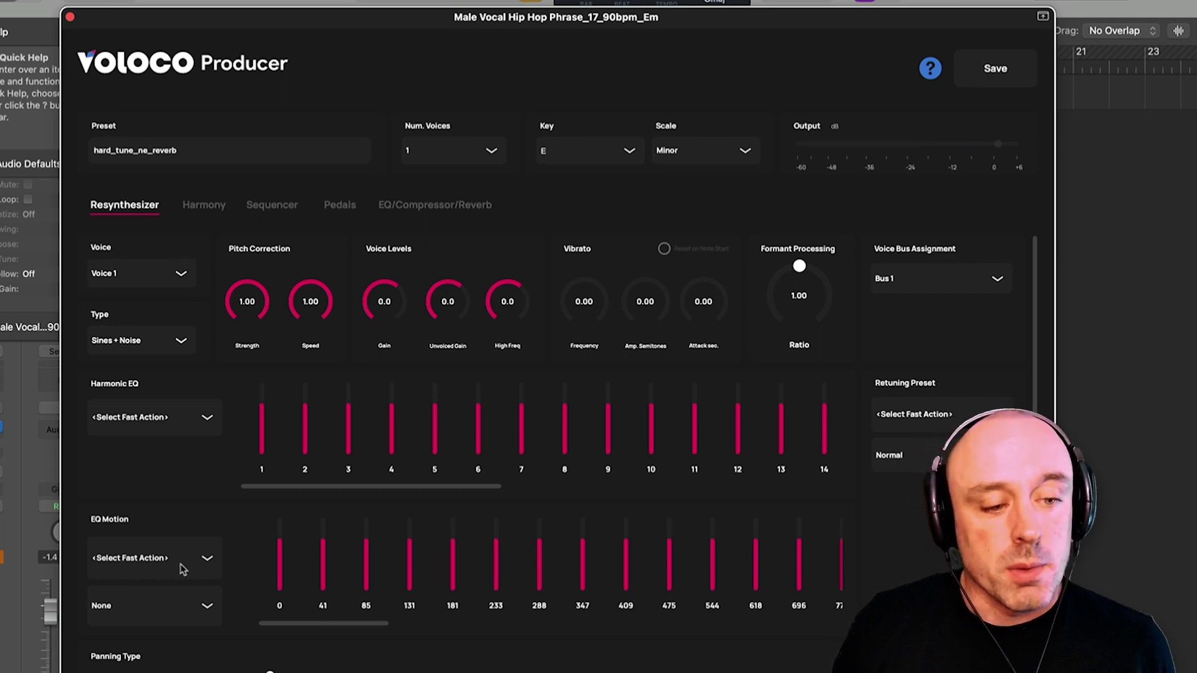
Apply the Tightly wound panning fast action to Voice 1 and look through its per-frequency pan settings.
scroll(176, 483, "down", 3)
left_click(158, 516)
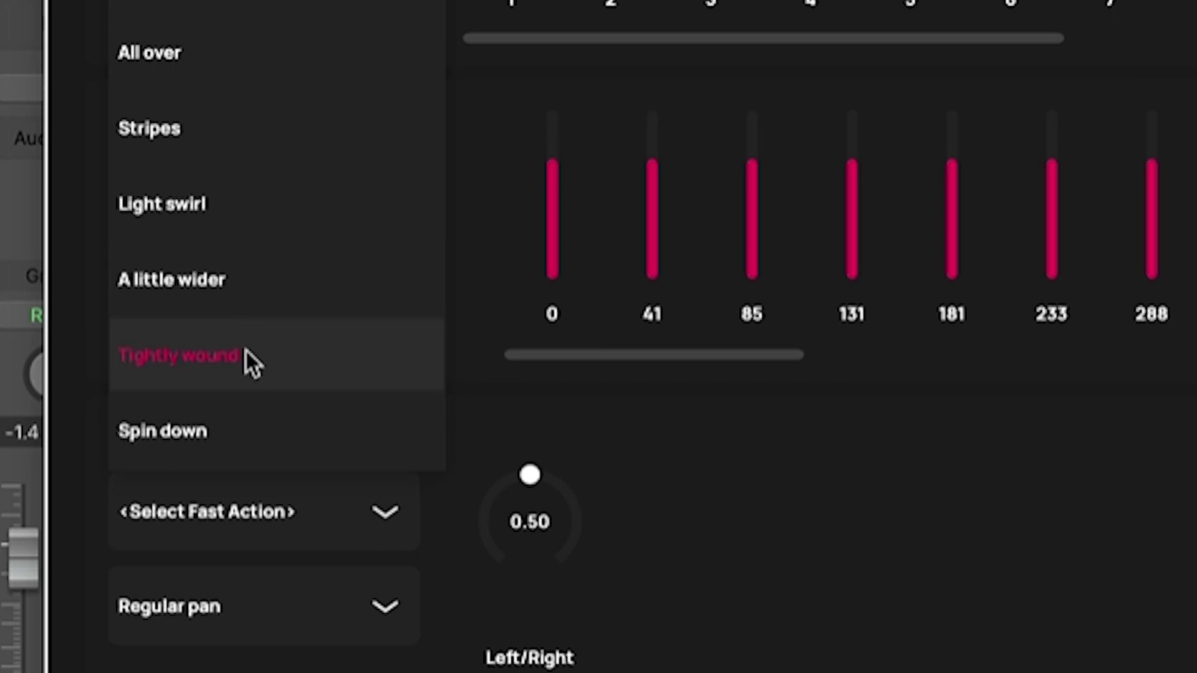
left_click(246, 354)
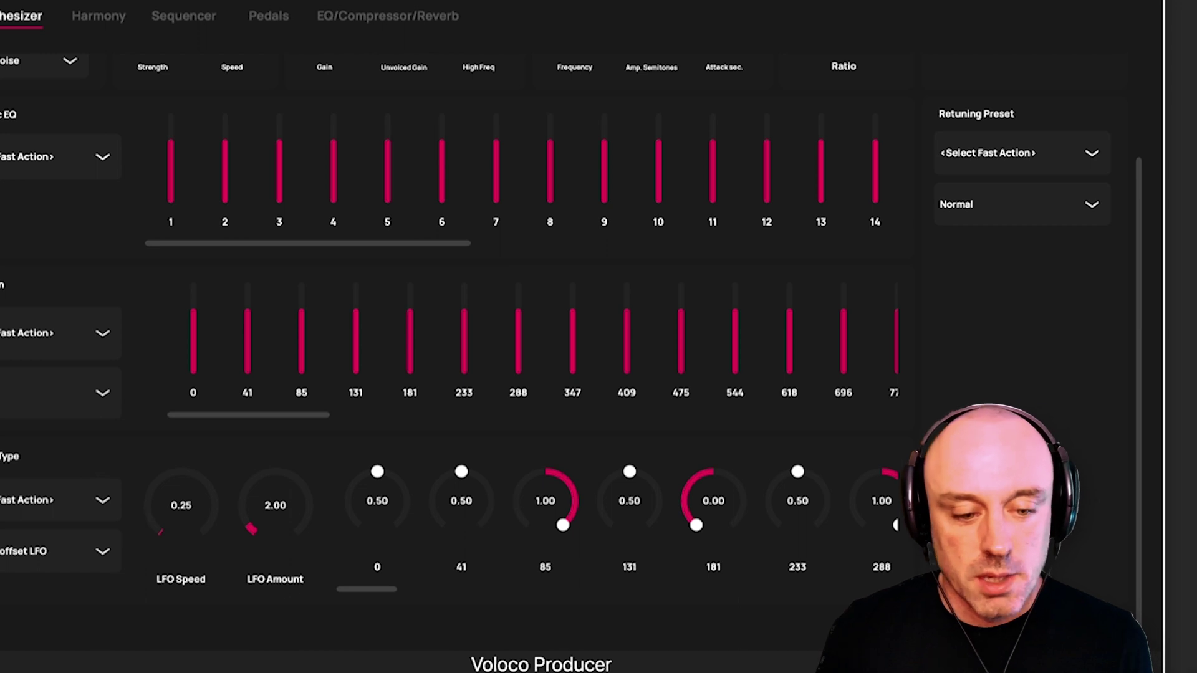
left_click_drag(363, 591, 621, 591)
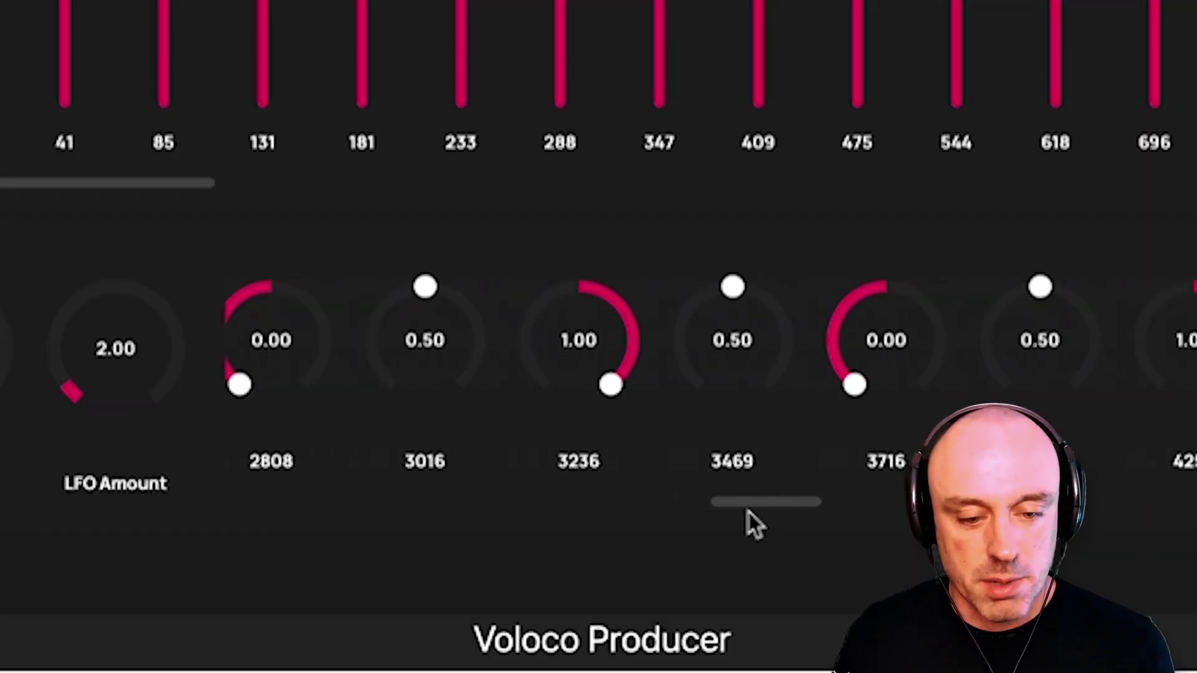
left_click_drag(749, 513, 747, 512)
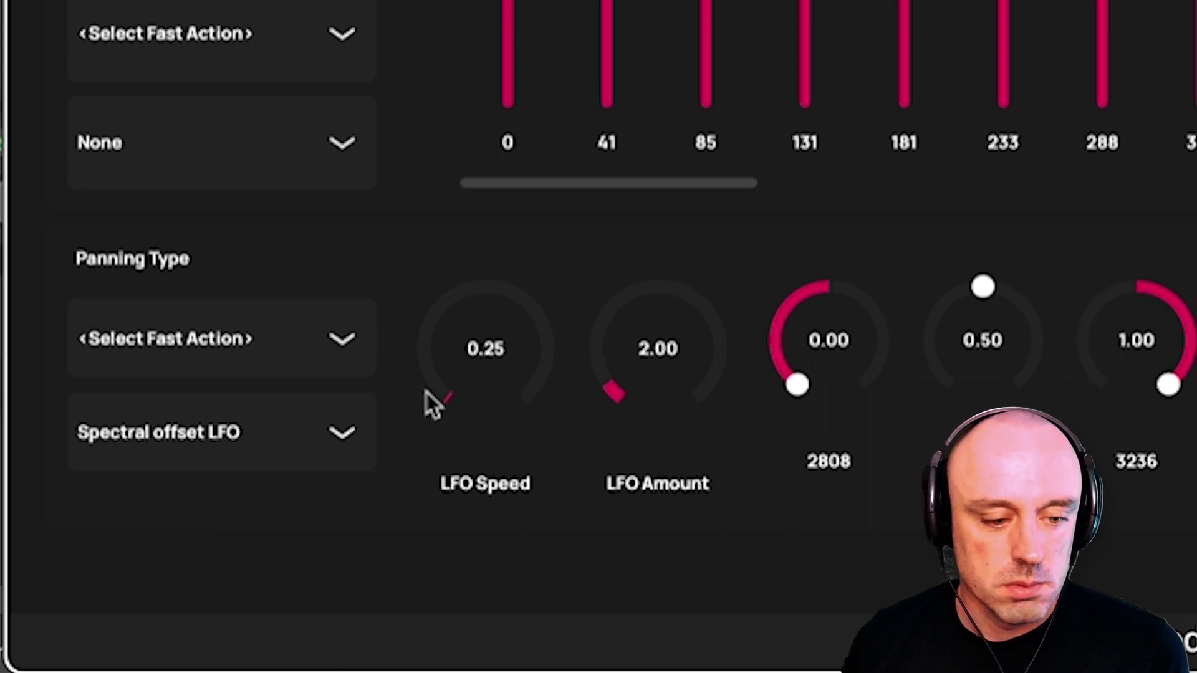
Try panning LFO speeds up to about 6.4 and set the LFO Speed to 2.92.
left_click_drag(460, 409, 437, 389)
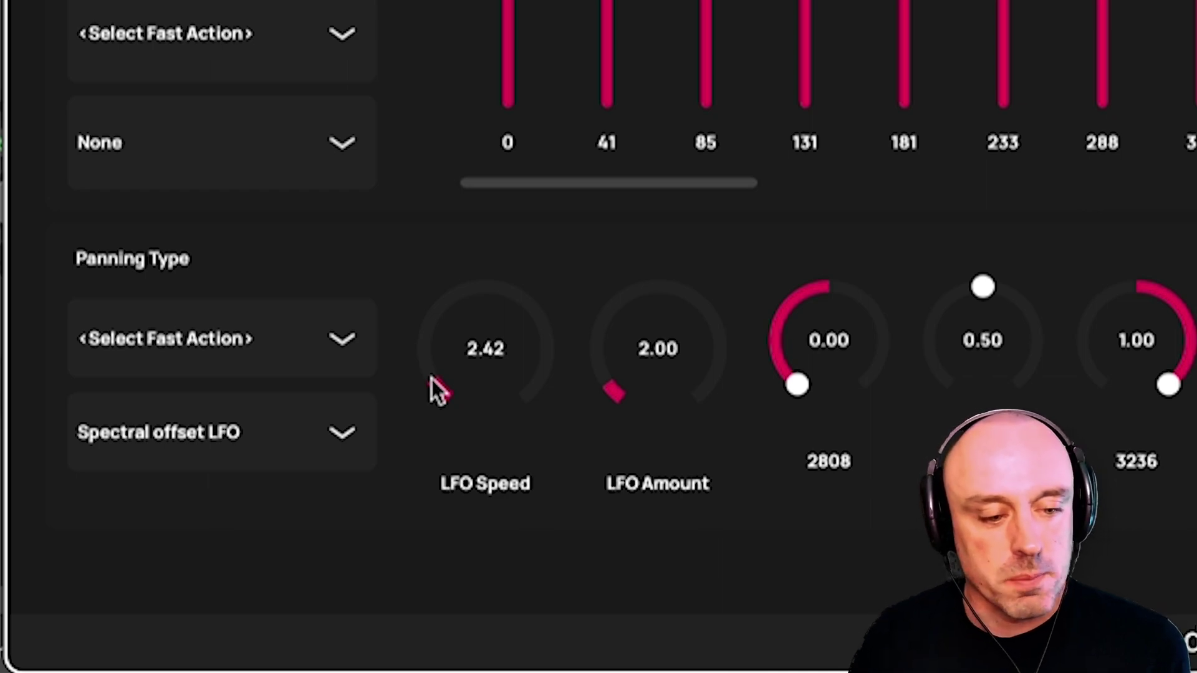
left_click_drag(432, 377, 414, 340)
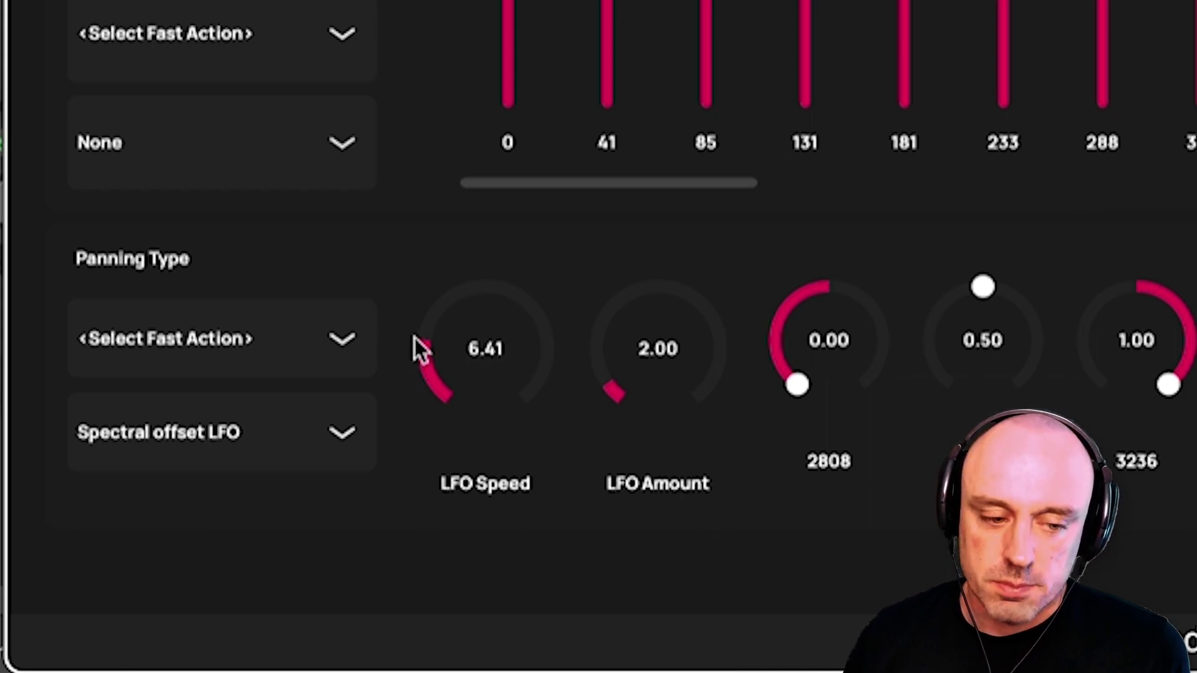
left_click_drag(413, 340, 414, 341)
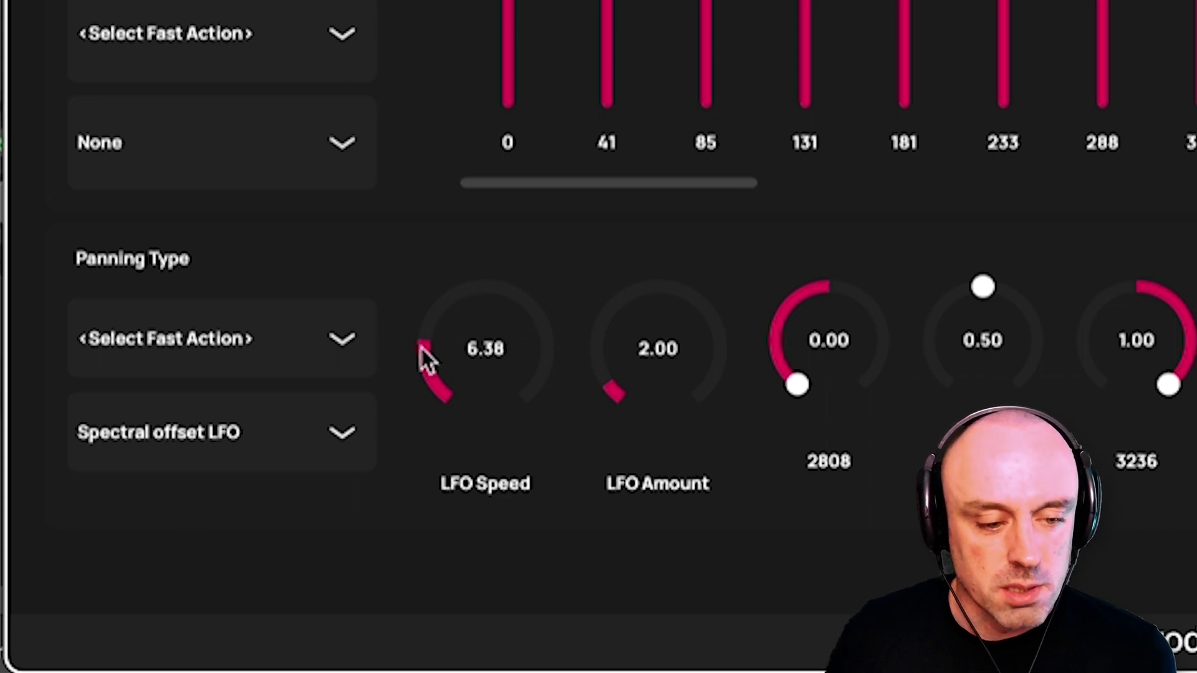
left_click_drag(426, 346, 425, 374)
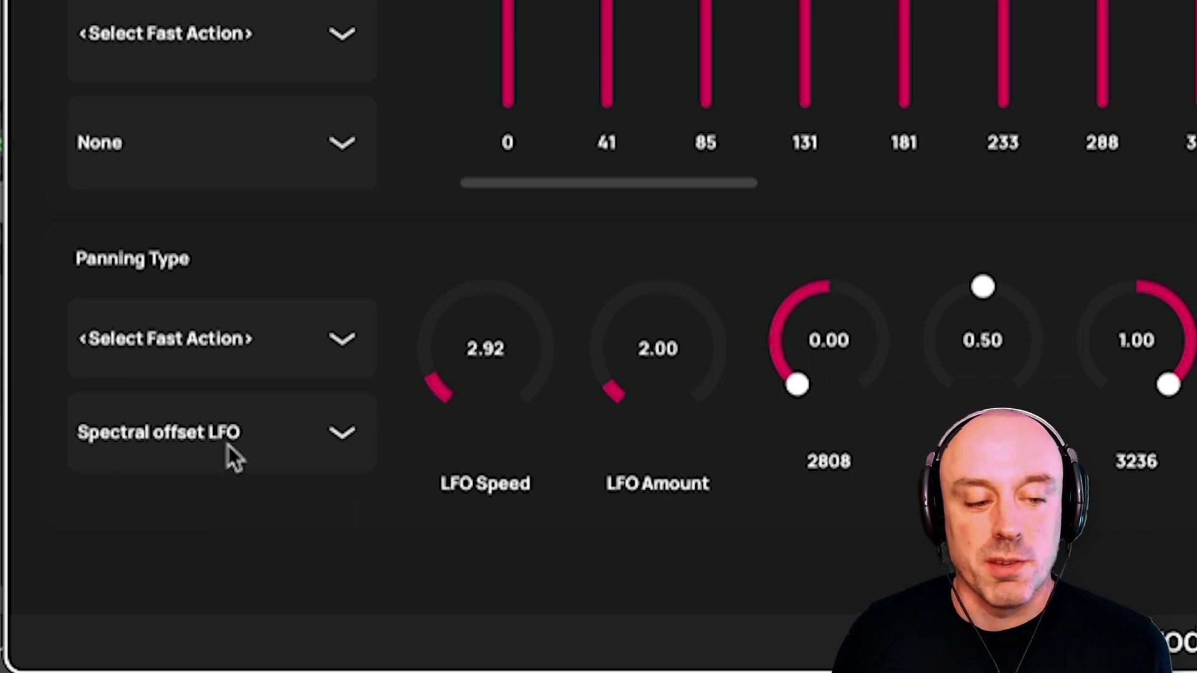
Change Voice 1's panning type from the spectral offset LFO back to Regular pan.
left_click(177, 430)
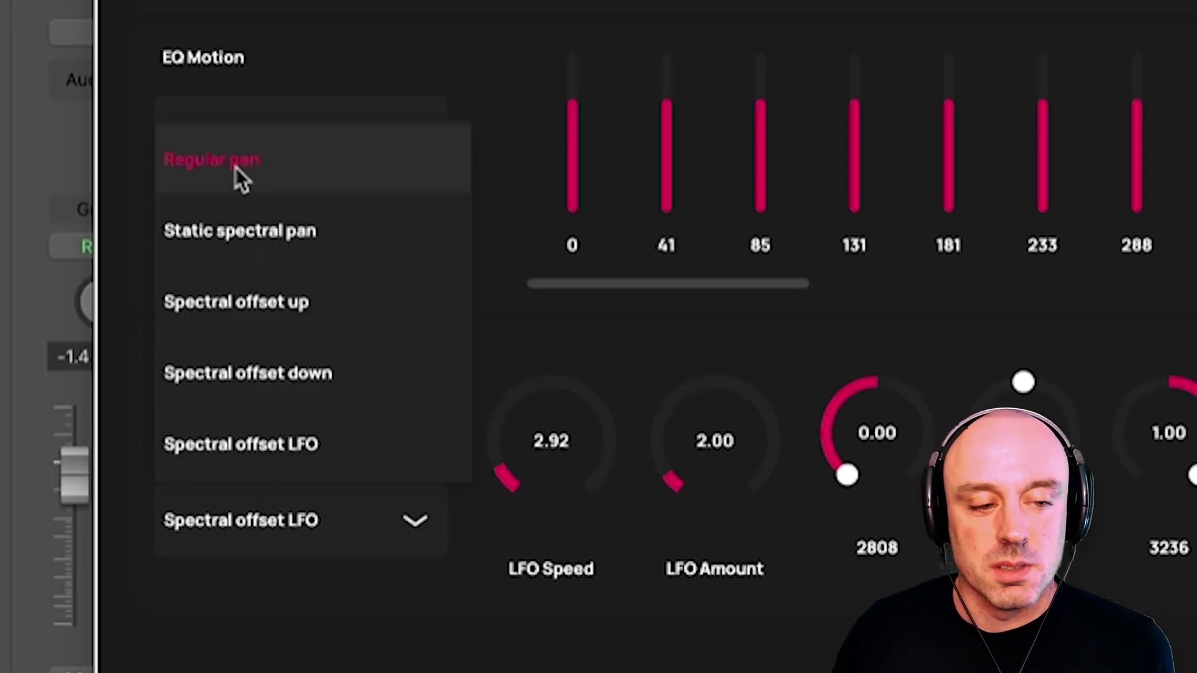
left_click(235, 166)
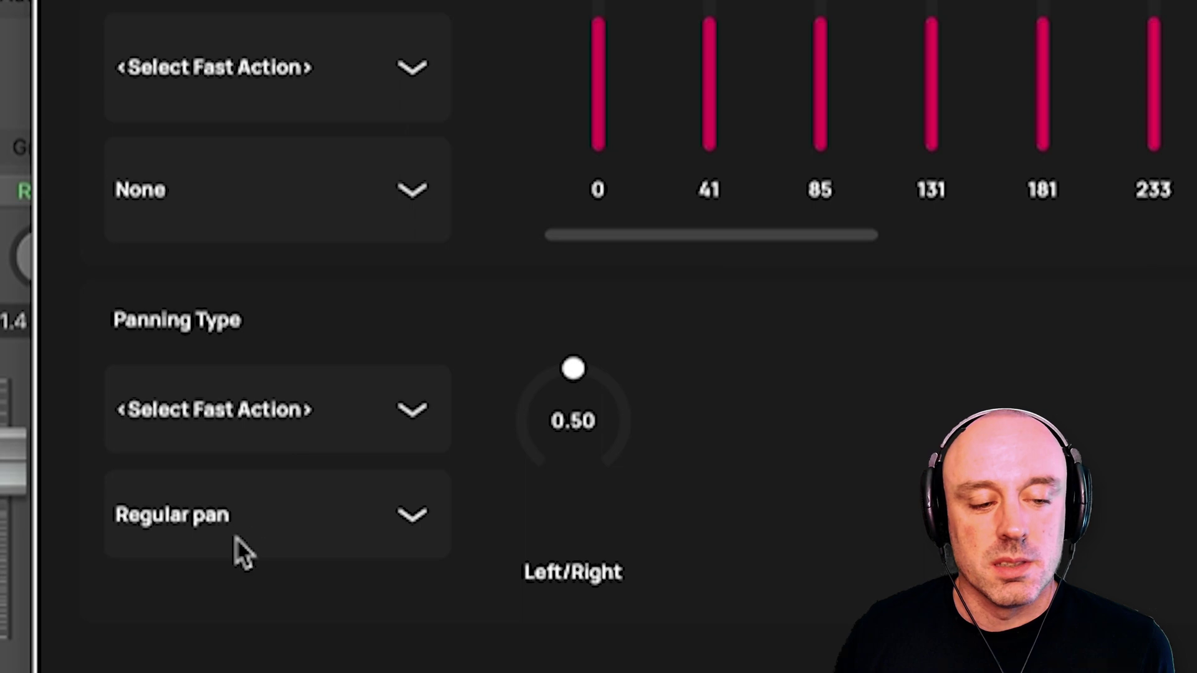
Switch Voice 1's panning type to Spectral offset LFO and look through the panning fast actions.
left_click(237, 537)
left_click(206, 254)
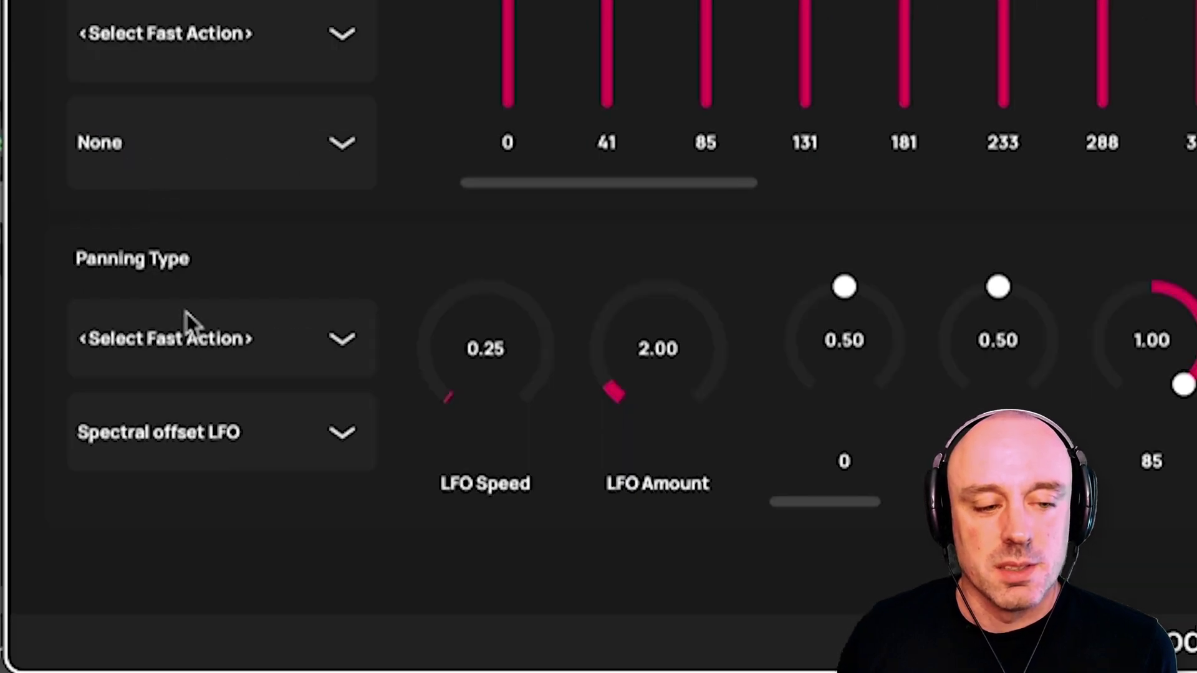
left_click(192, 342)
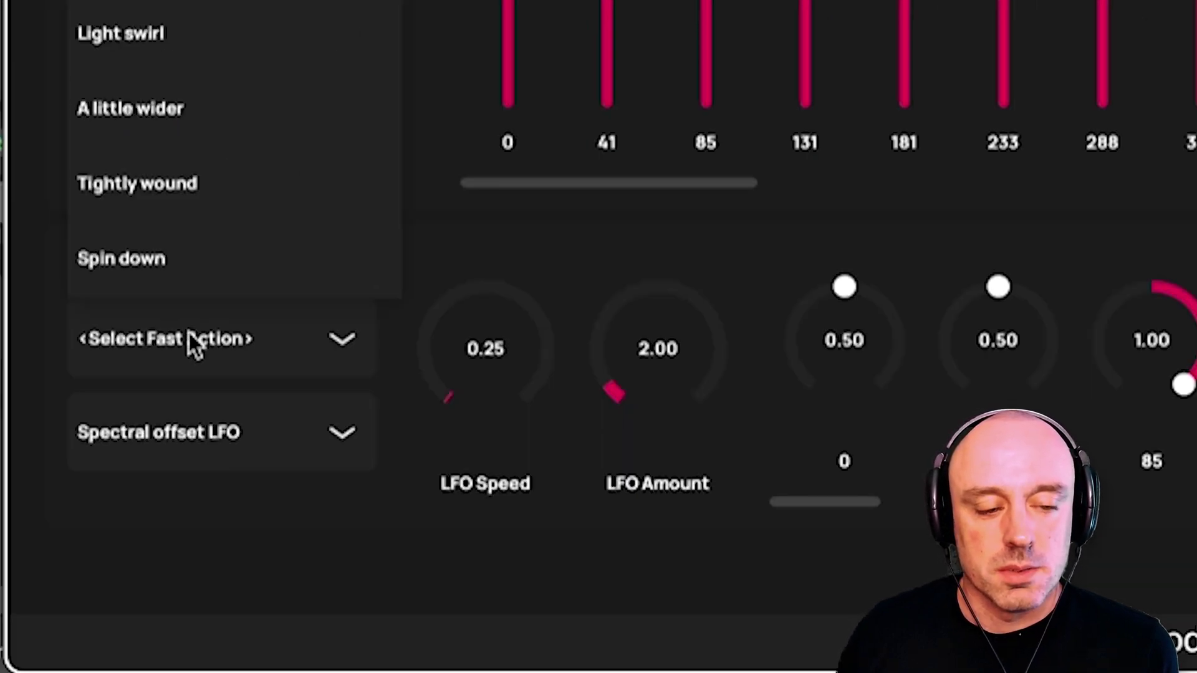
left_click(139, 469)
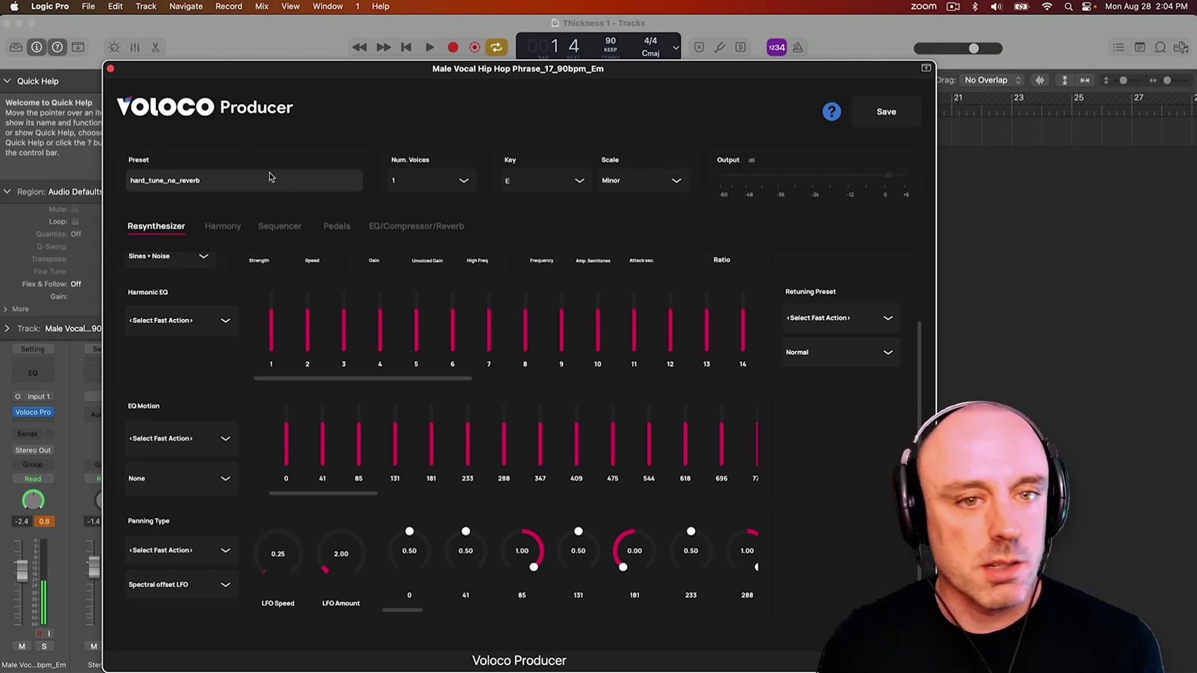
Start playback, browse the Voloco presets and load World Wide from the Modern Rap I group.
key("space")
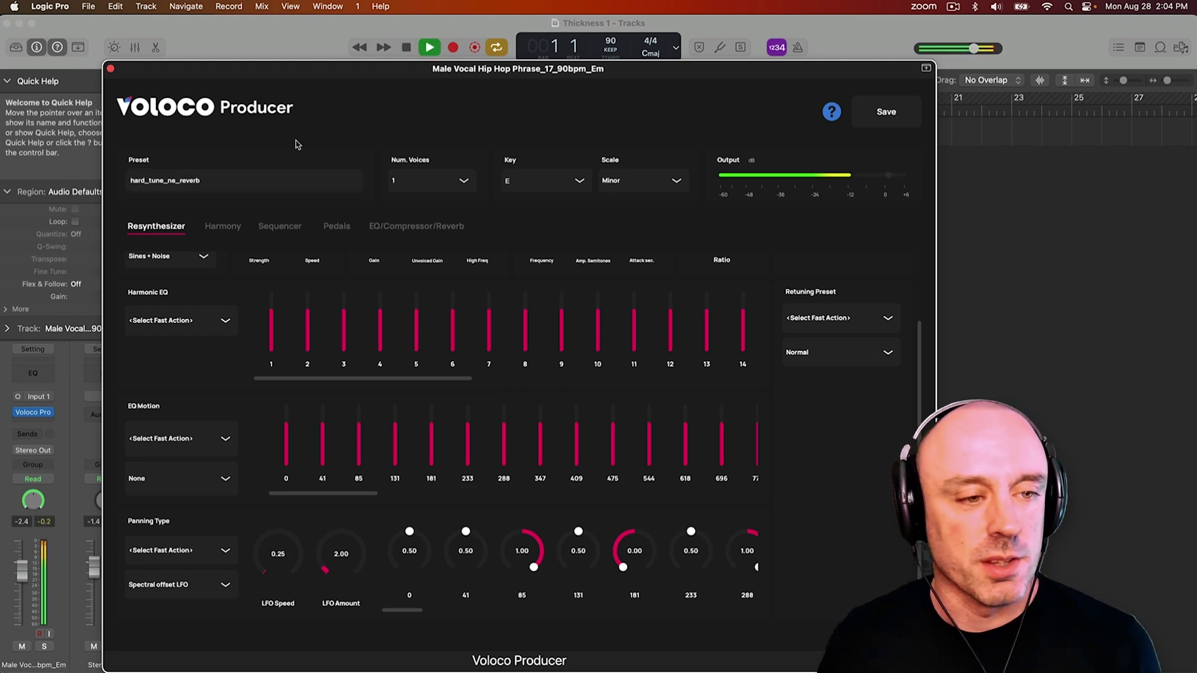
left_click(259, 177)
scroll(151, 363, "down", 5)
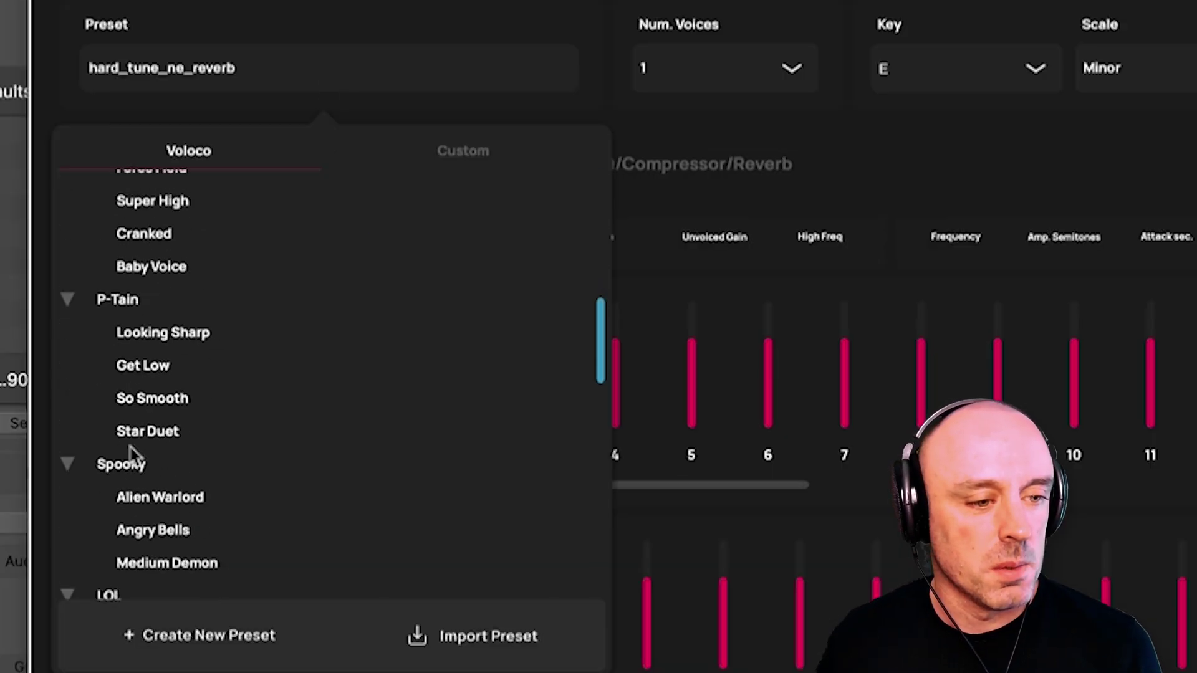
scroll(128, 452, "up", 5)
scroll(203, 285, "up", 4)
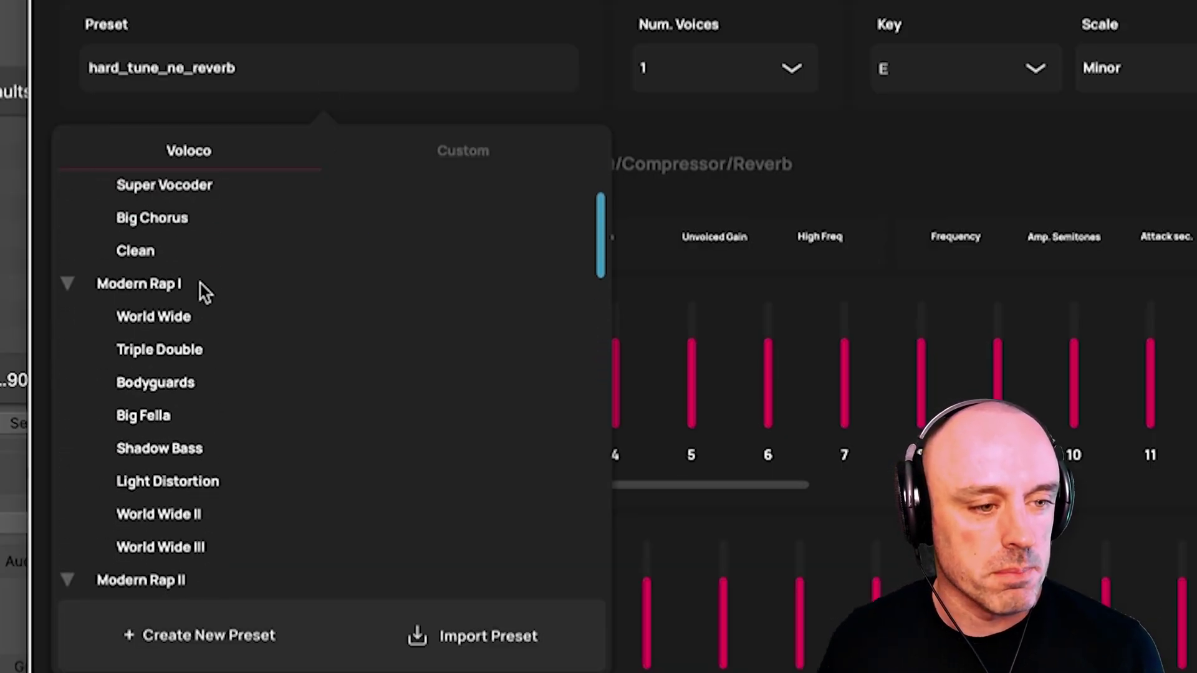
left_click(173, 317)
Audition the World Wide II and World Wide III presets on the vocal.
scroll(243, 537, "down", 1)
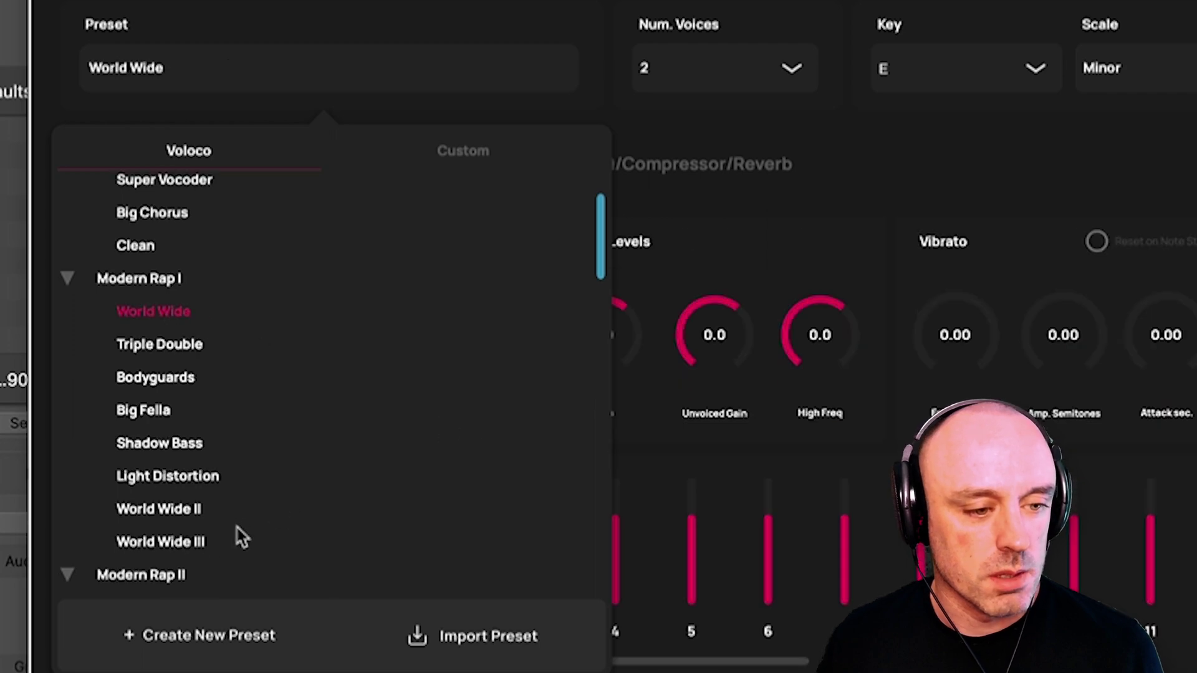
scroll(237, 528, "down", 3)
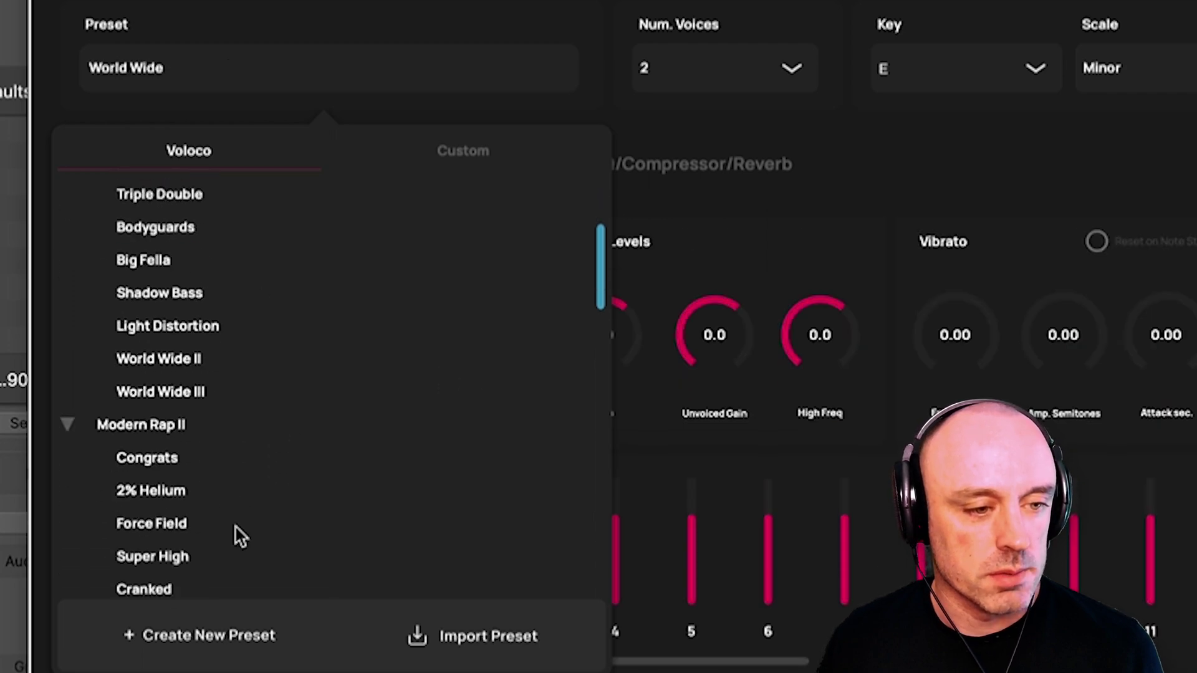
left_click(159, 367)
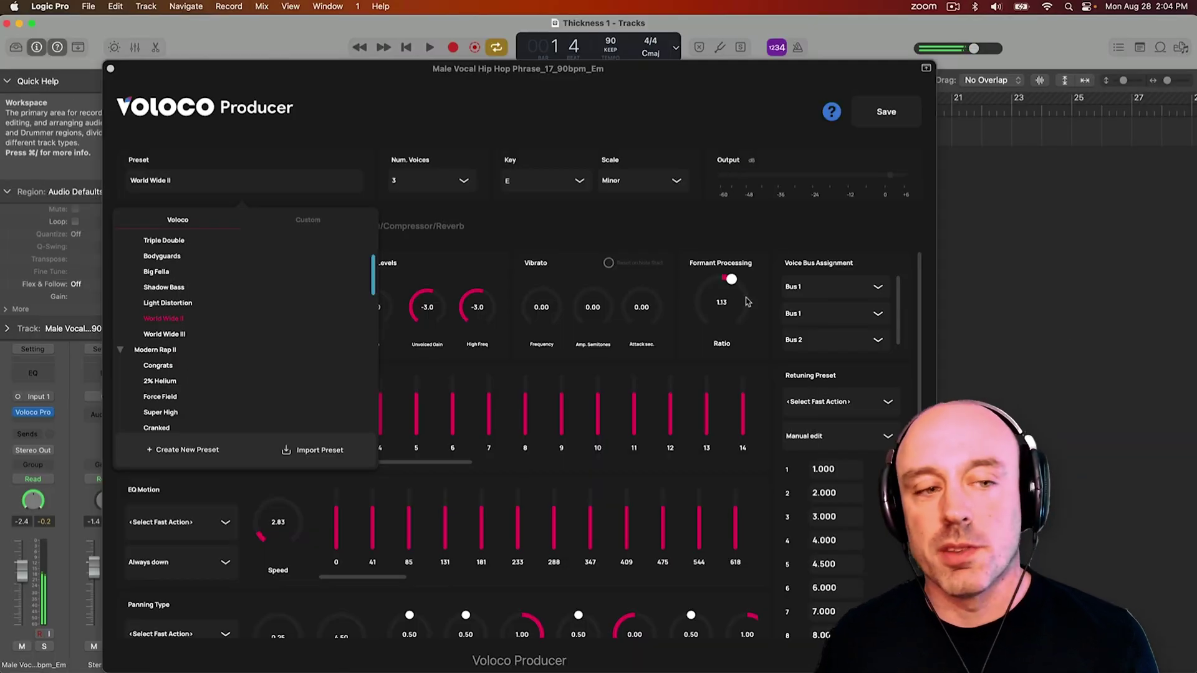
key("space")
left_click(174, 335)
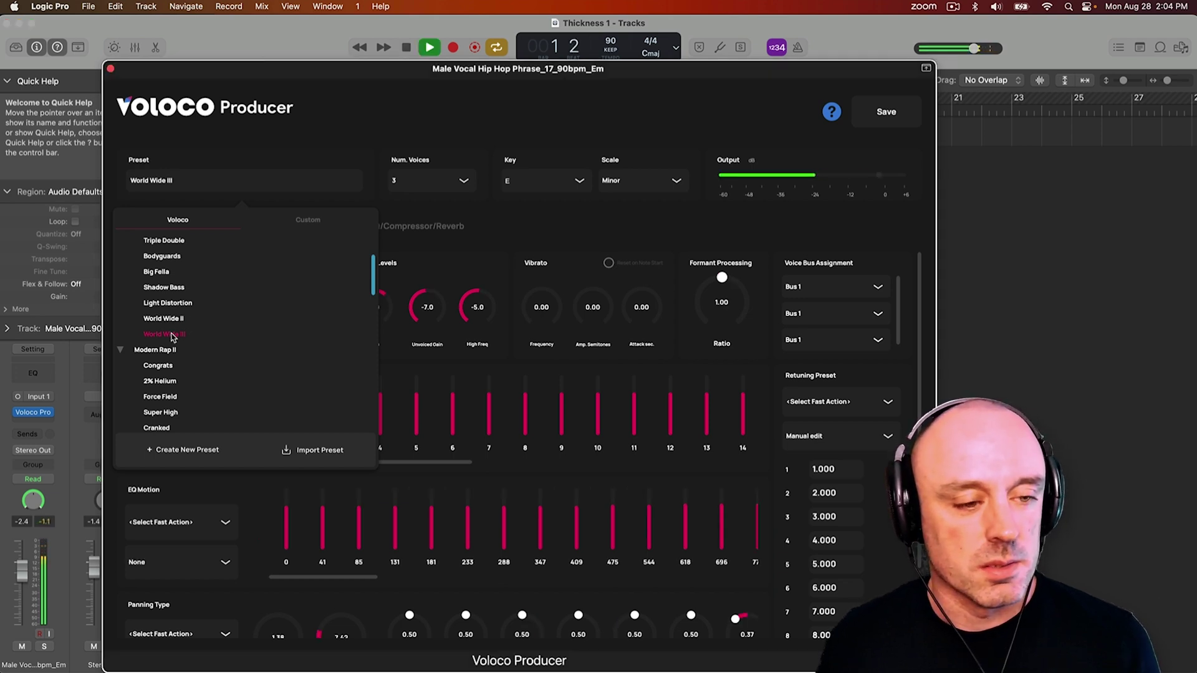
Load the World Wide preset again, listen to it and stop playback.
scroll(200, 298, "up", 3)
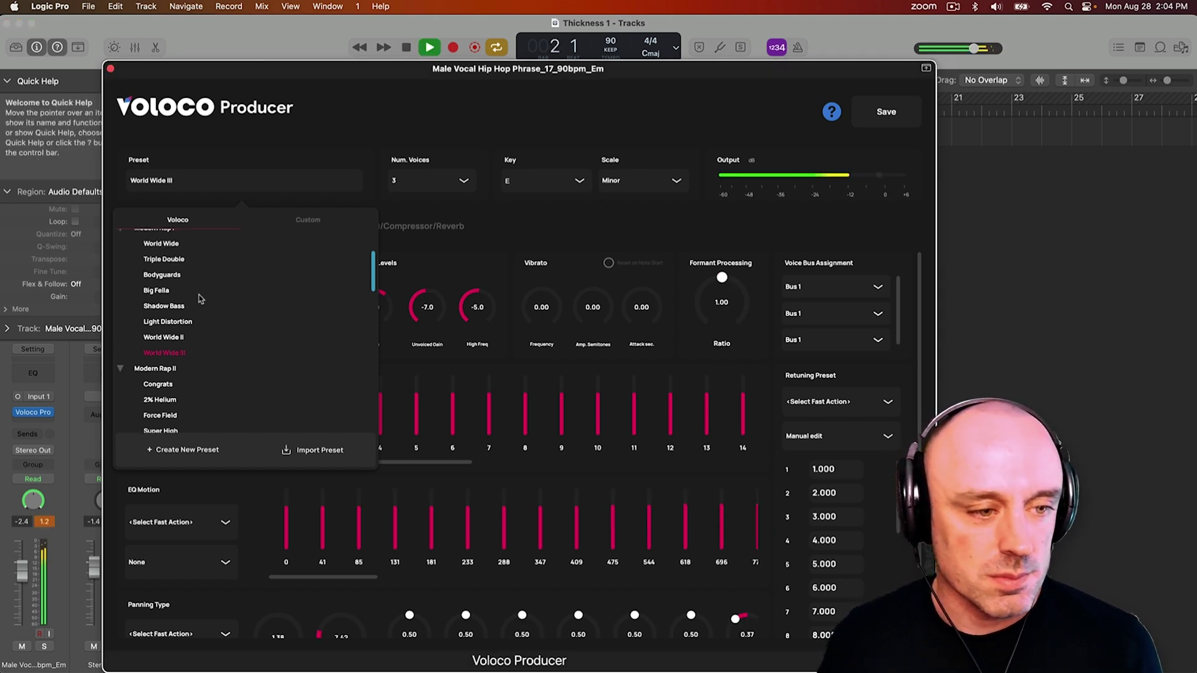
left_click(164, 314)
left_click(1060, 337)
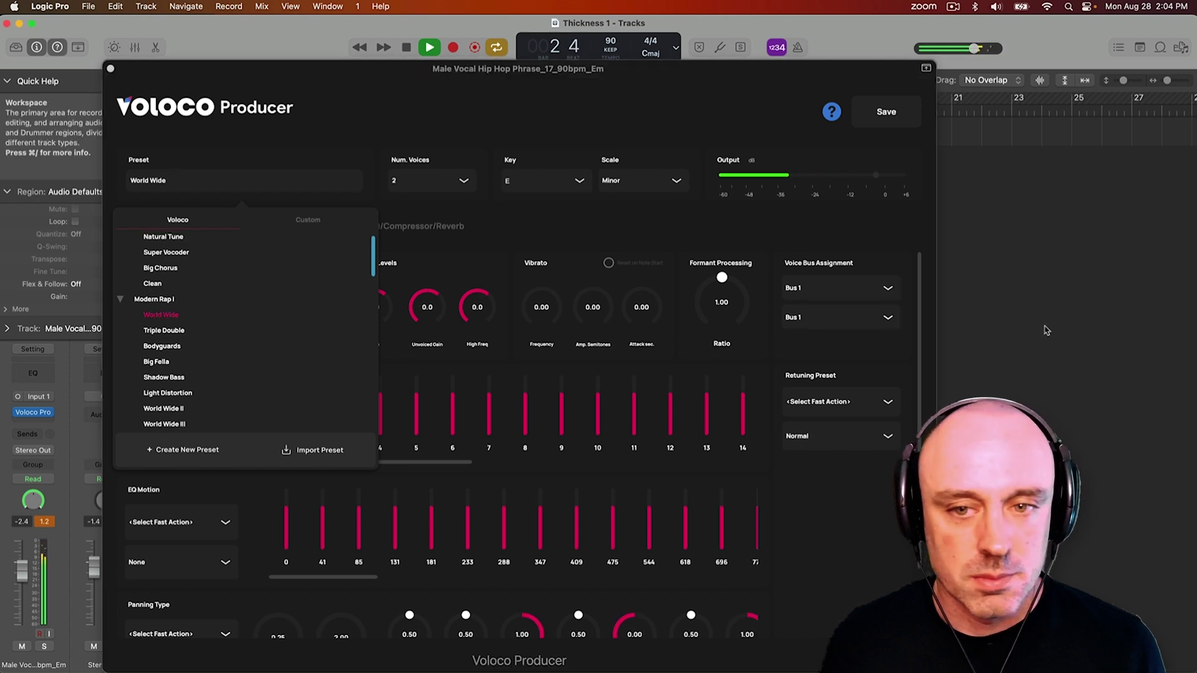
key("space")
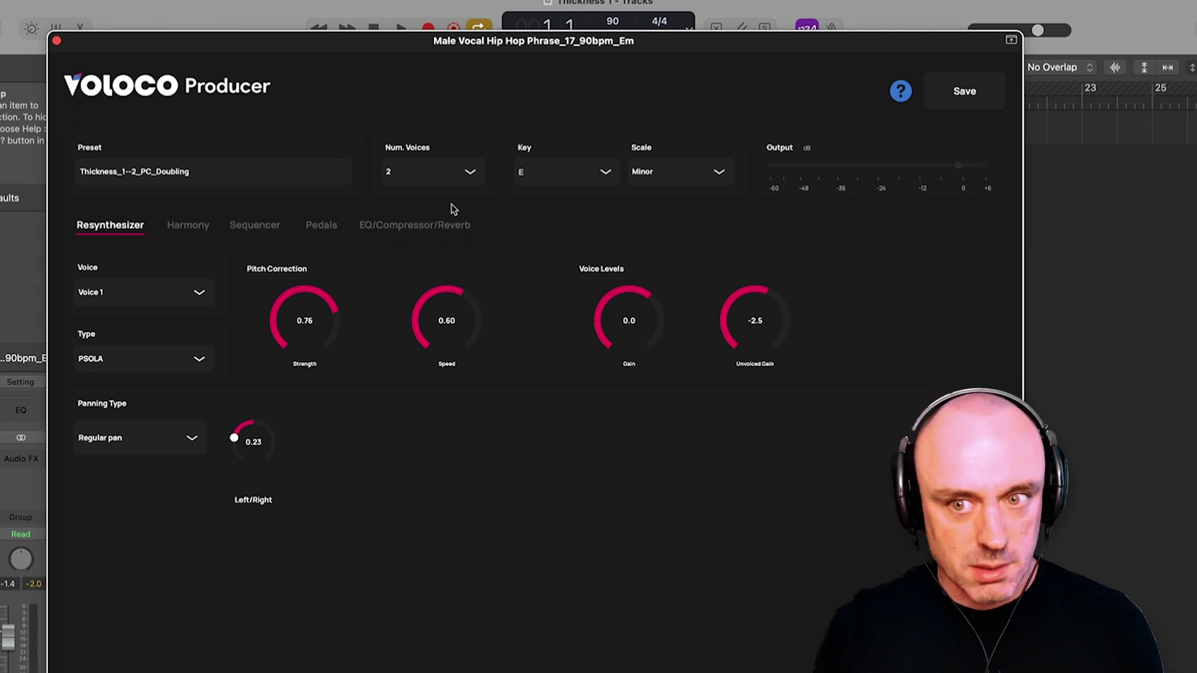
Audition the vocal with the Thickness_1--2_PC_Doubling preset and set the number of voices to 3.
key("space")
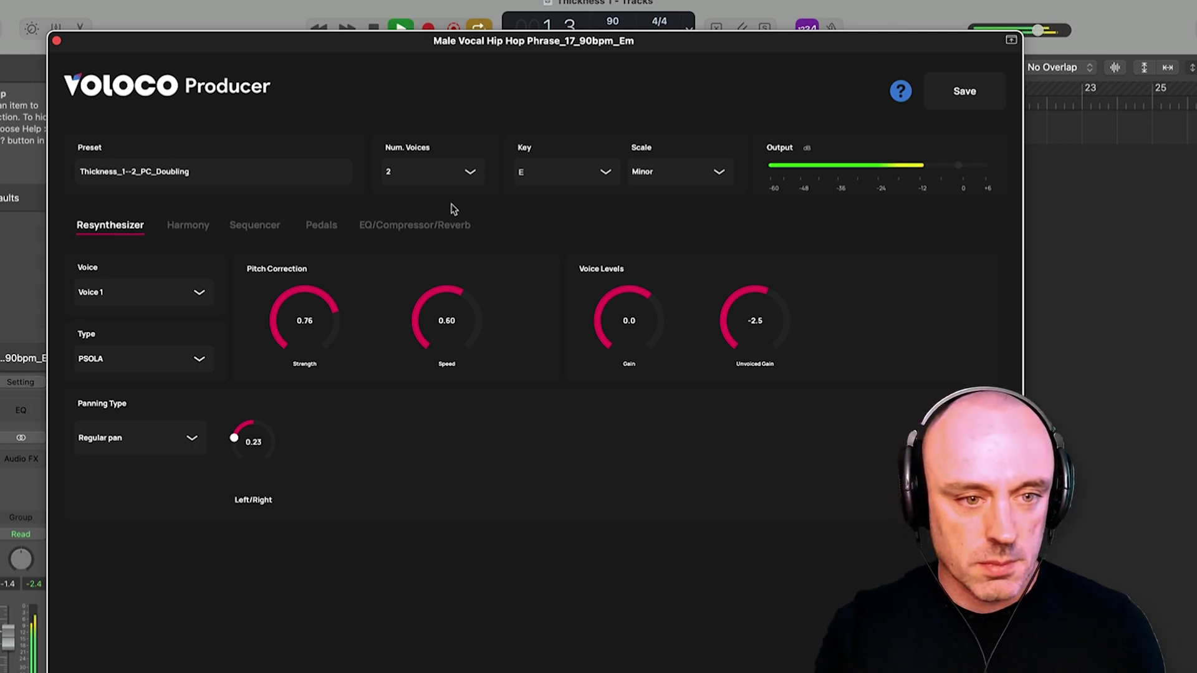
key("space")
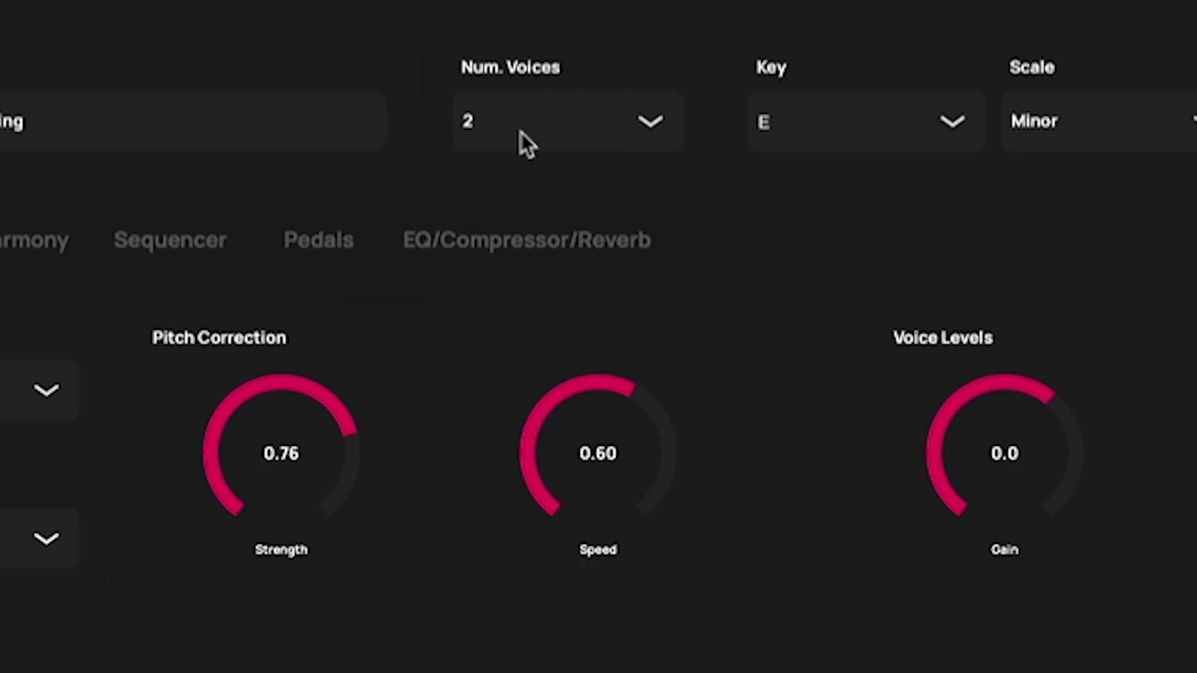
left_click(420, 178)
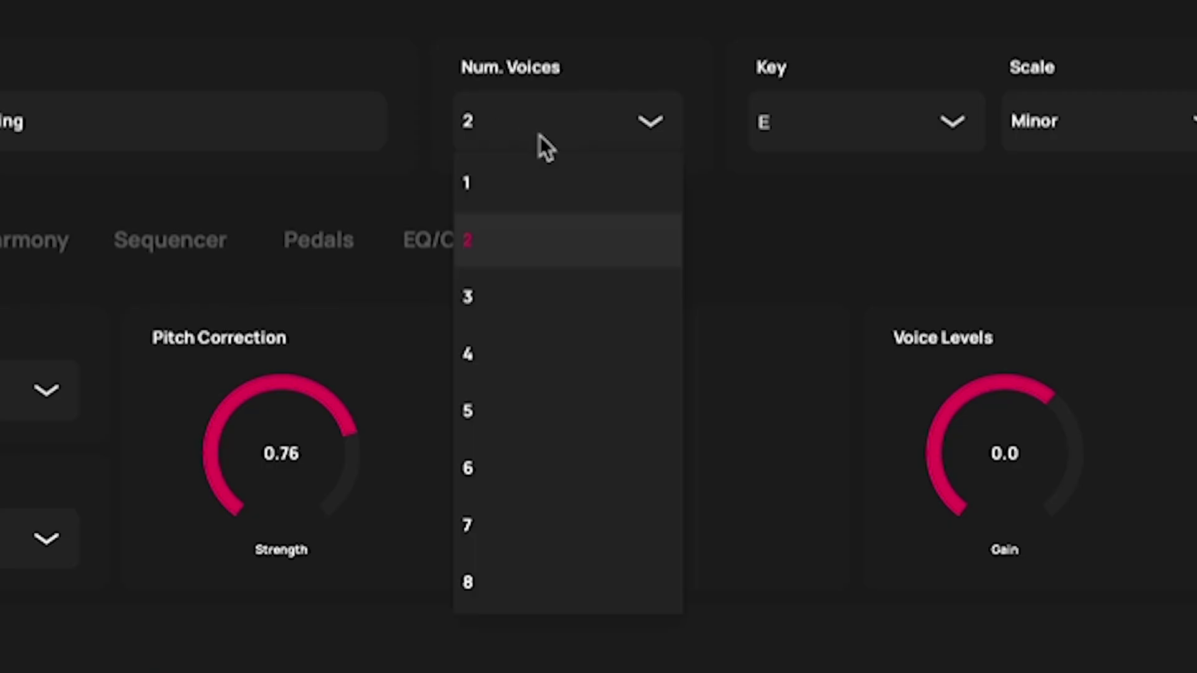
left_click(556, 286)
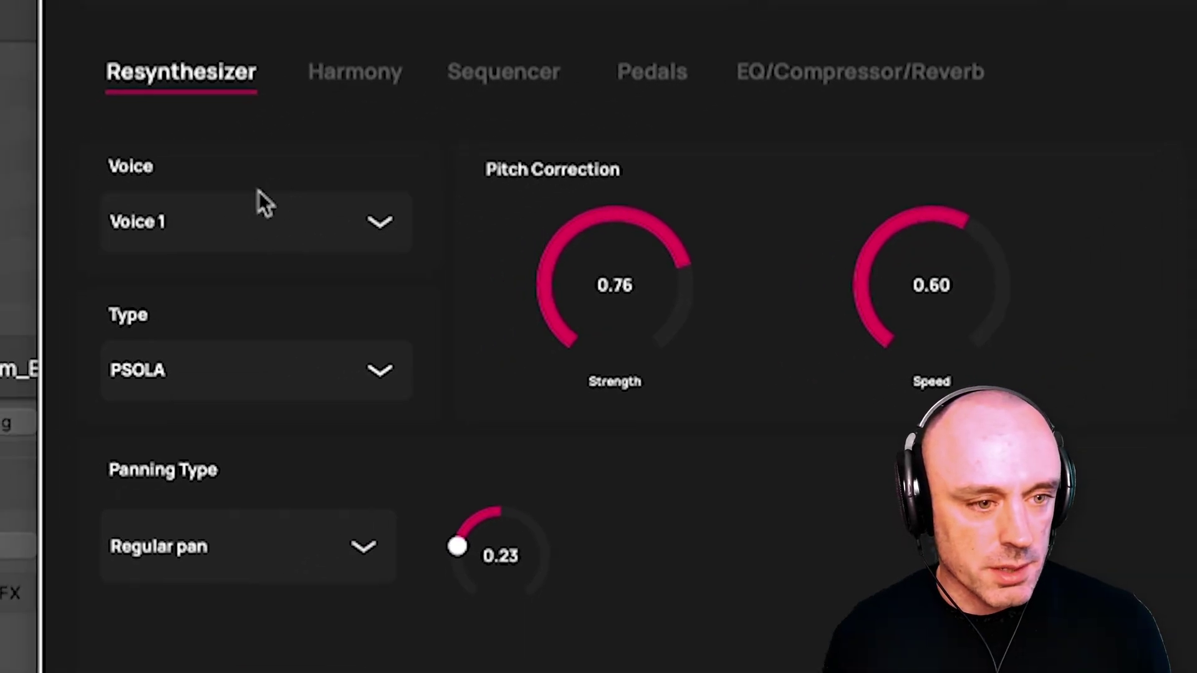
Lower Voice 3's harmony by one octave across all scale degrees.
left_click(328, 91)
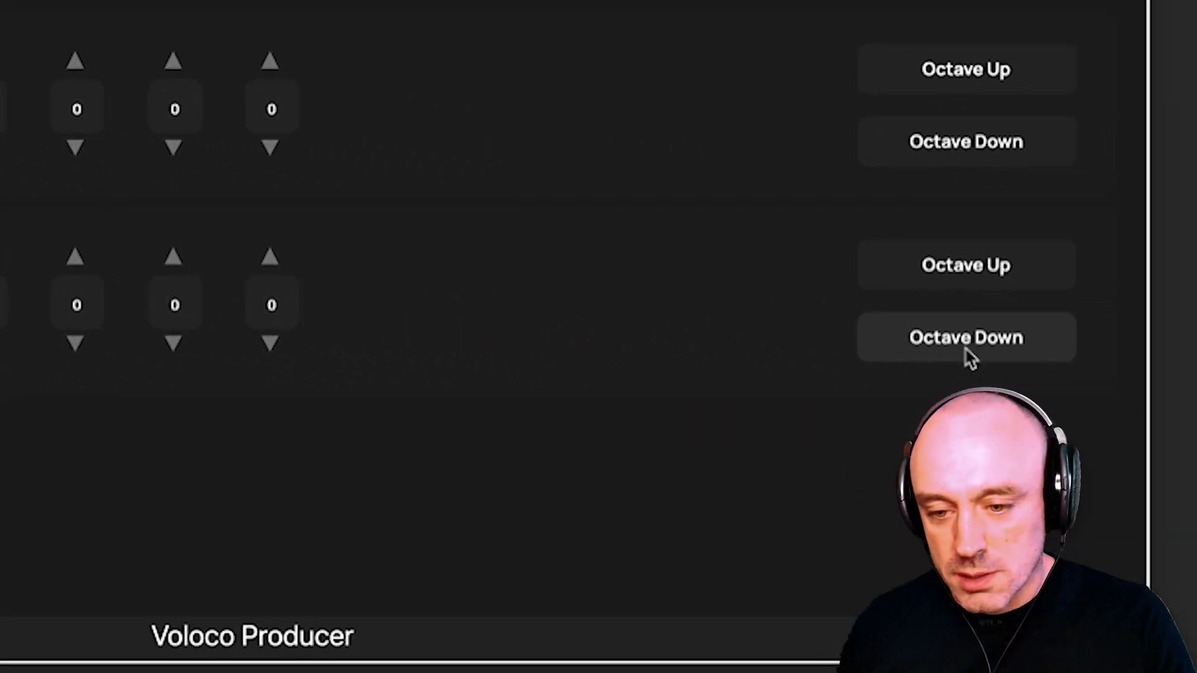
left_click(963, 345)
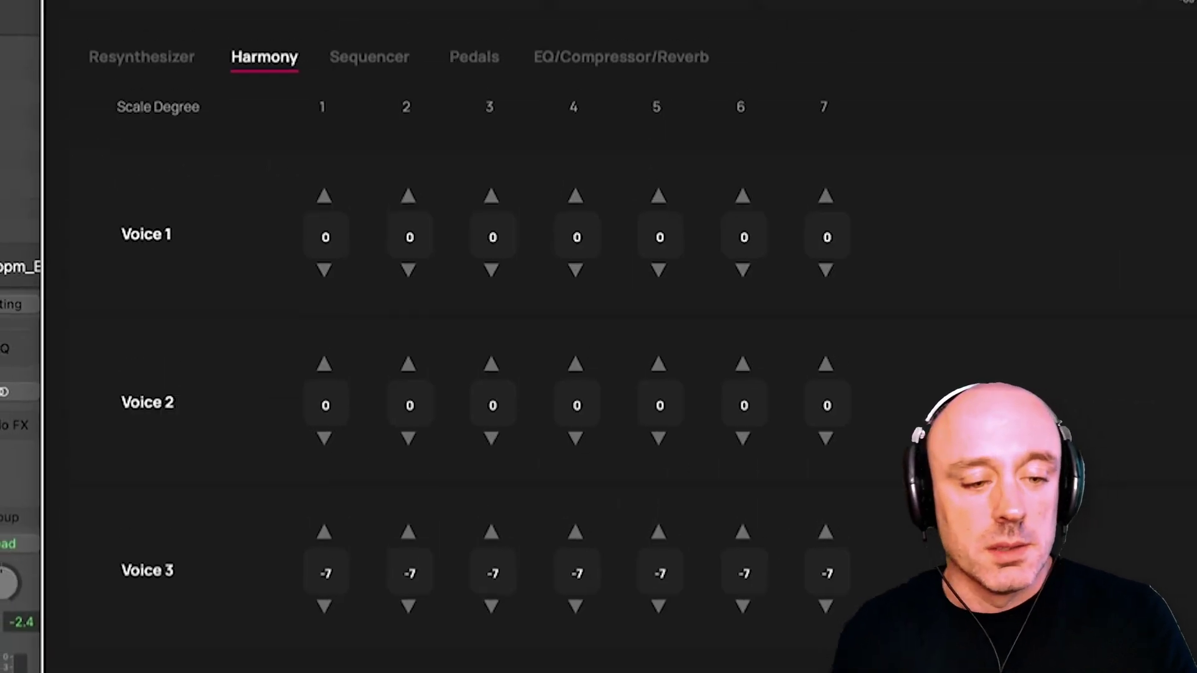
left_click(141, 57)
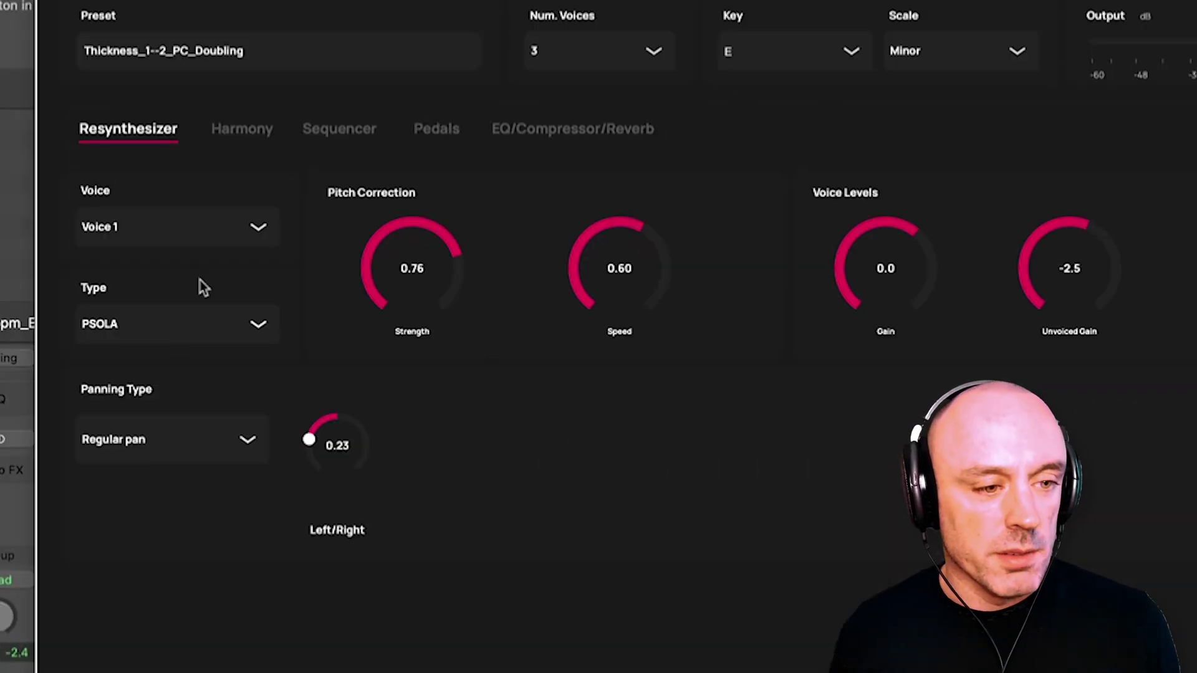
Select Voice 3 in the resynthesizer and set its gain to -11.5.
left_click(162, 243)
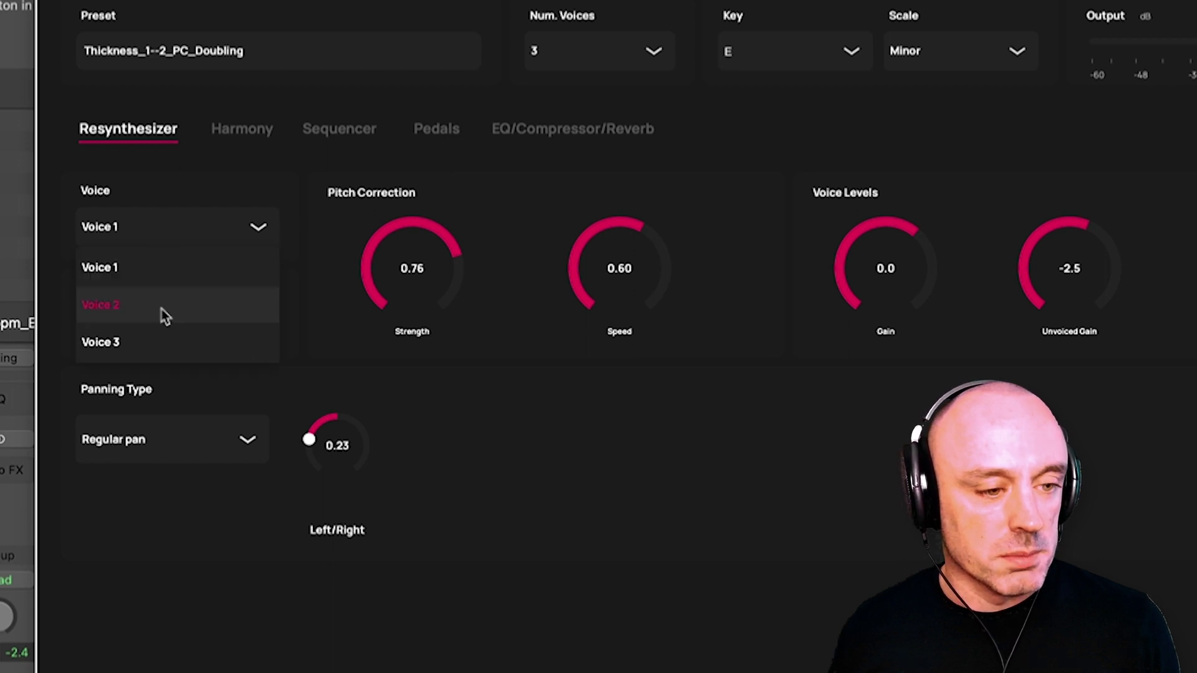
left_click(155, 347)
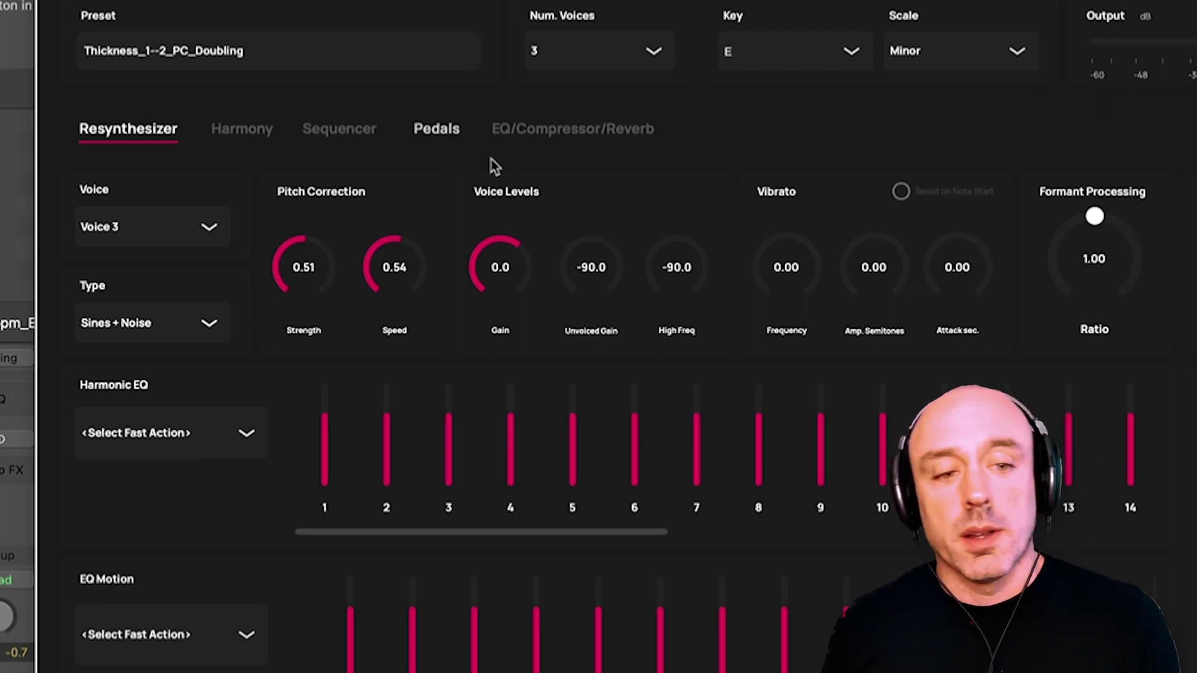
scroll(522, 249, "up", 1)
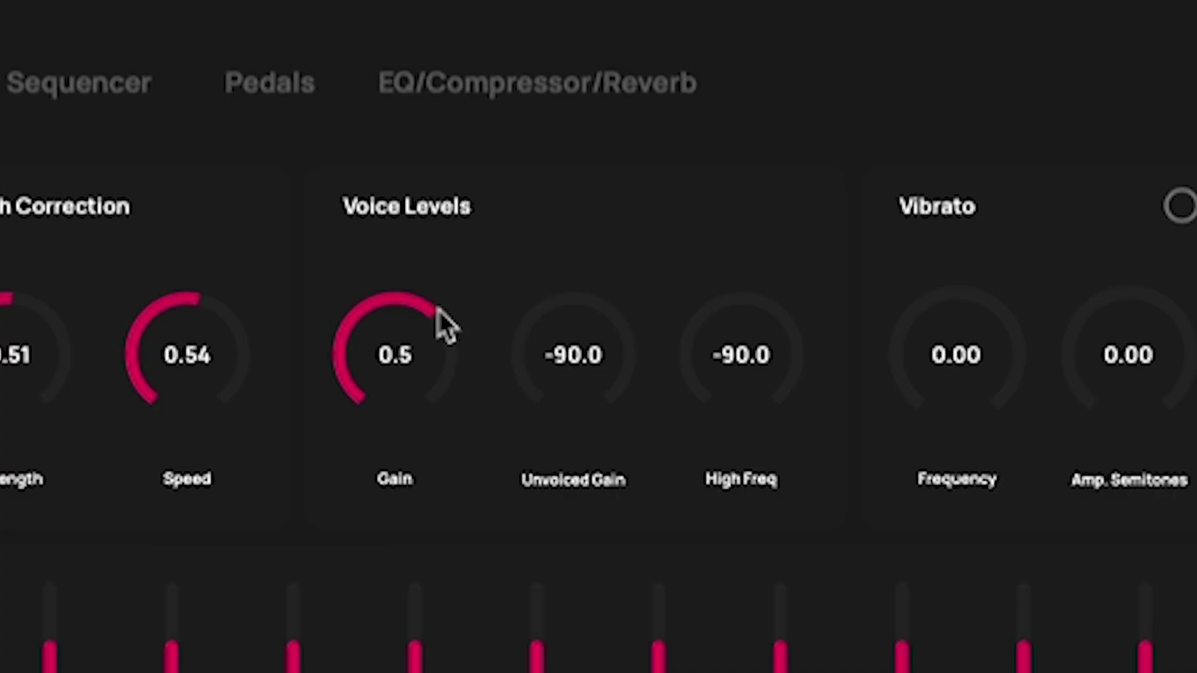
left_click_drag(436, 307, 368, 311)
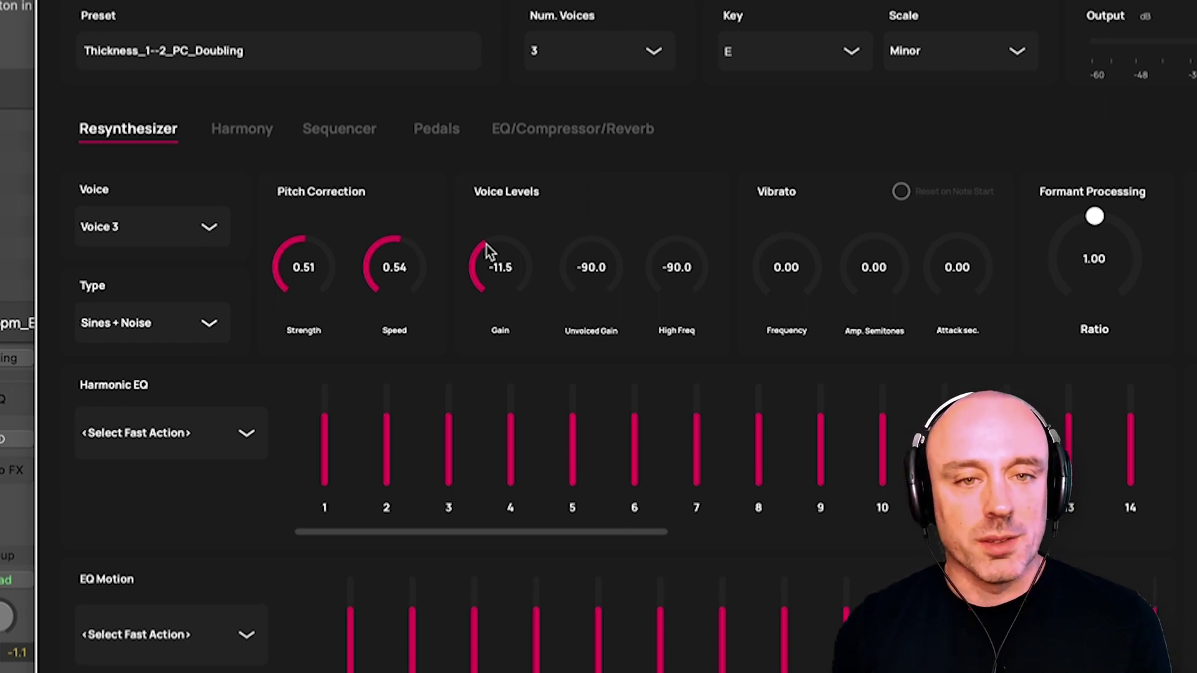
Apply the Odds only fast action to Voice 3's harmonic EQ and pull harmonic 1 down to zero.
left_click(178, 446)
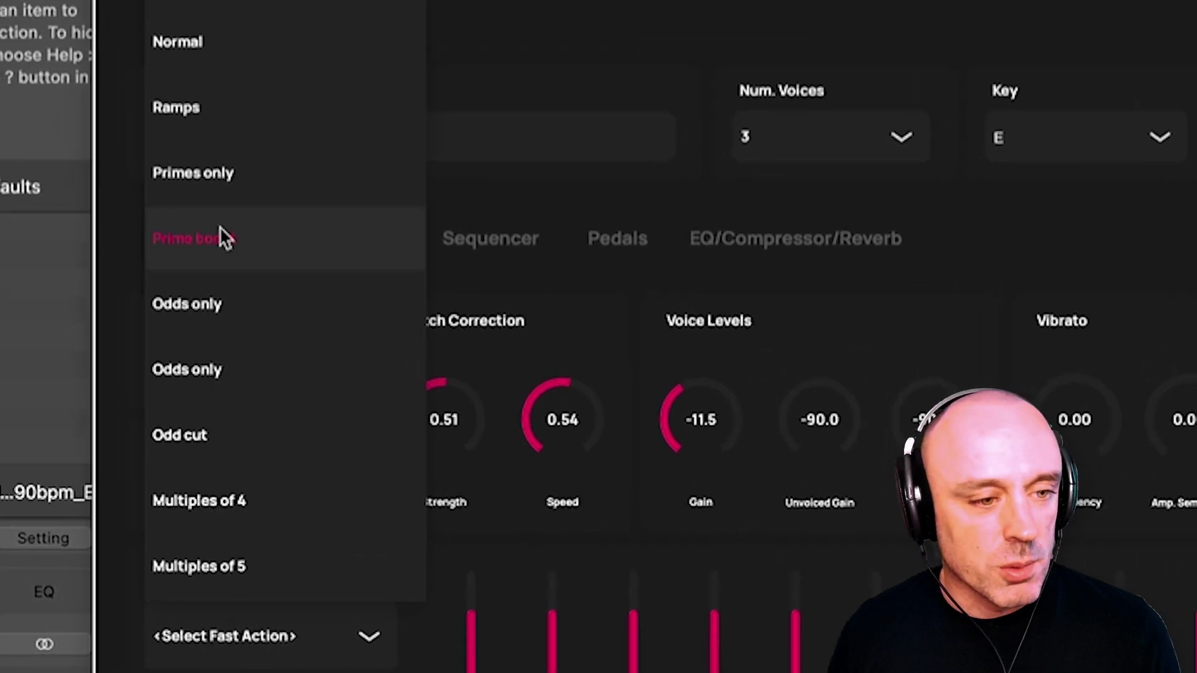
left_click(213, 368)
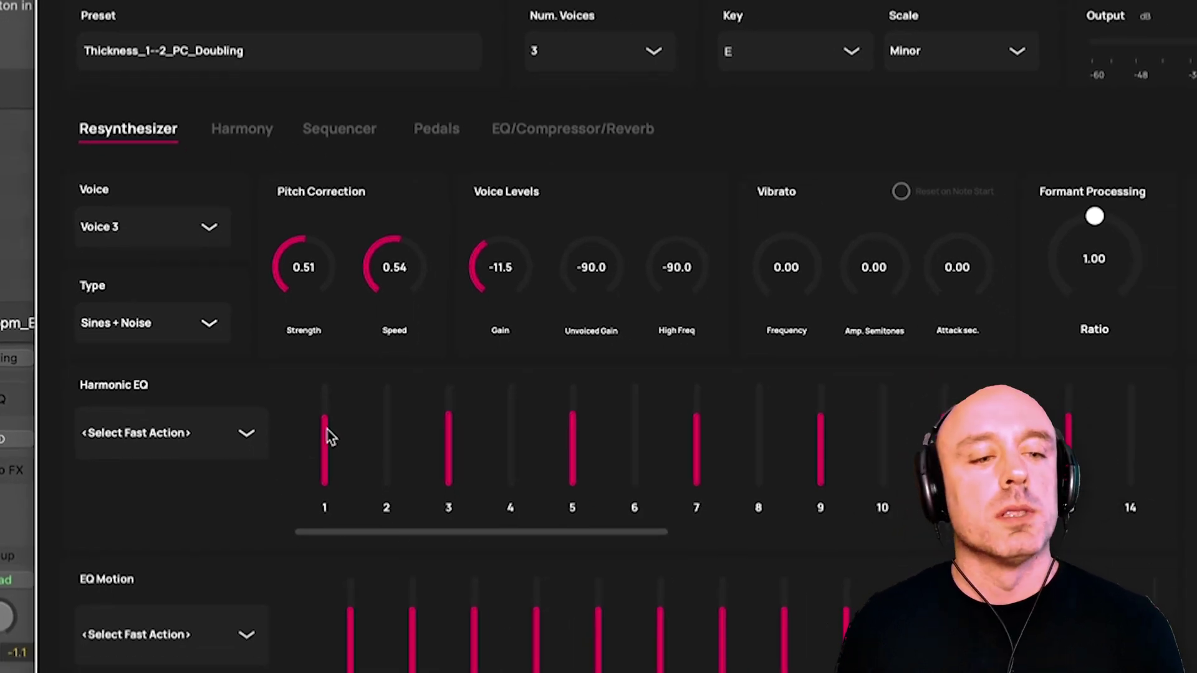
left_click_drag(327, 437, 324, 451)
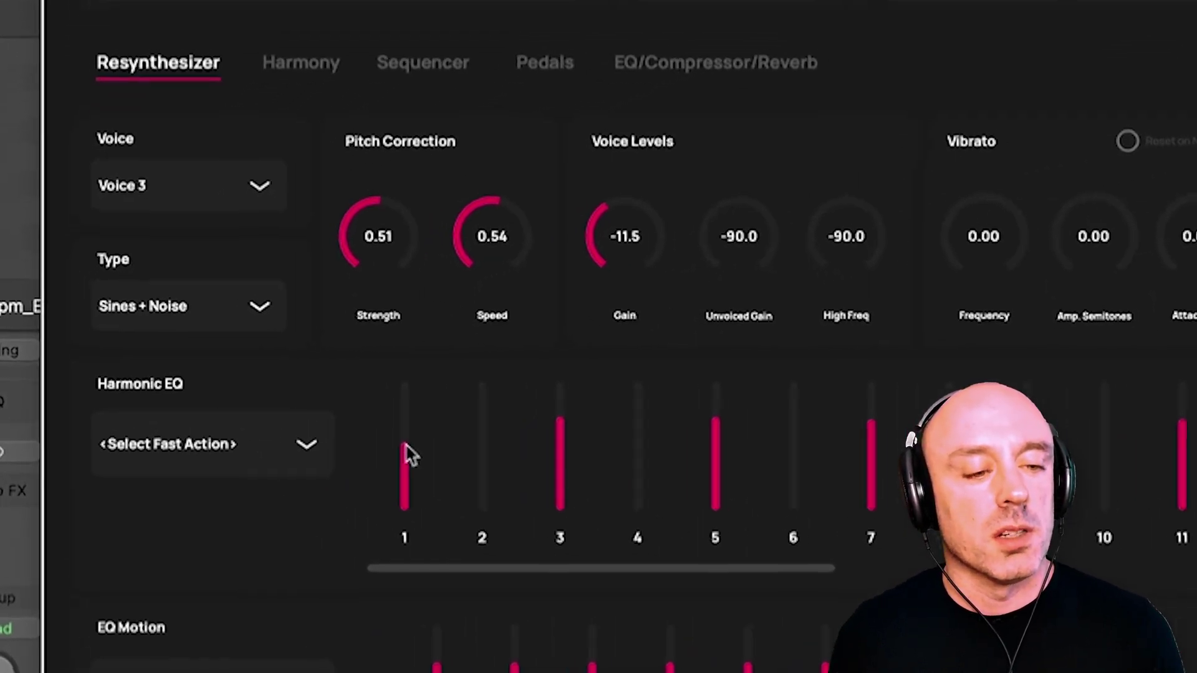
left_click_drag(490, 481, 486, 521)
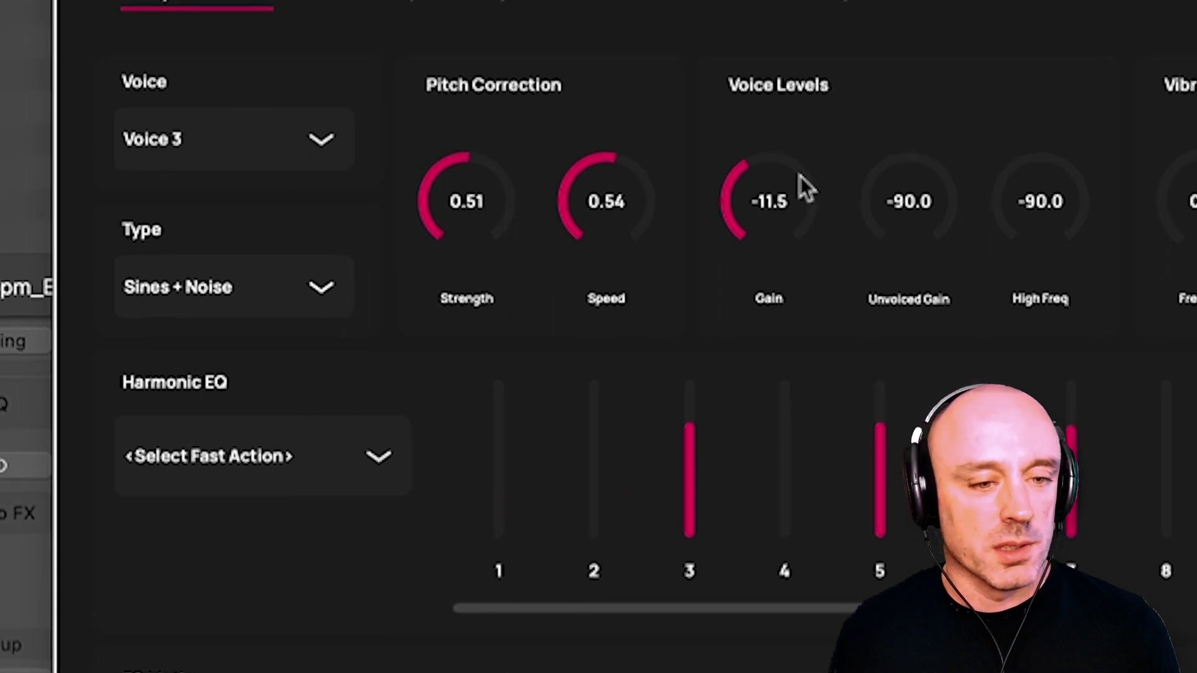
Try Voice 3's gain at -4.5 and set it to -8.5.
left_click_drag(745, 168, 774, 179)
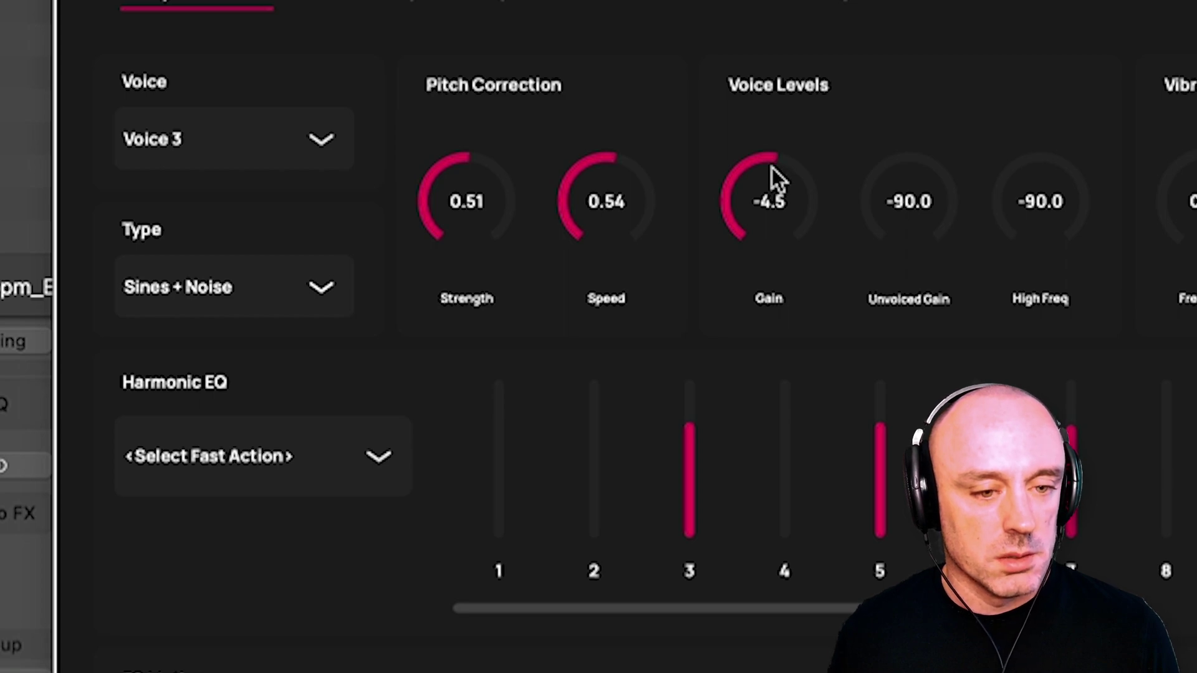
left_click_drag(771, 165, 761, 175)
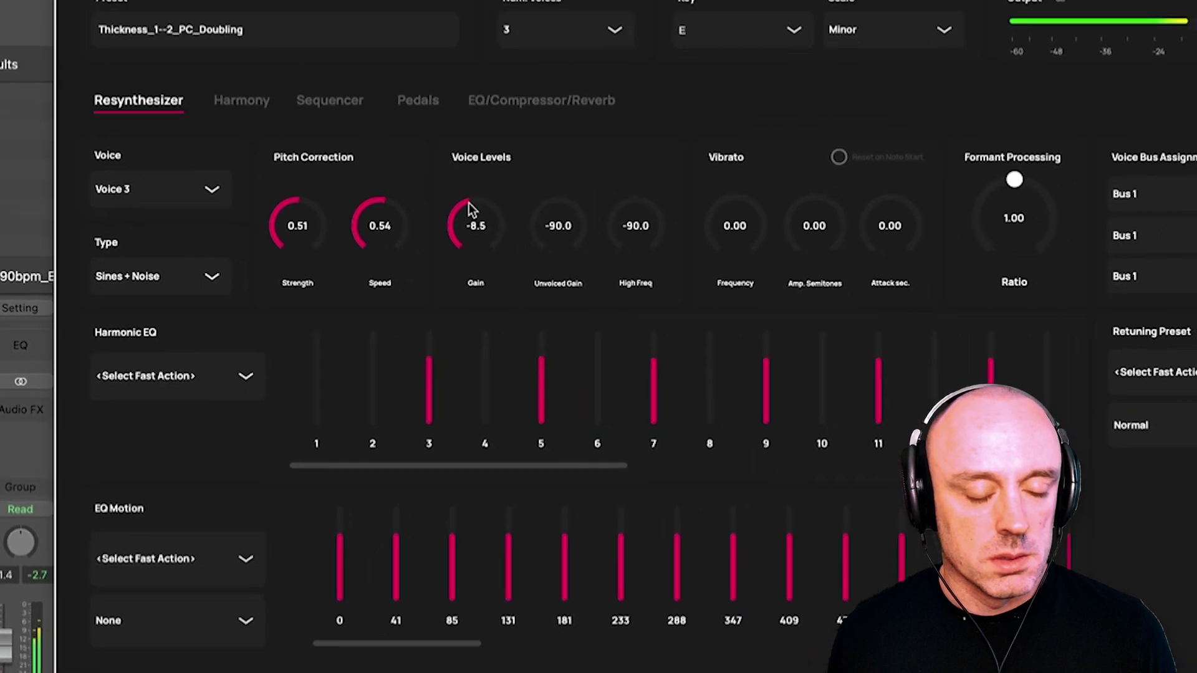
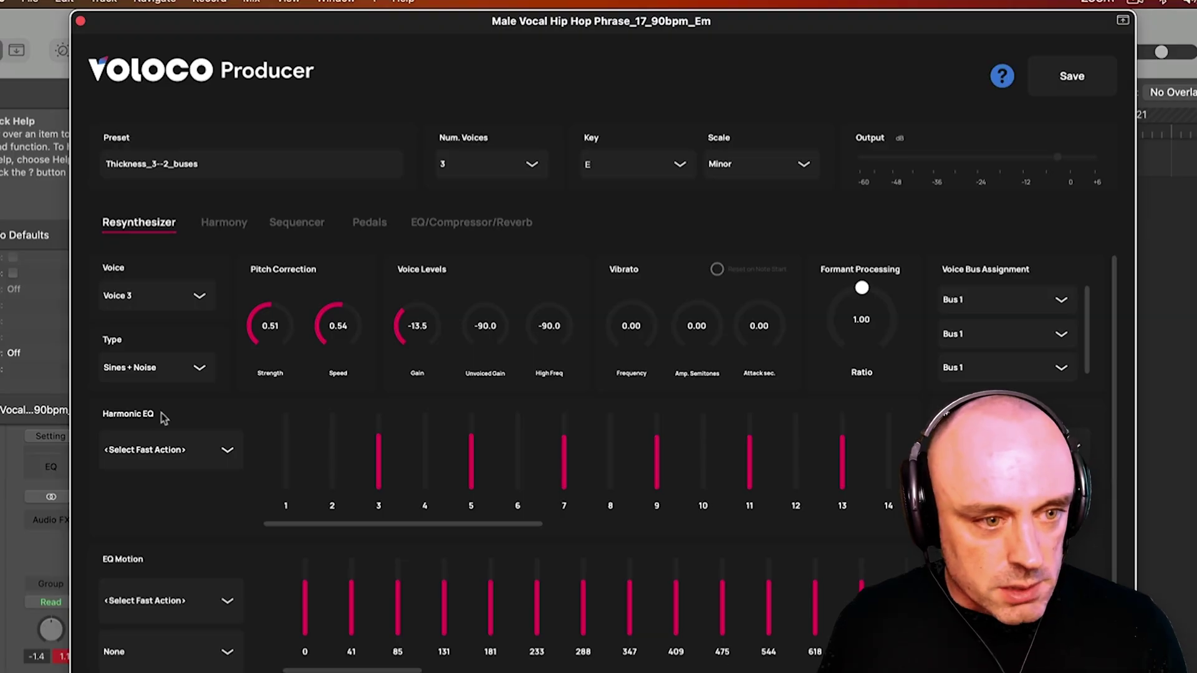
Set the number of voices to 5 in the Thickness_3--2_buses preset and open Voice 4's resynthesizer settings.
left_click(457, 168)
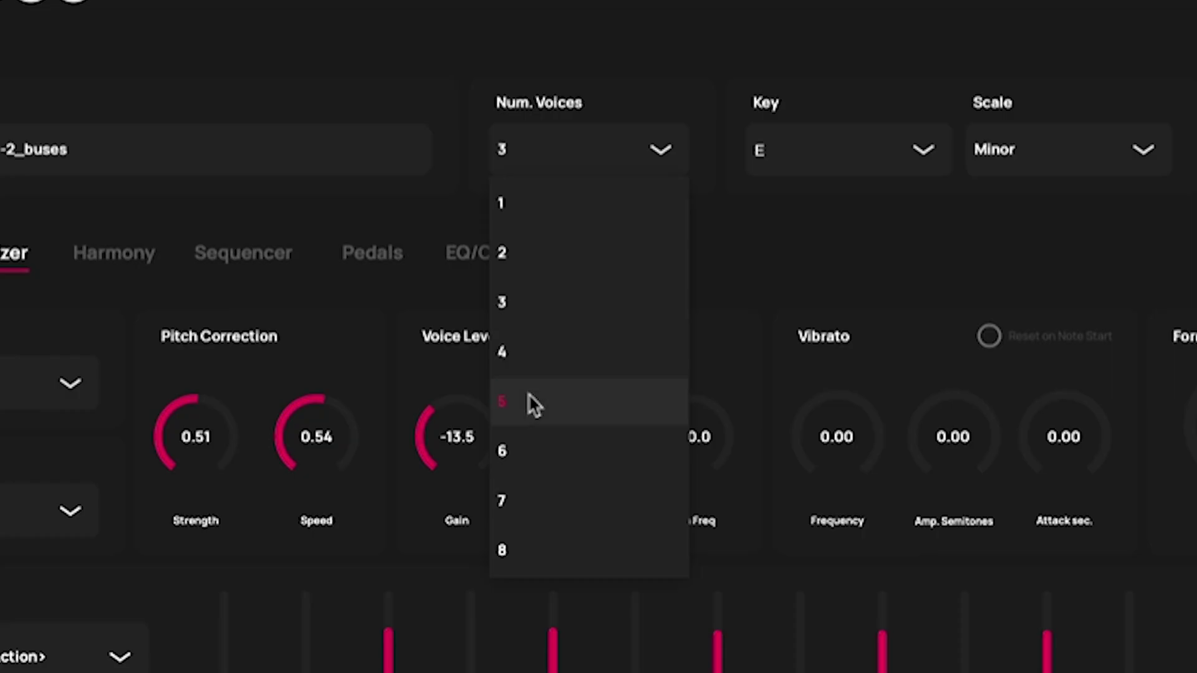
left_click(458, 305)
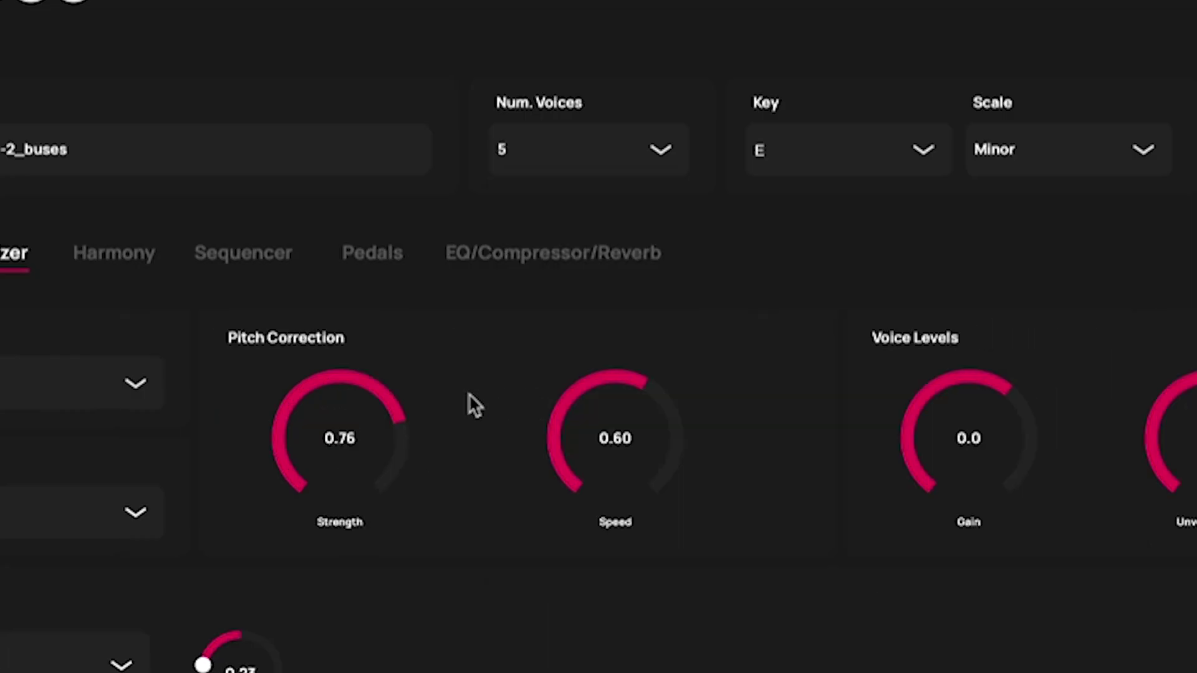
left_click(225, 236)
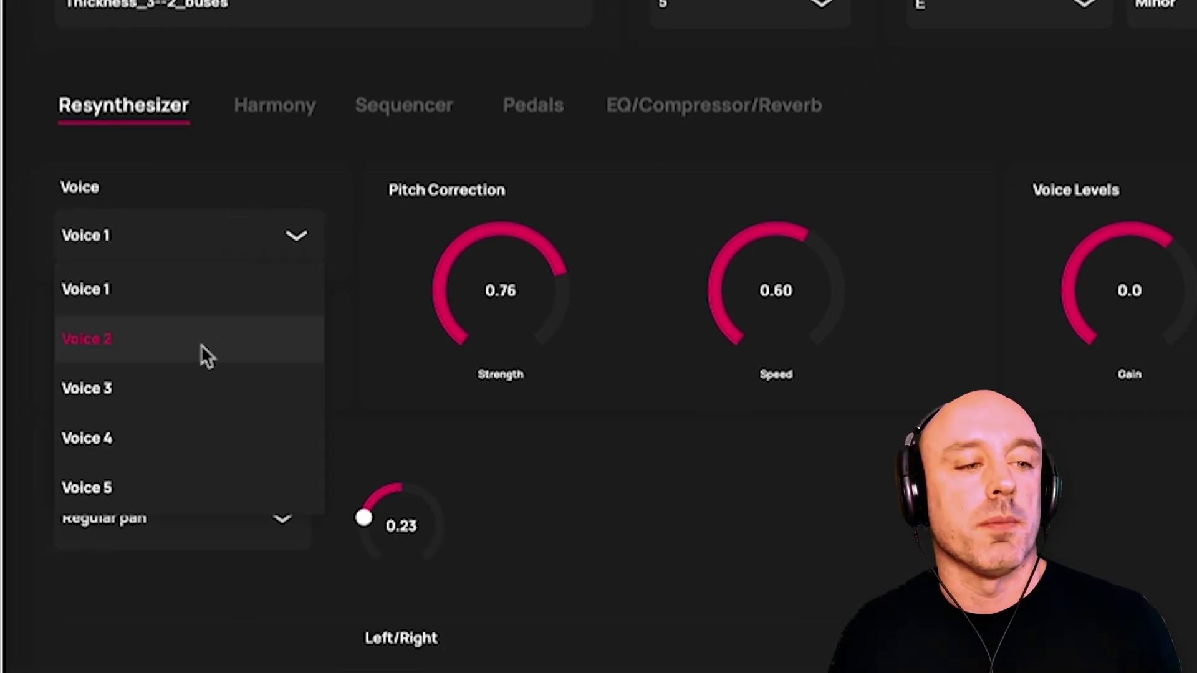
left_click(177, 431)
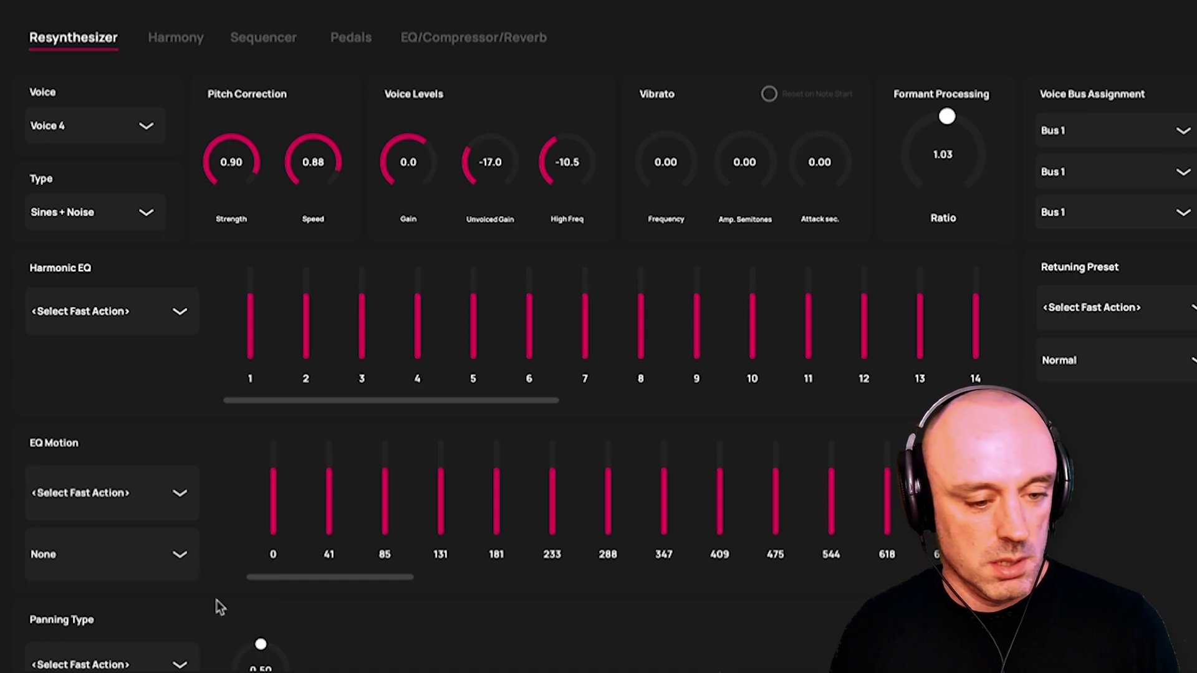
Pan Voice 4 to 0.15 and Voice 5 to 0.85 using regular pan.
scroll(212, 575, "down", 3)
left_click_drag(263, 534, 246, 548)
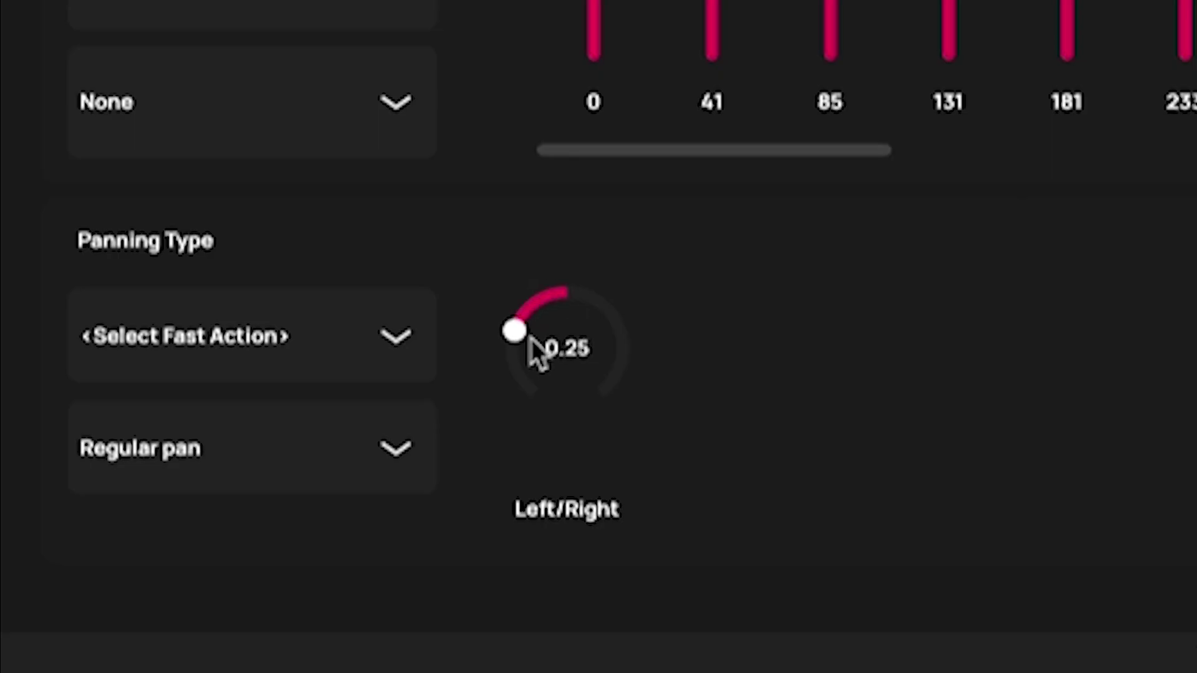
left_click_drag(529, 336, 531, 371)
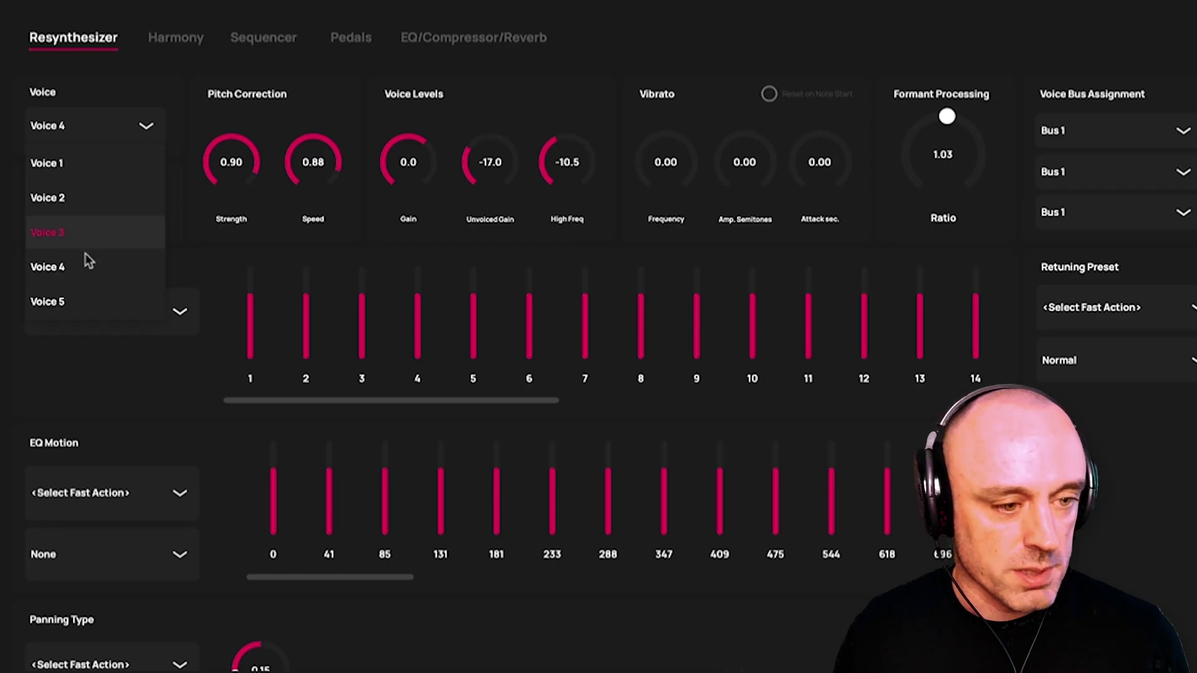
left_click(85, 253)
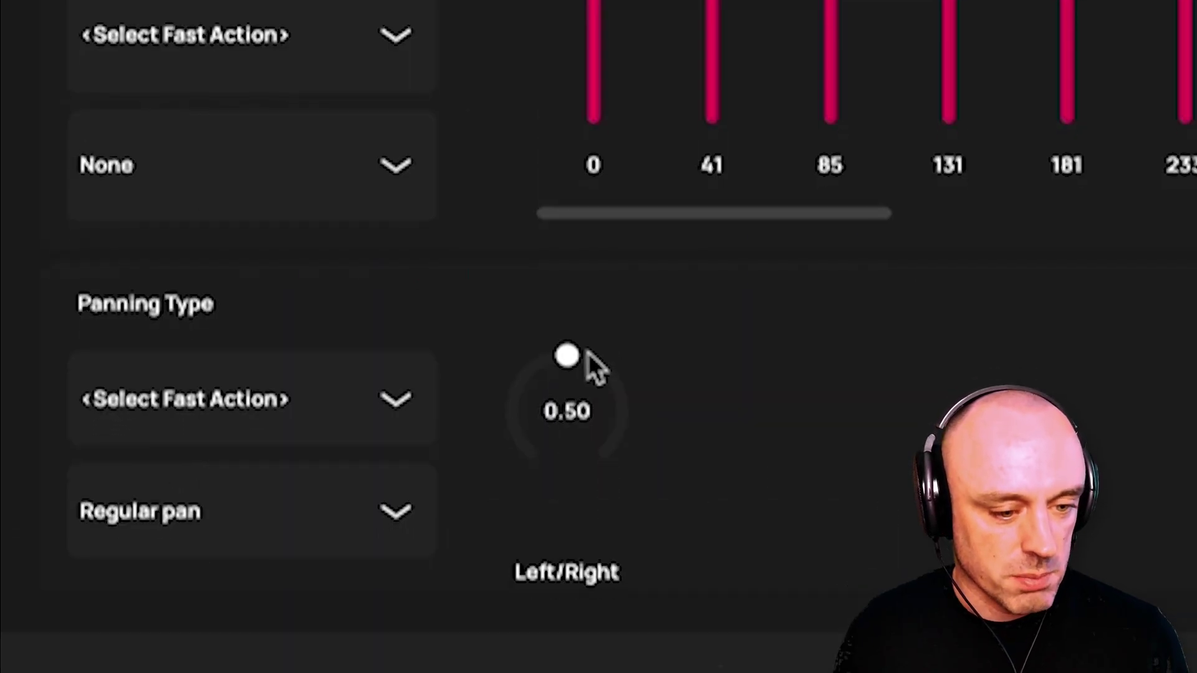
left_click_drag(587, 353, 630, 422)
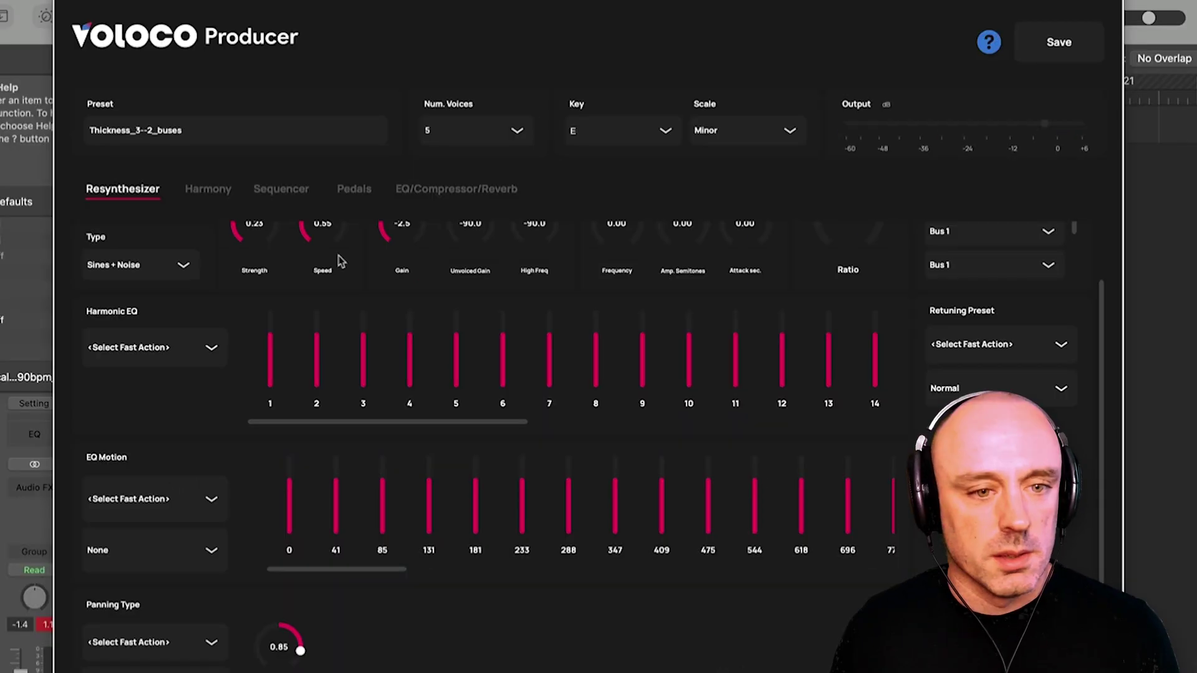
scroll(230, 310, "up", 3)
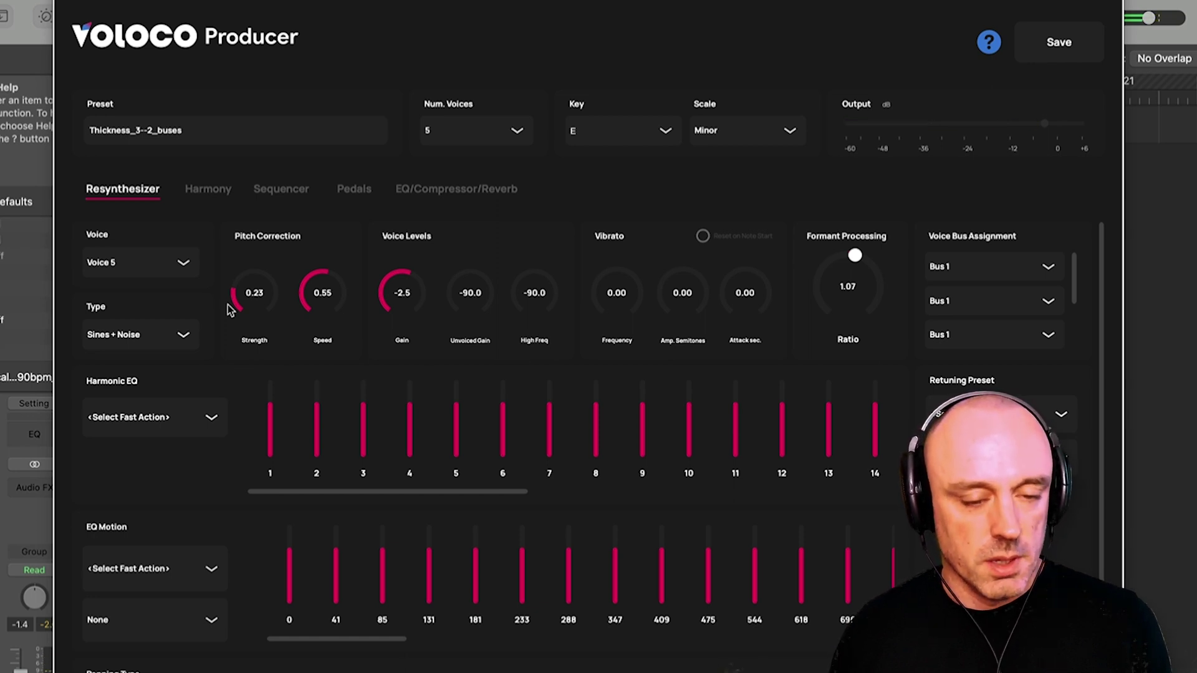
Try Voice 4's unvoiced gain at -22.5 and its high-frequency level at -23.0.
left_click(192, 264)
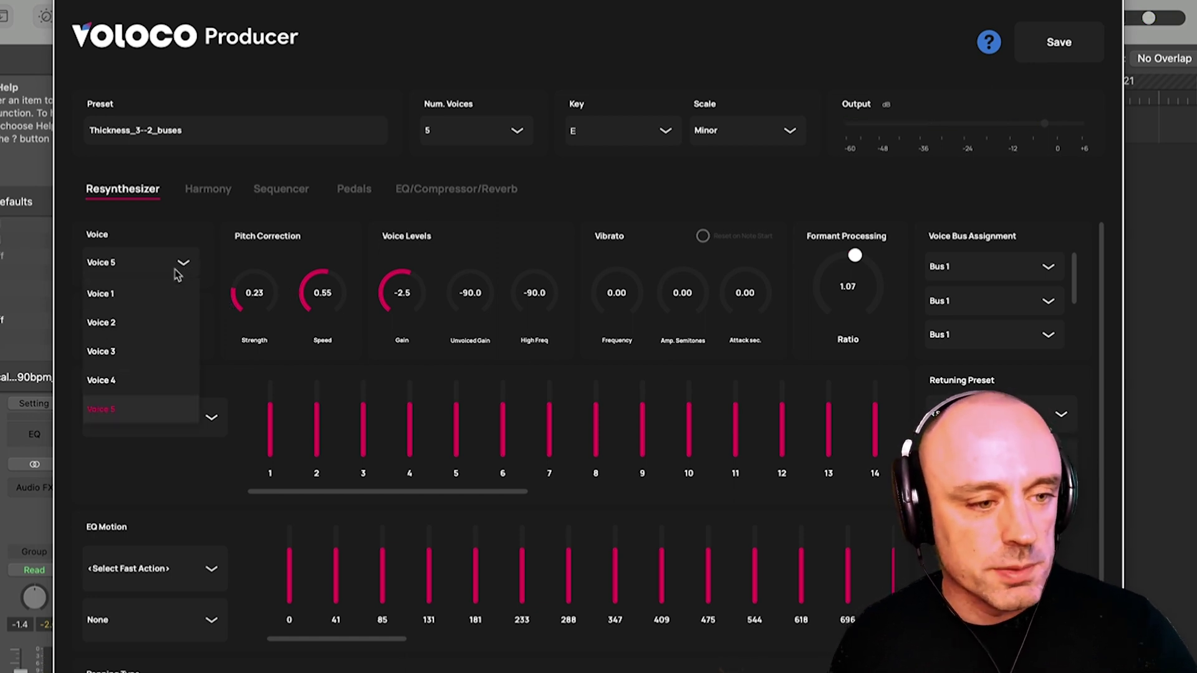
left_click(138, 386)
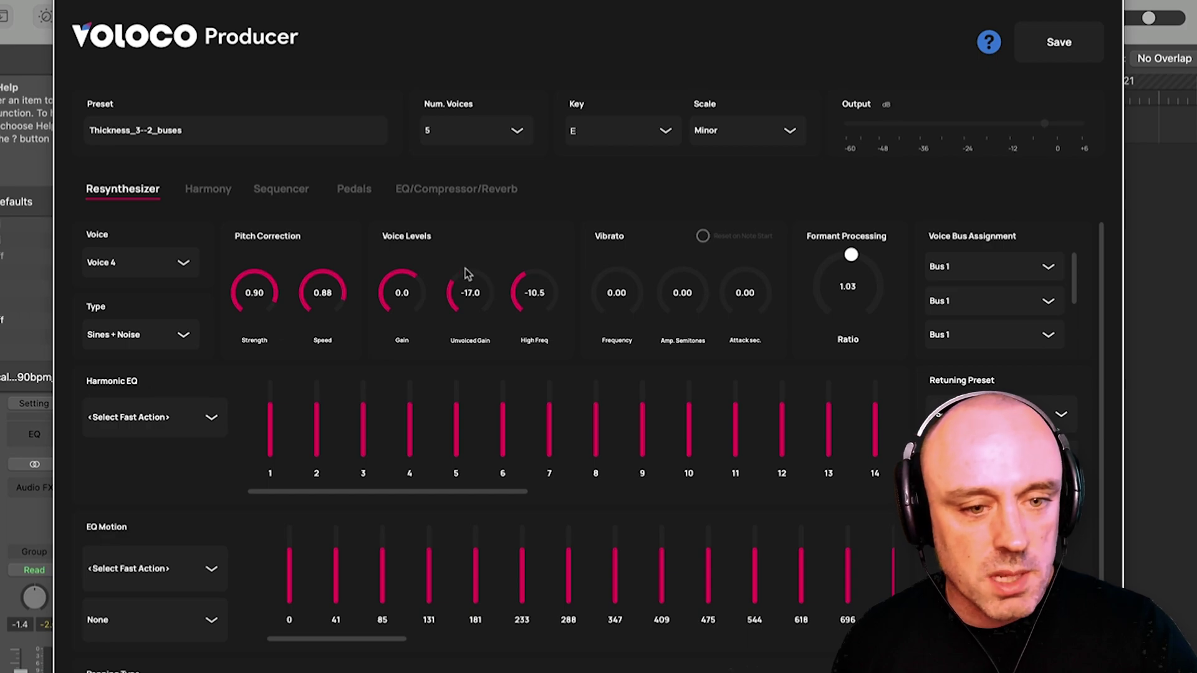
left_click_drag(468, 278, 450, 293)
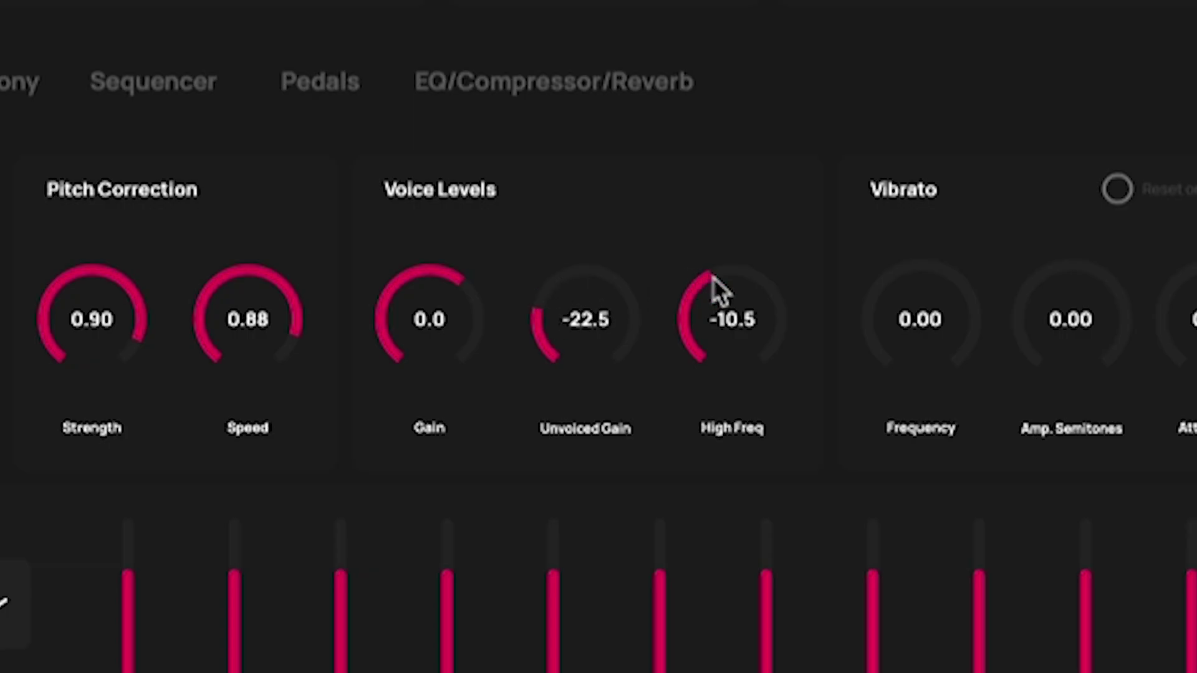
left_click_drag(717, 288, 686, 321)
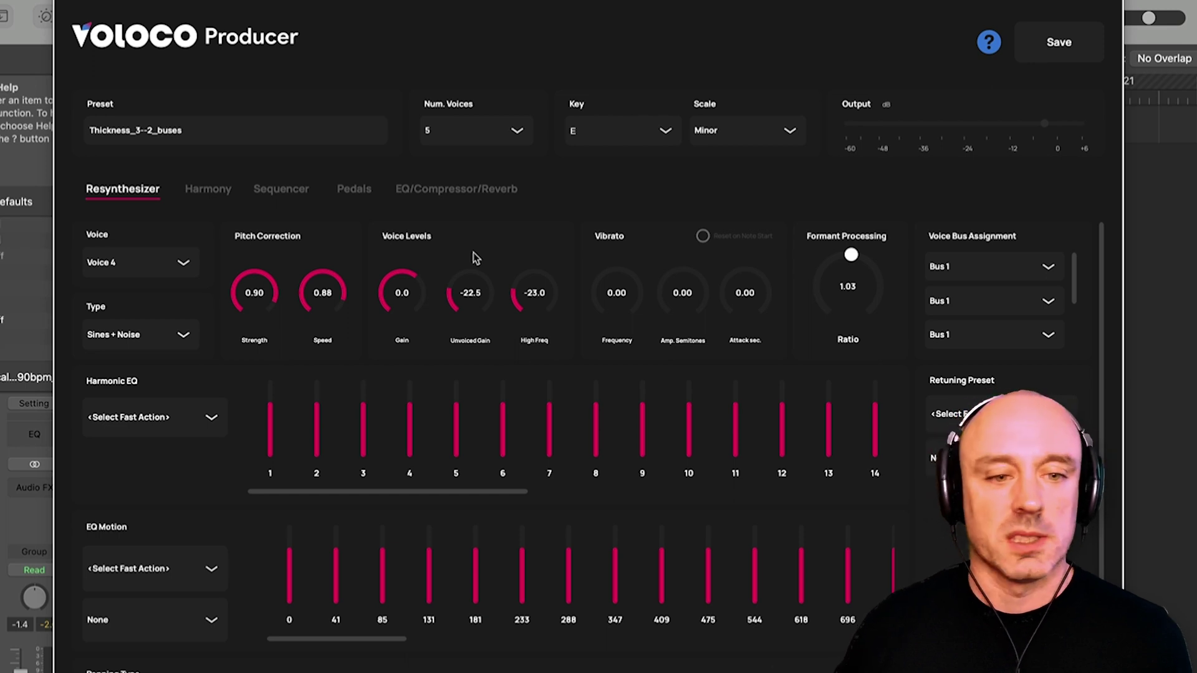
Review the pitch correction and level settings of Voices 1, 2 and 3 in the resynthesizer.
left_click(182, 264)
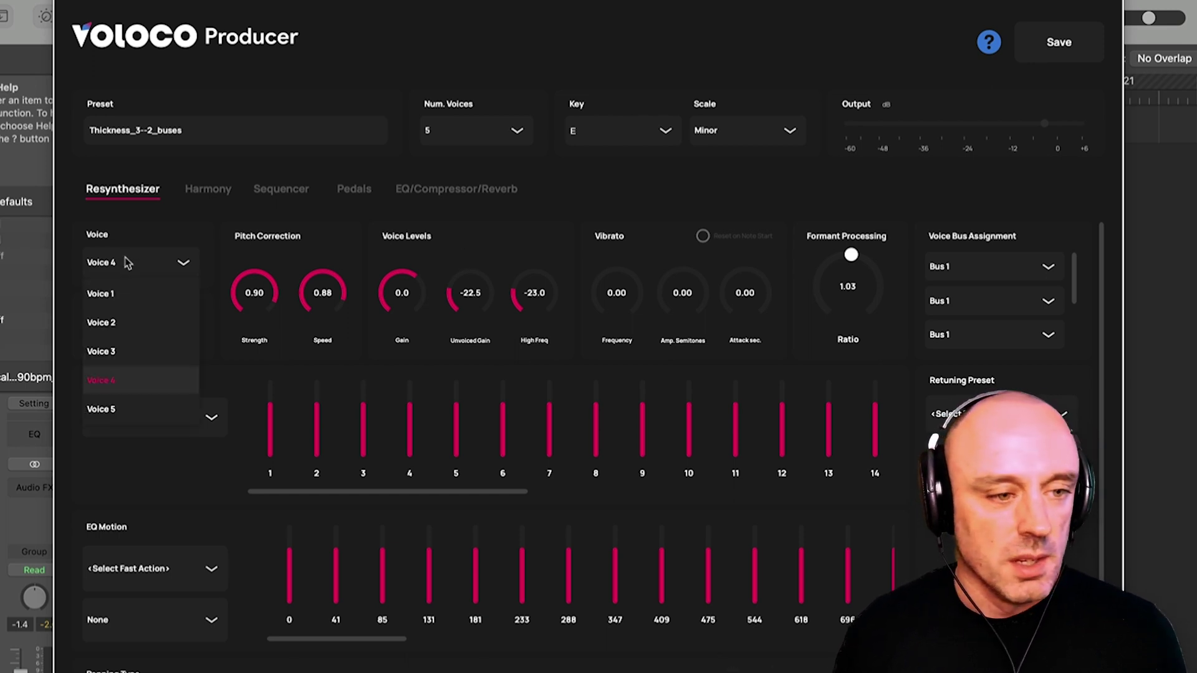
left_click(109, 293)
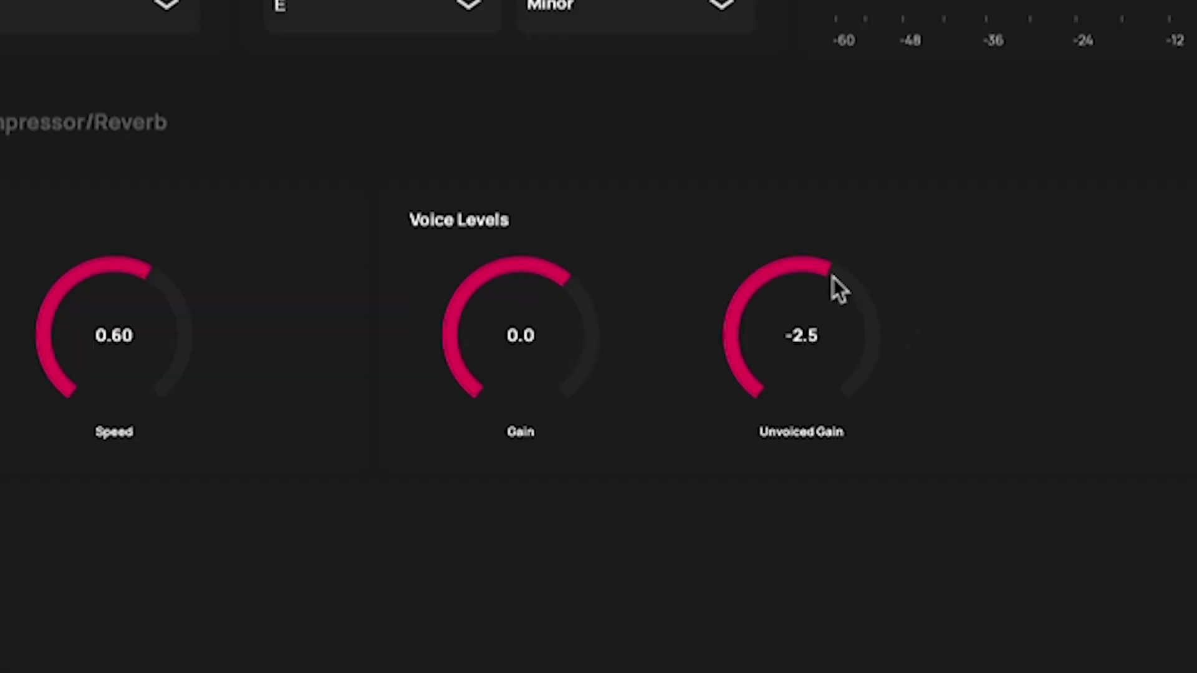
left_click(261, 156)
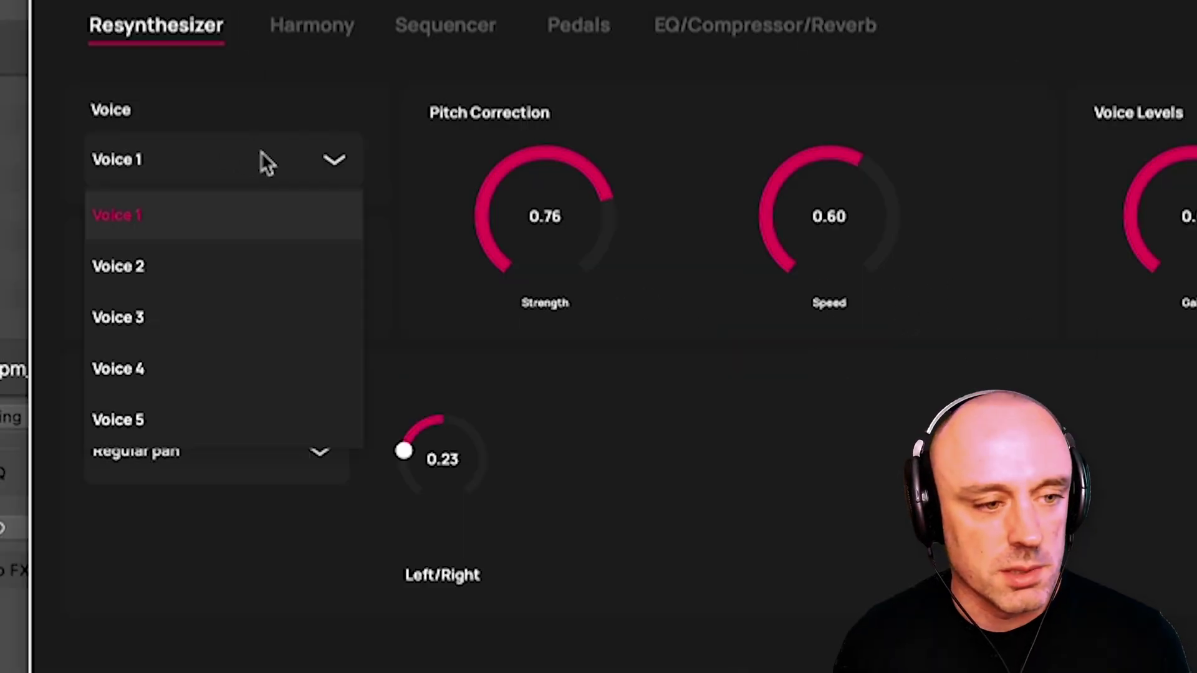
left_click(225, 264)
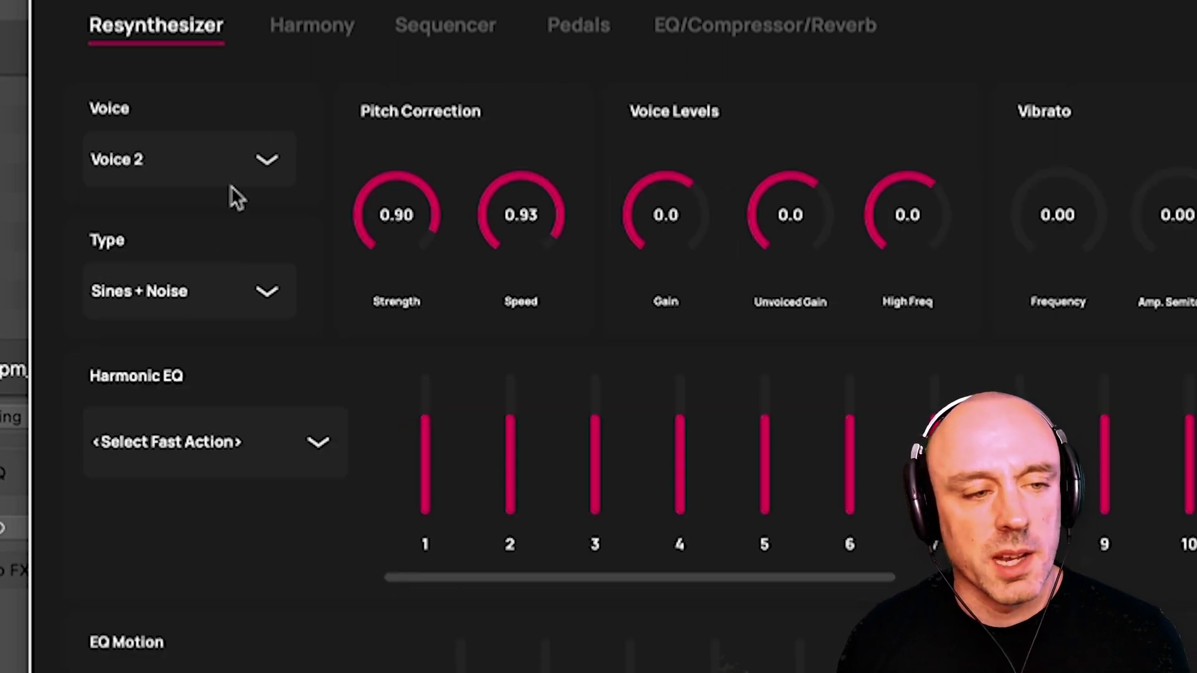
left_click(201, 172)
left_click(190, 322)
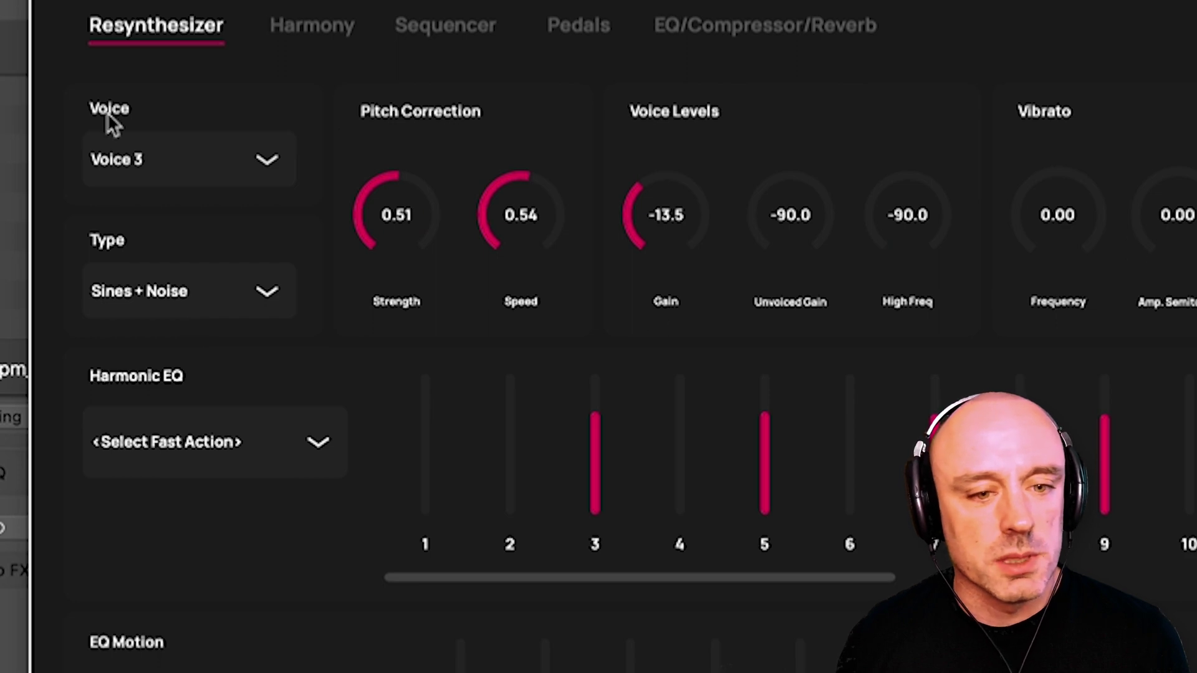
Set Voice 4's unvoiced gain to -37.5 and high-frequency level to -41.5, and open Voice 5's settings.
left_click(160, 180)
left_click(152, 374)
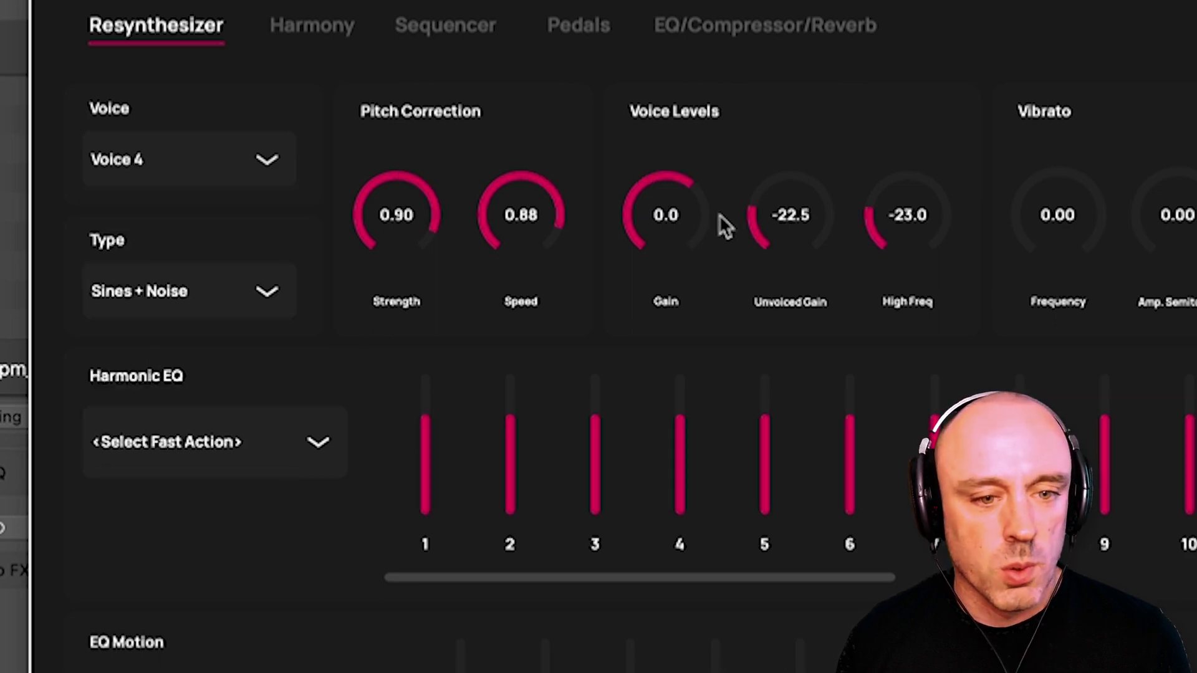
left_click_drag(723, 224, 761, 241)
left_click_drag(869, 231, 882, 241)
left_click(281, 171)
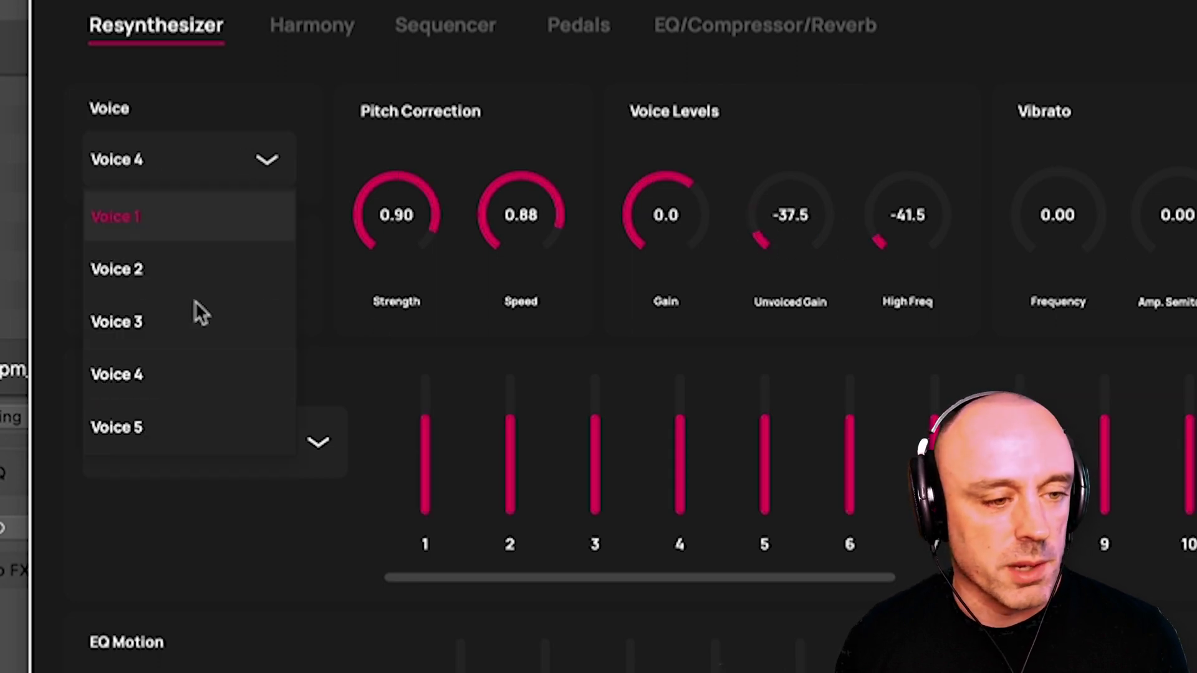
left_click(179, 426)
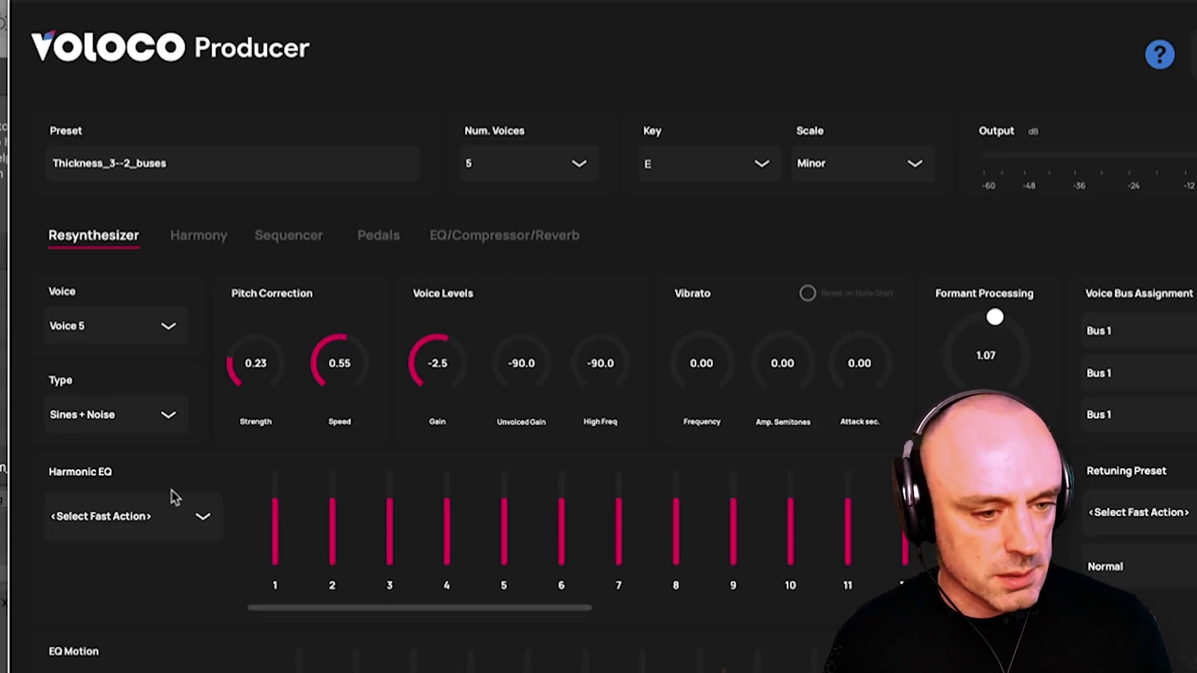
Apply the Primes only fast action to Voice 4's harmonic EQ and play the vocal.
left_click(160, 316)
left_click(119, 468)
left_click(156, 522)
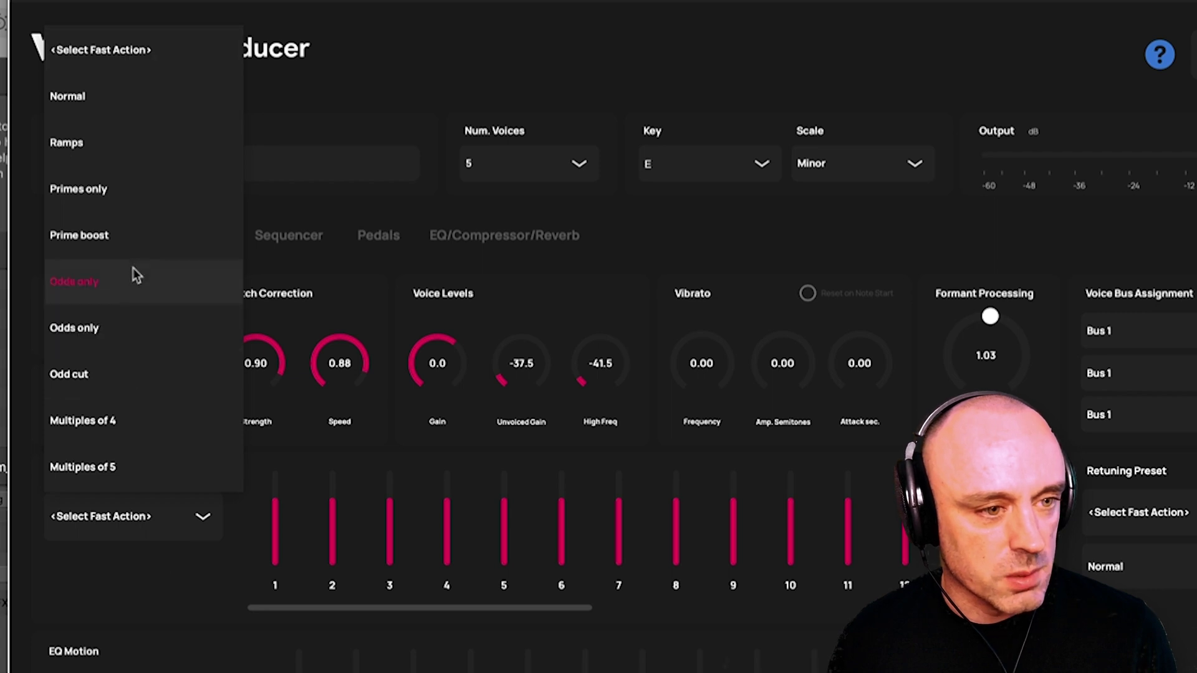
left_click(97, 202)
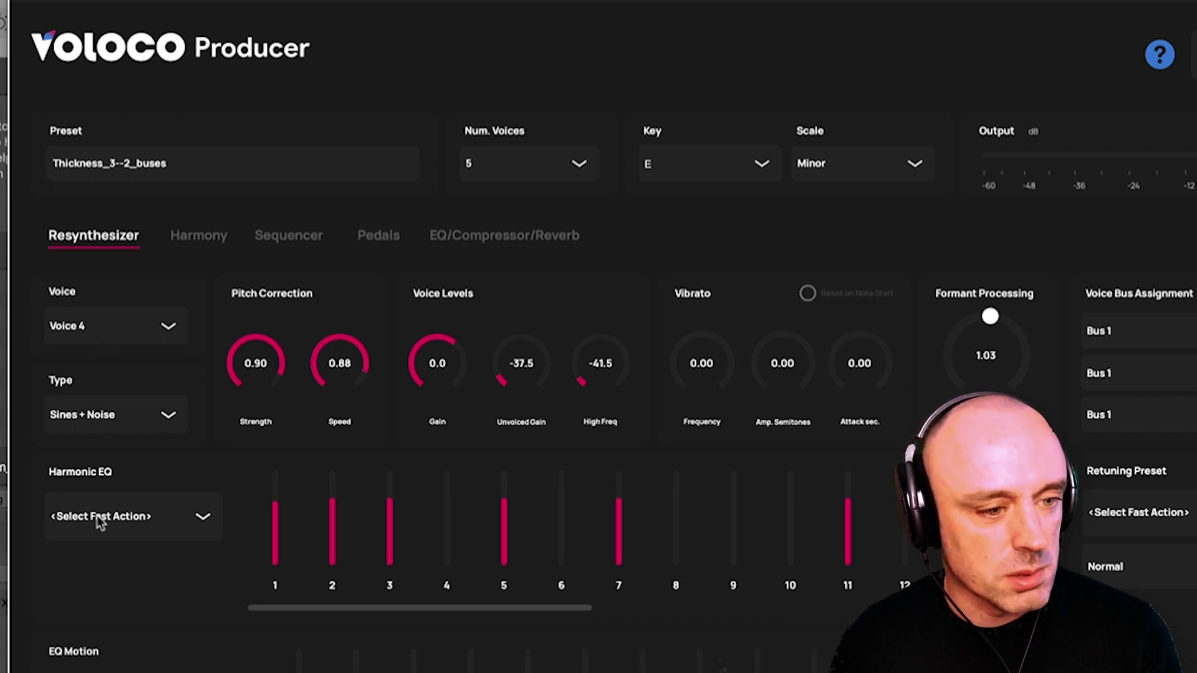
key("space")
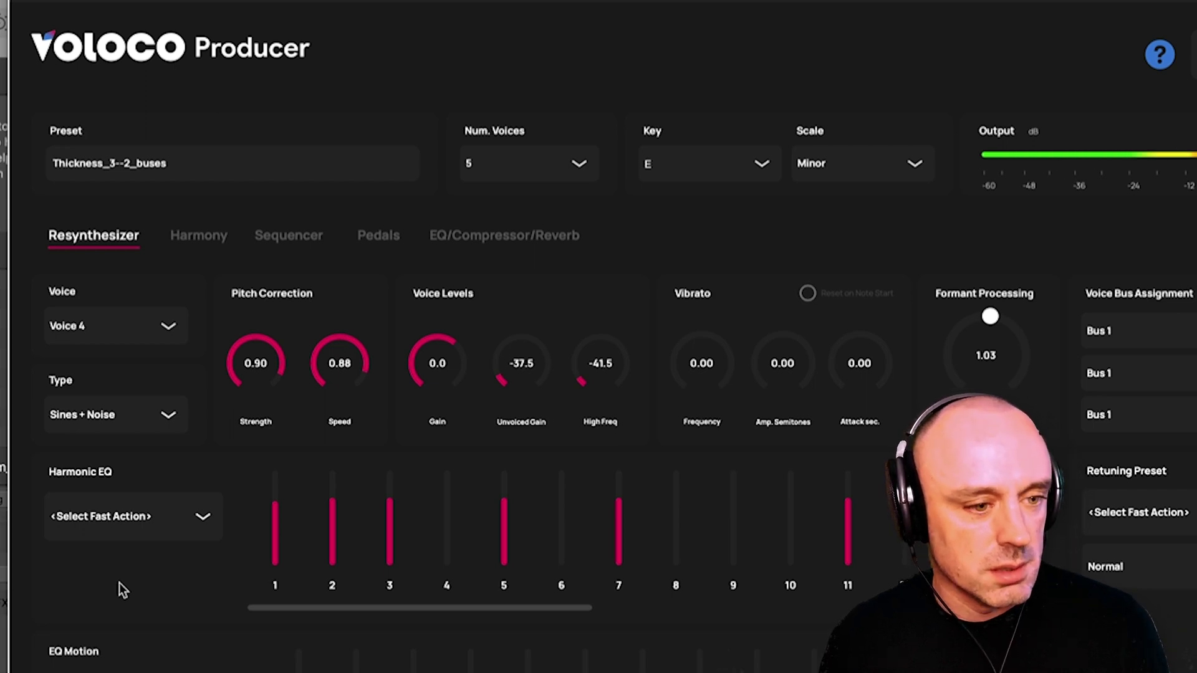
Apply the Odd cut fast action to Voice 5's harmonic EQ.
left_click(122, 331)
left_click(84, 517)
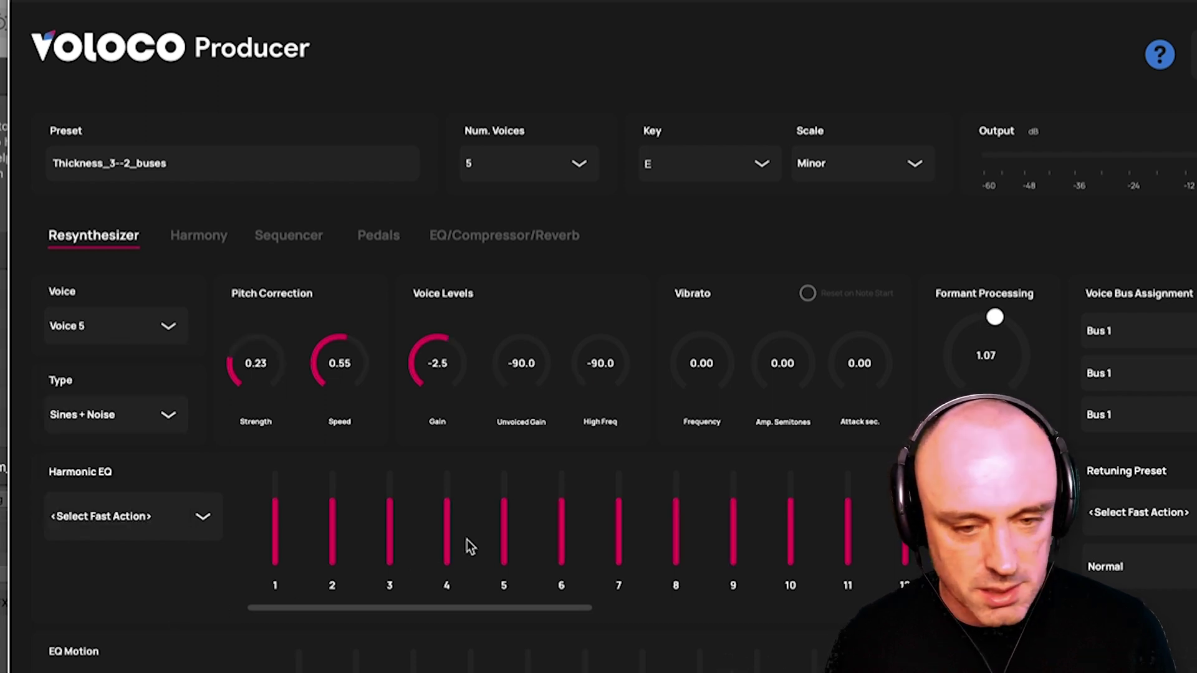
left_click(171, 518)
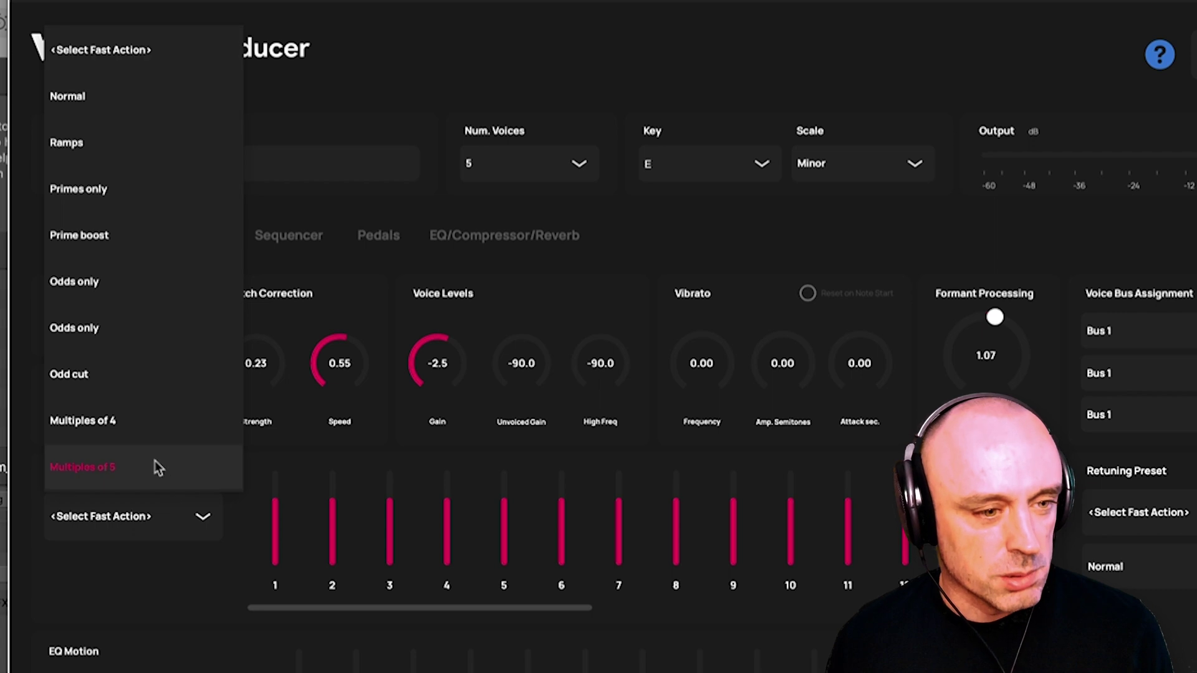
left_click(87, 386)
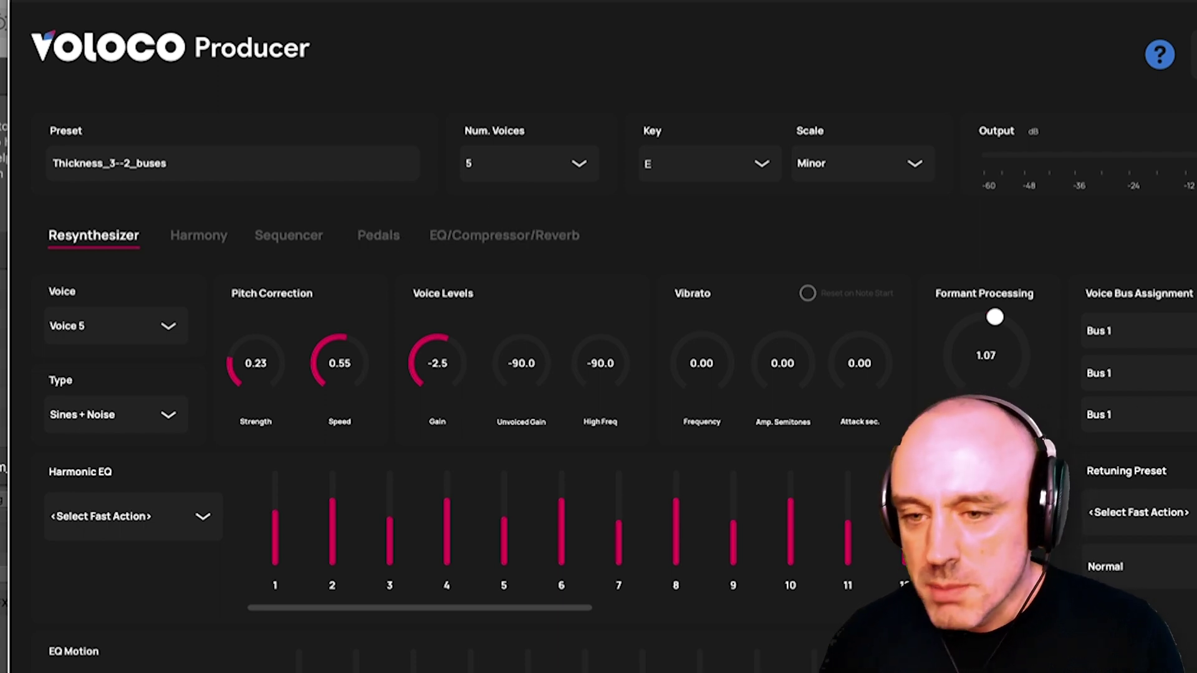
Examine the voice bus assignments, including those of the last two voices.
scroll(1135, 374, "down", 1)
mouse_move(1193, 426)
left_mouse_down()
mouse_move(1193, 381)
mouse_move(1194, 406)
left_mouse_up()
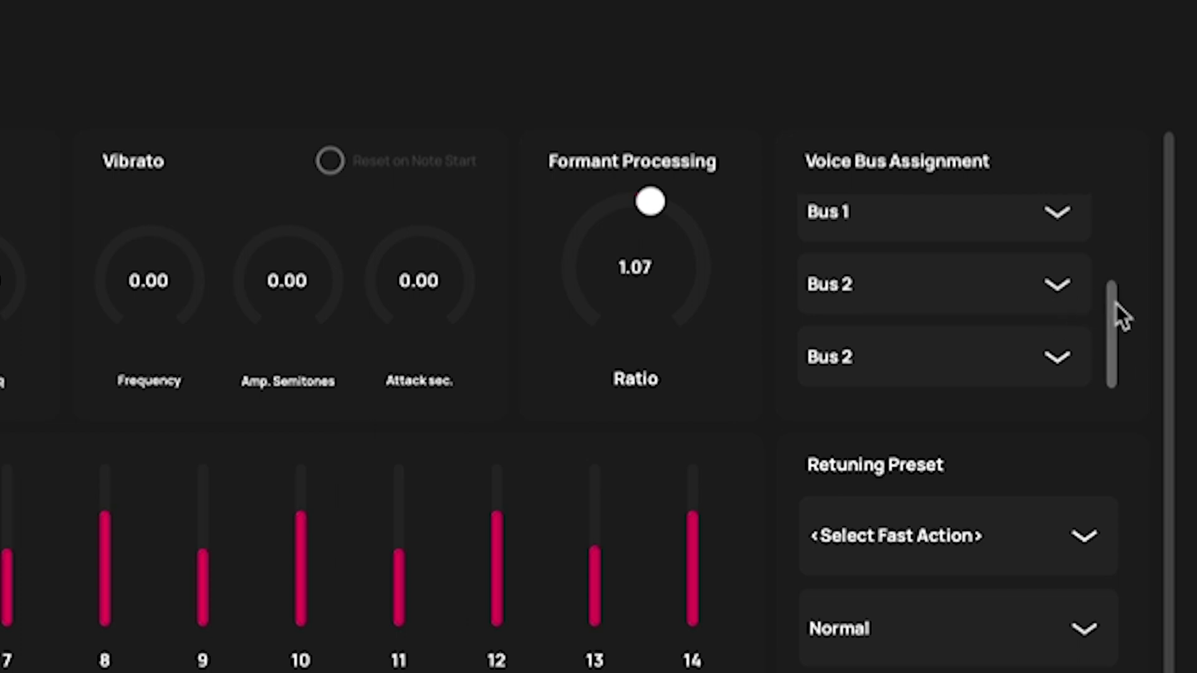
mouse_move(1118, 312)
left_mouse_down()
mouse_move(1112, 260)
mouse_move(1101, 318)
left_mouse_up()
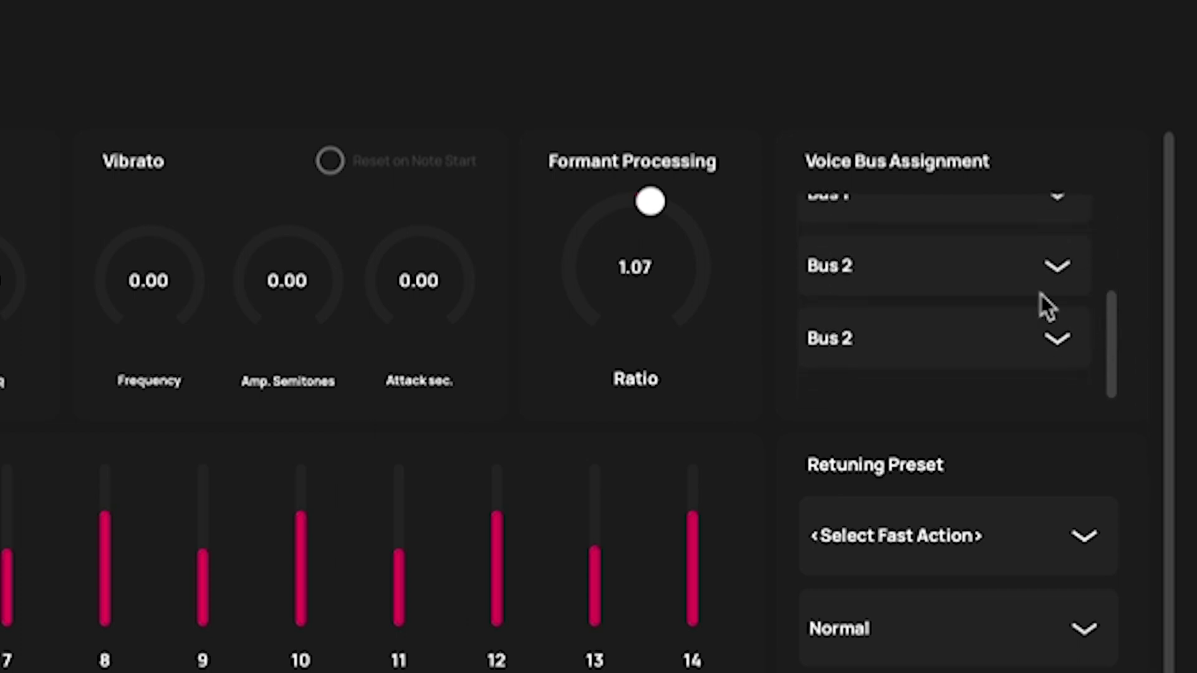
left_click(921, 266)
left_click(891, 386)
left_click_drag(1109, 332, 1095, 360)
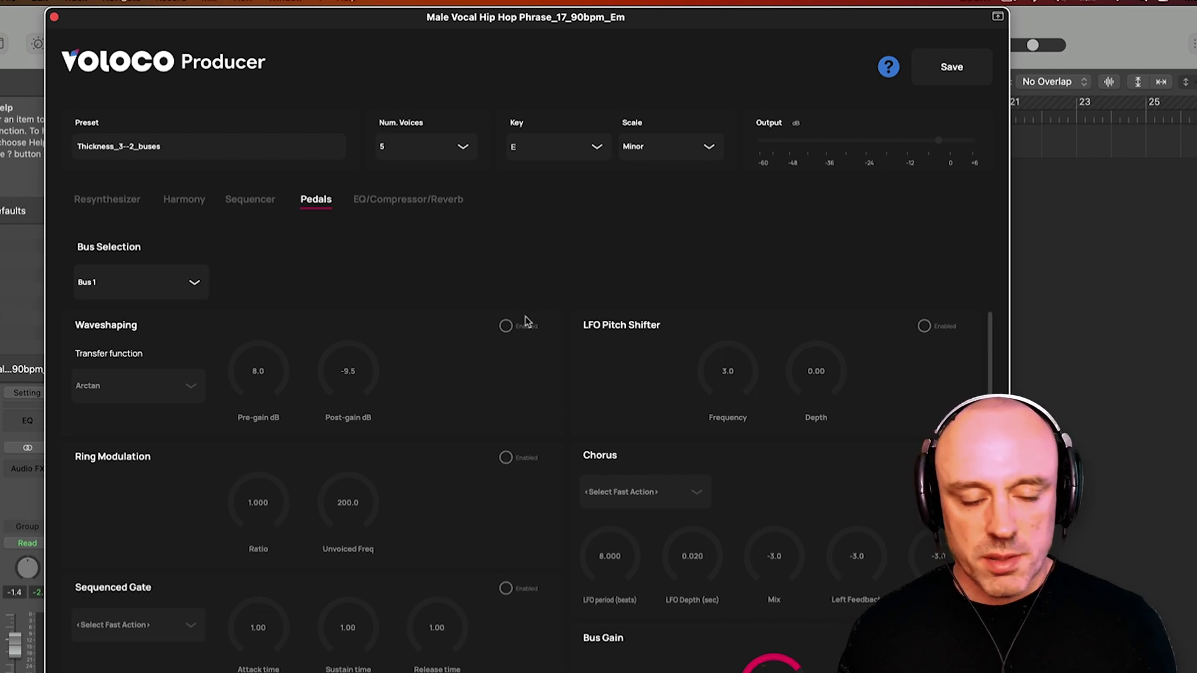
Play the vocal and switch the pedal settings to Bus 2.
key("space")
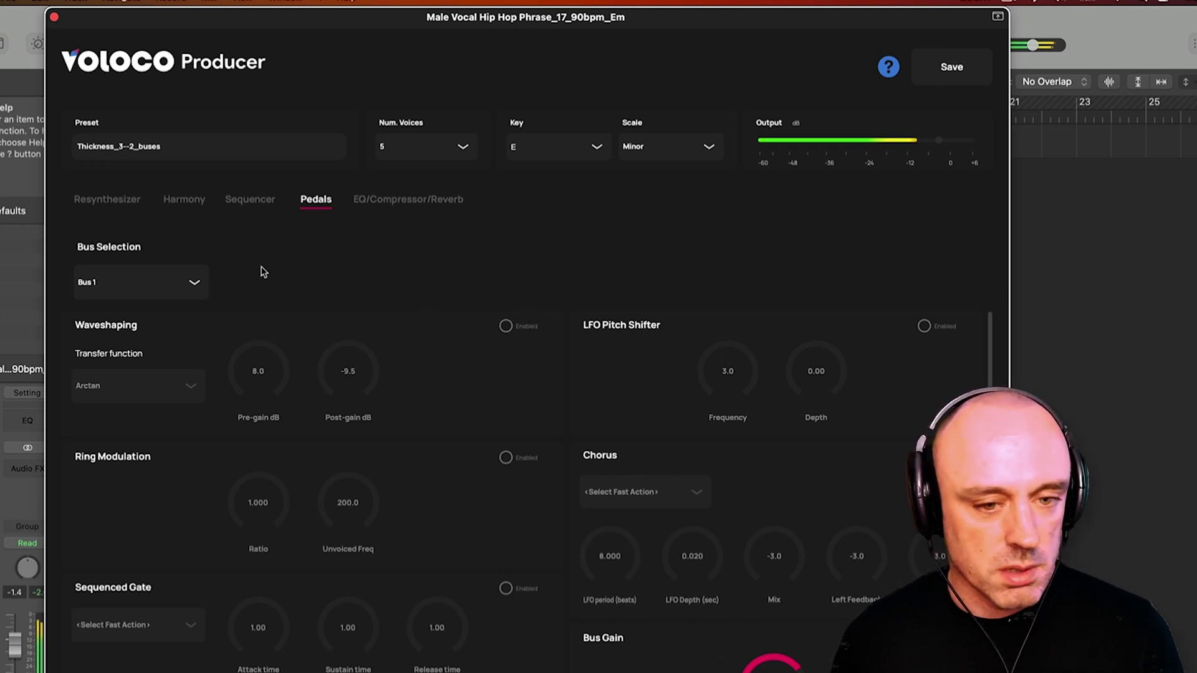
left_click(194, 284)
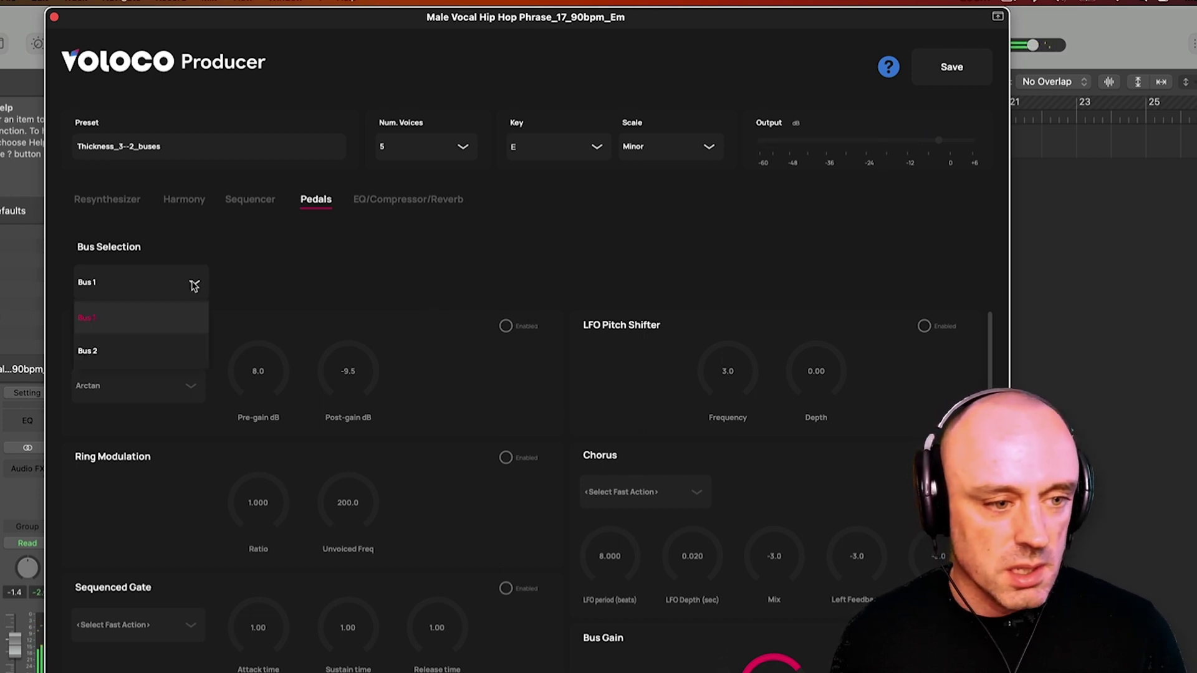
left_click(134, 351)
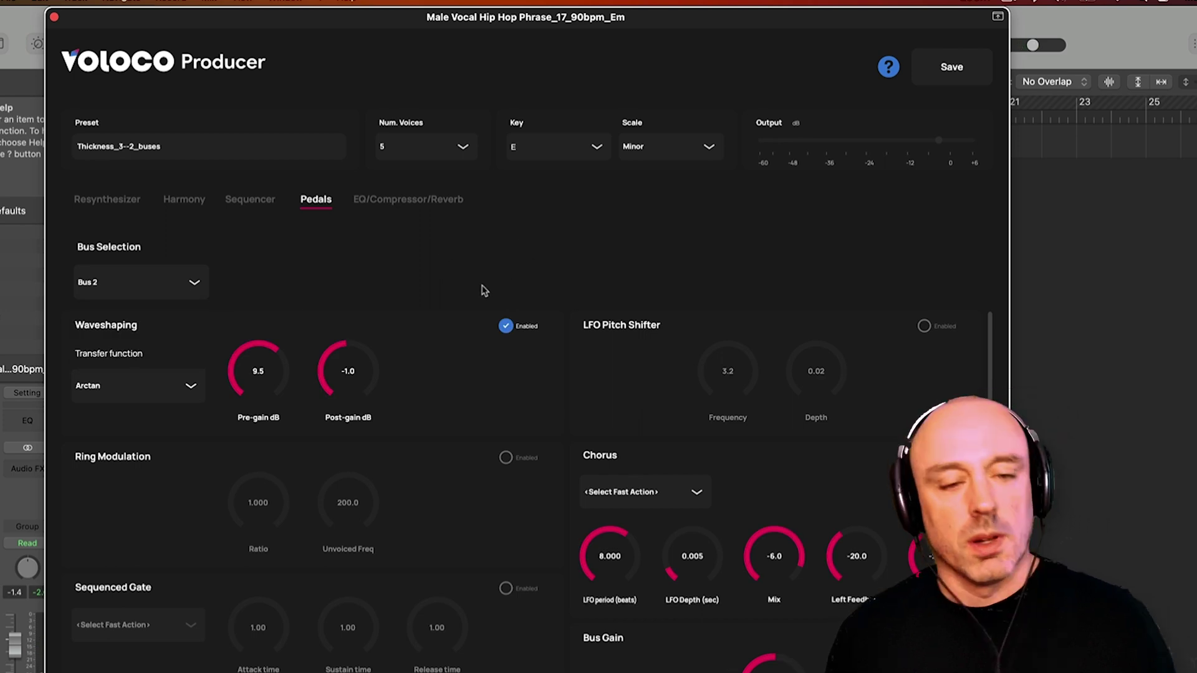
Disable the Waveshaping and Chorus pedals on Bus 2 and play the vocal without them.
left_click(508, 326)
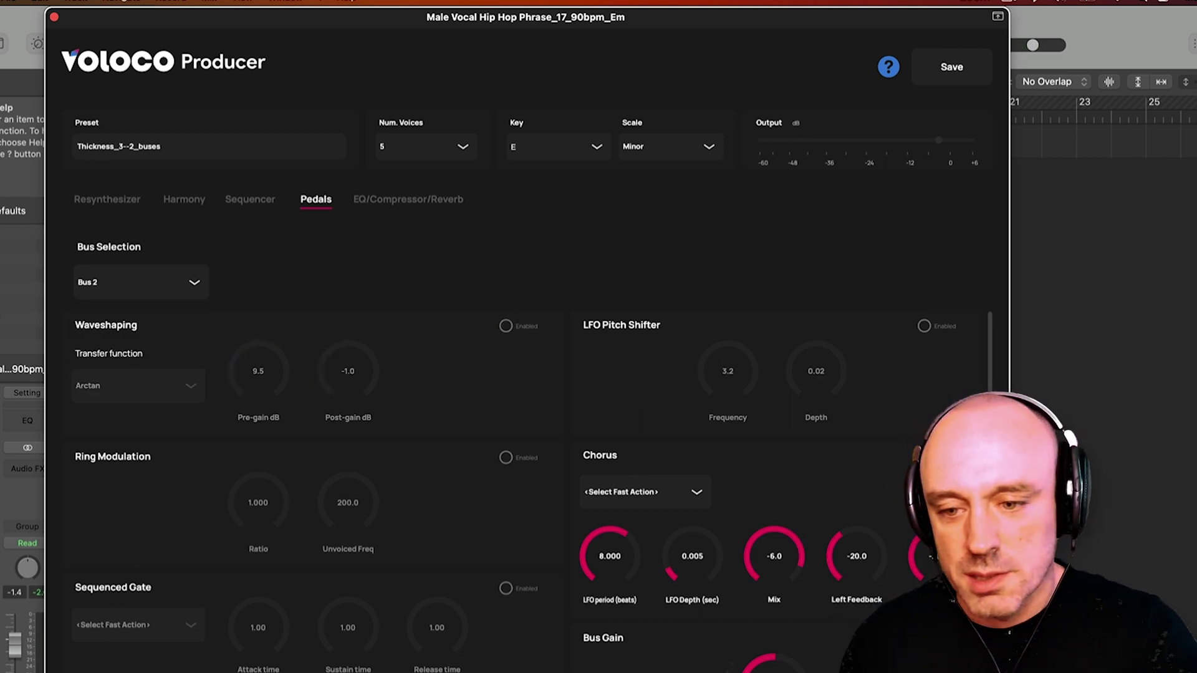
left_click(924, 456)
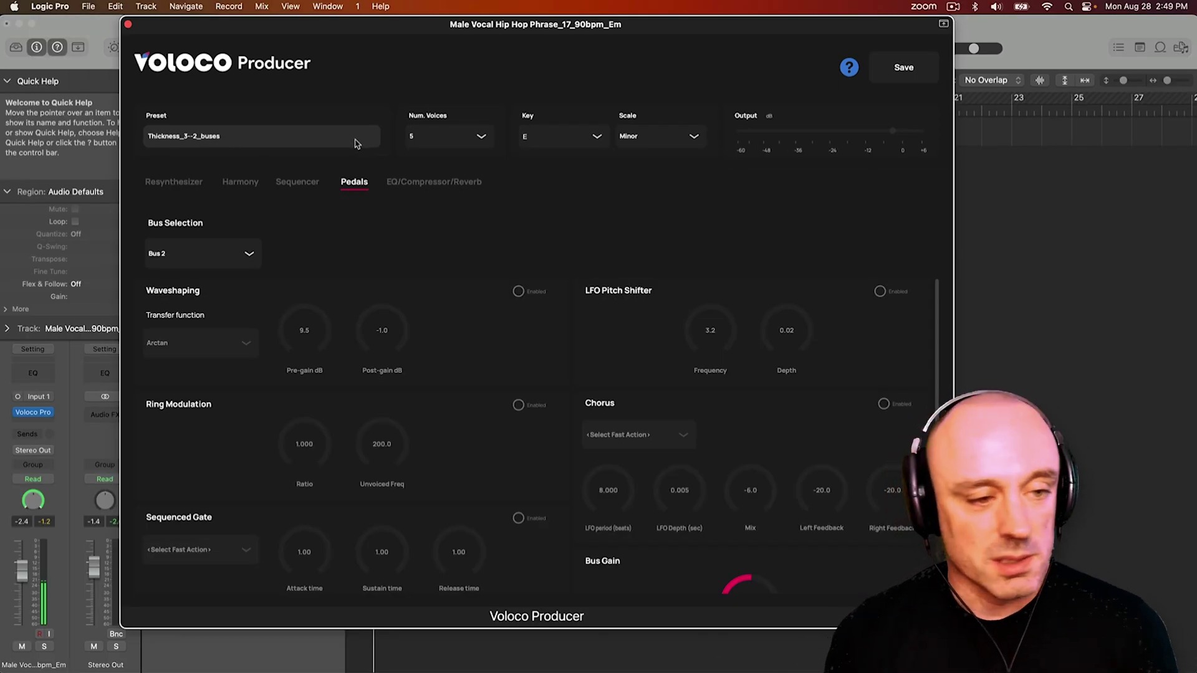
key("space")
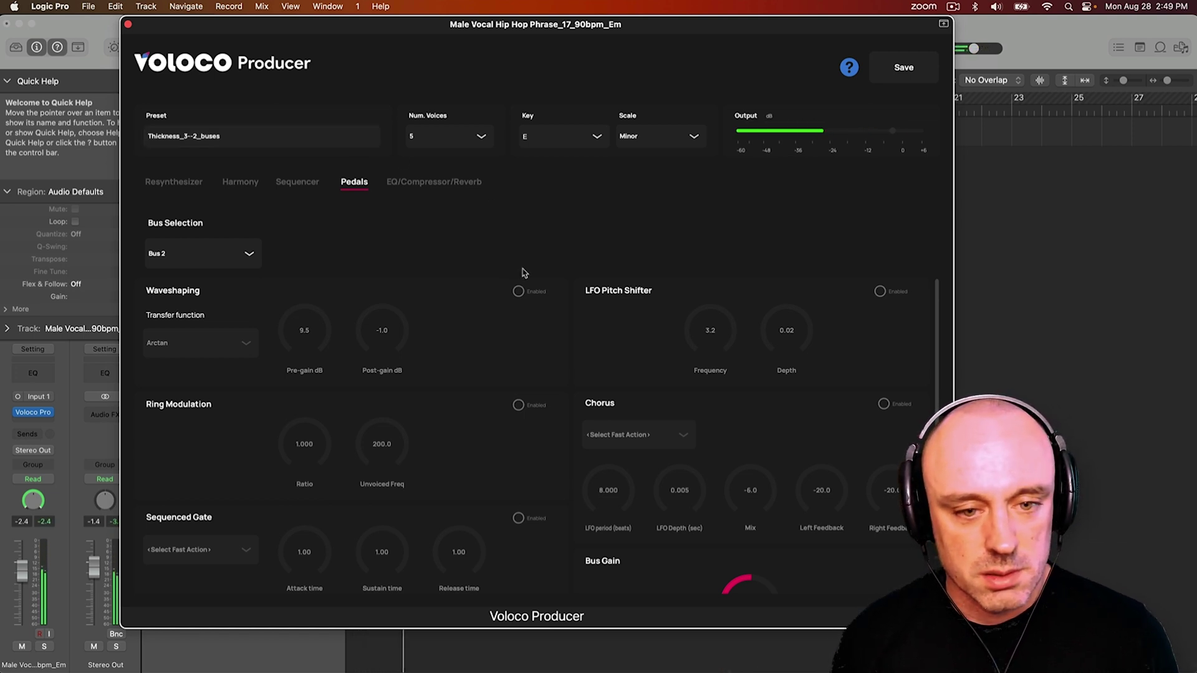
Enable Bus 2's Waveshaping with a pre-gain of 13.5 dB and a post-gain of -11.0 dB, and enable its Chorus.
left_click(518, 291)
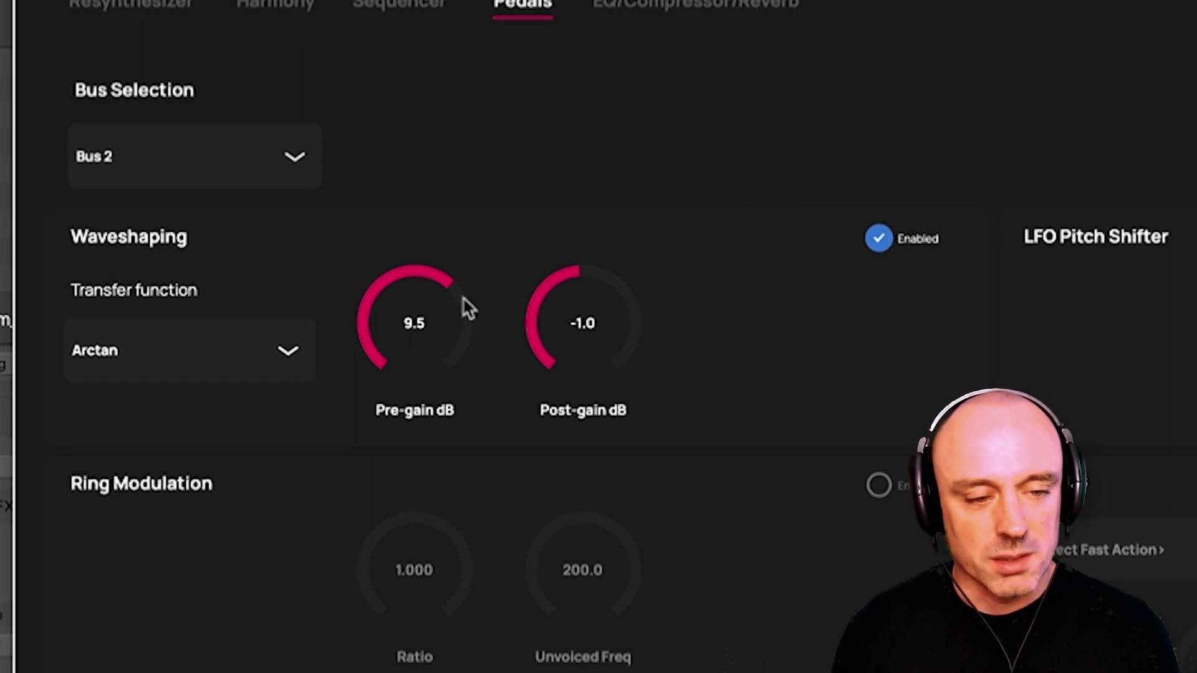
left_click_drag(446, 282, 463, 298)
left_click_drag(604, 259, 548, 292)
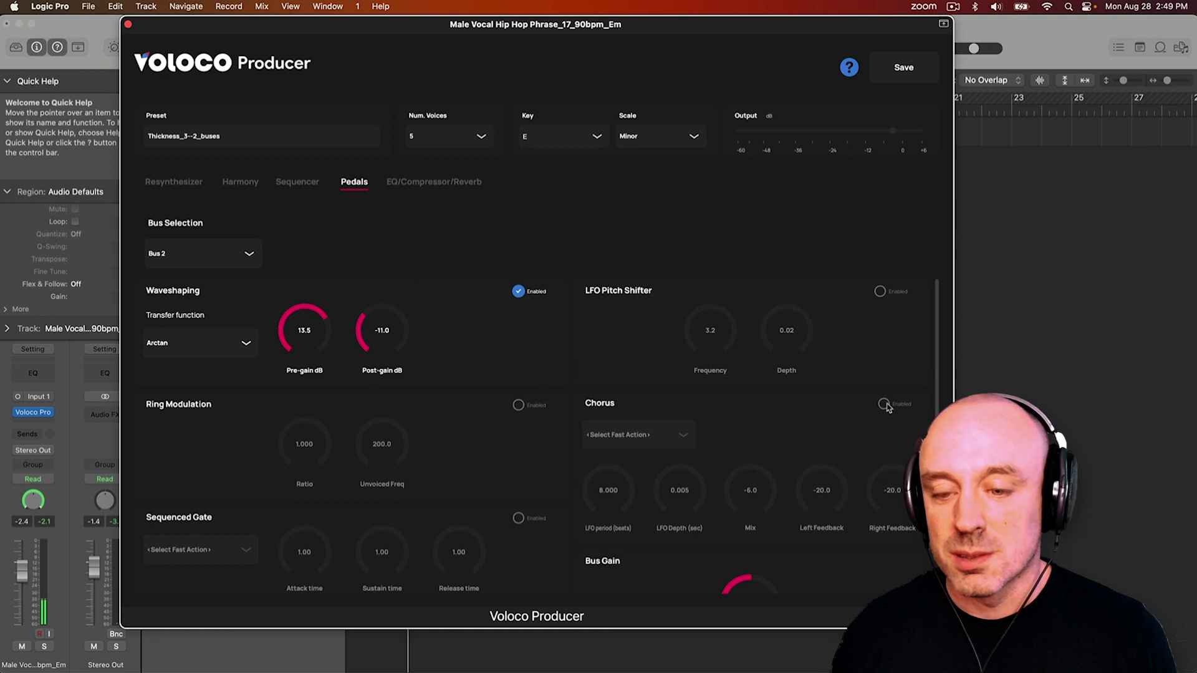
left_click(884, 405)
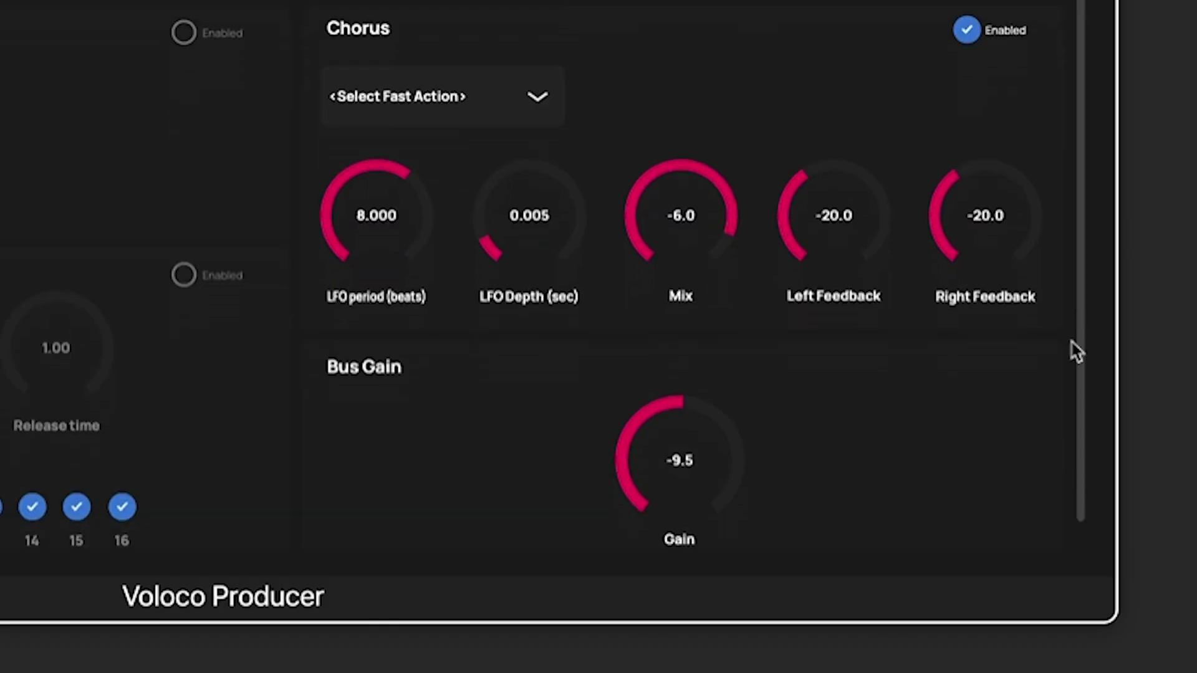
Audition the Bus 2 gain at 10.0 and -22.0, and bring it to -2.0.
scroll(1072, 358, "down", 1)
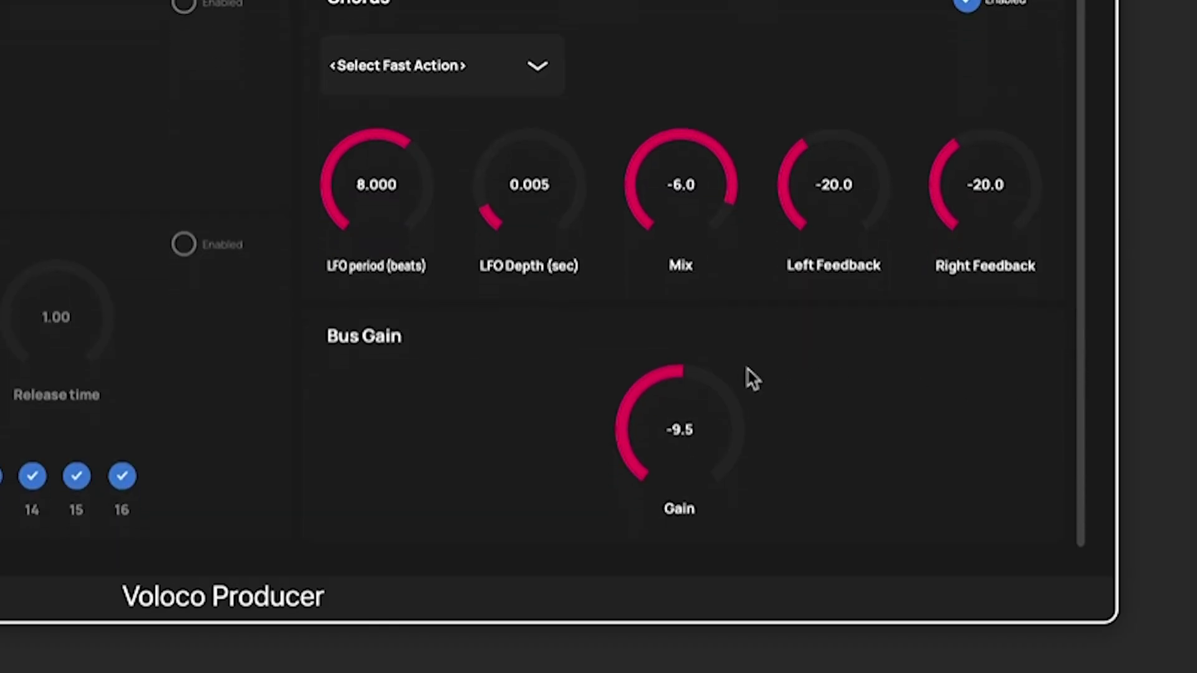
left_click_drag(685, 390, 732, 482)
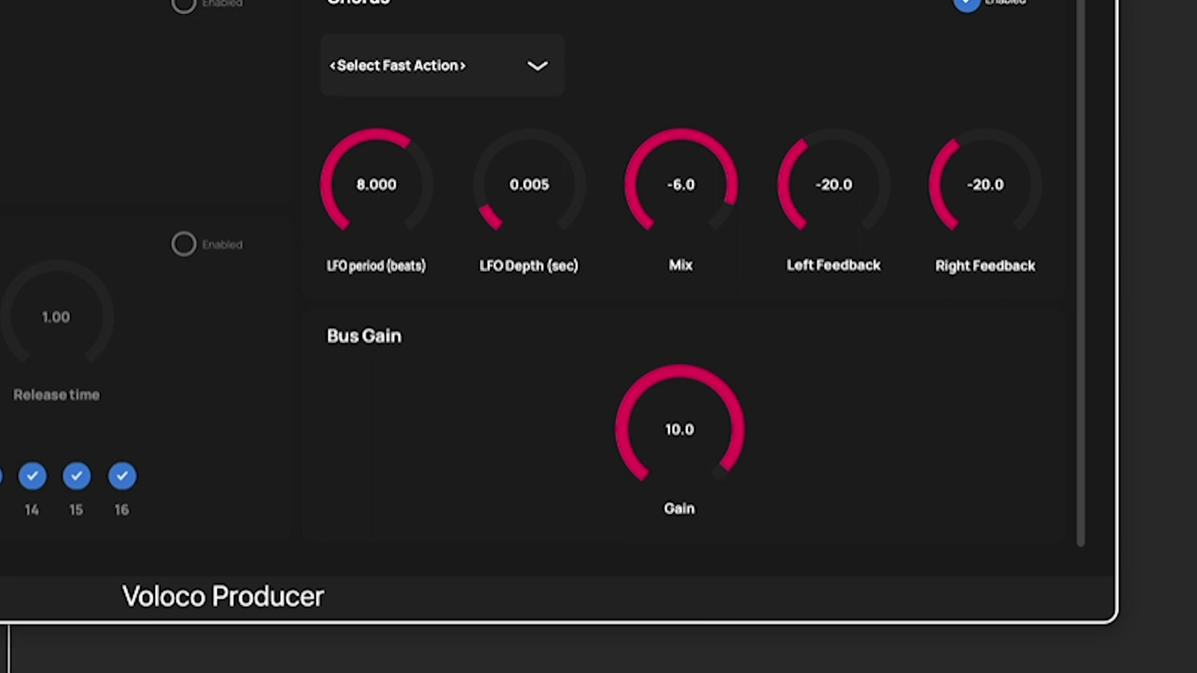
left_click_drag(727, 472, 717, 403)
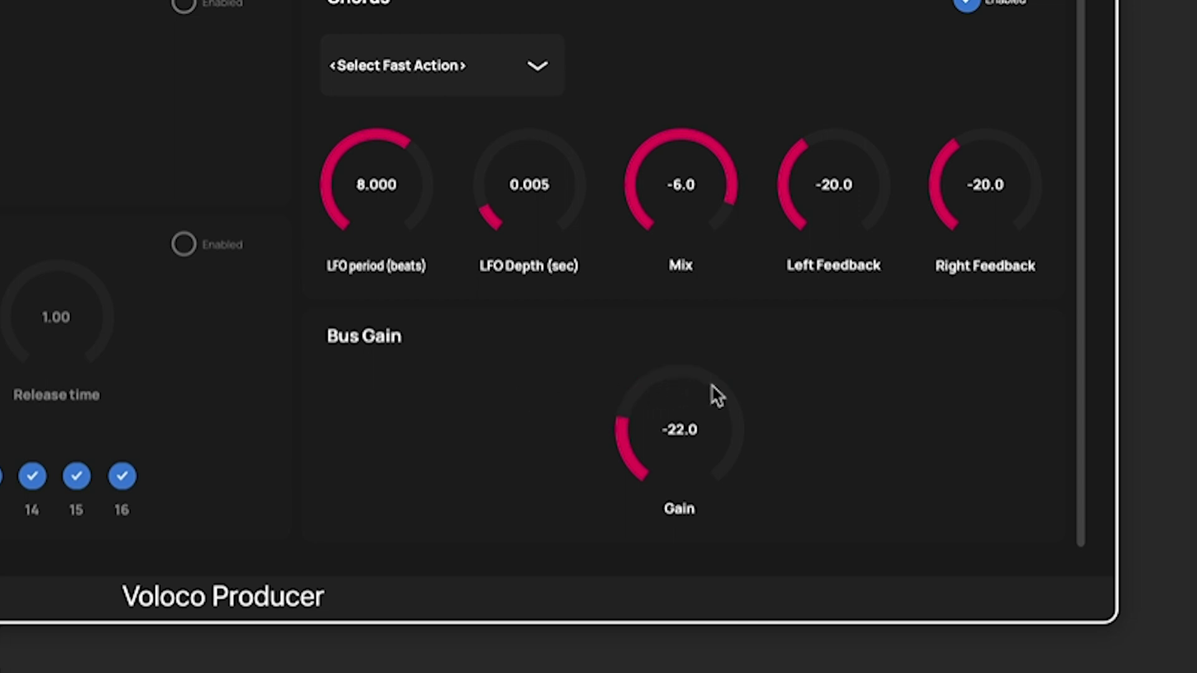
left_click_drag(716, 396, 723, 391)
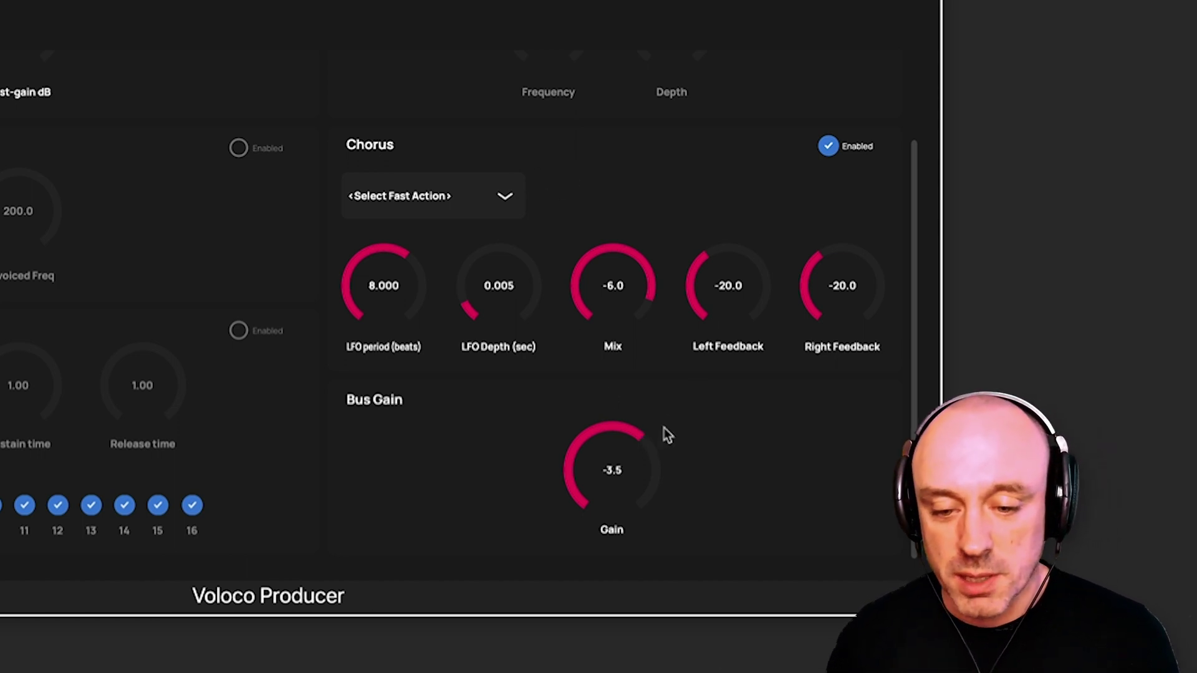
Apply the Eighth note wobble fast action to the Bus 2 Chorus.
left_click(460, 199)
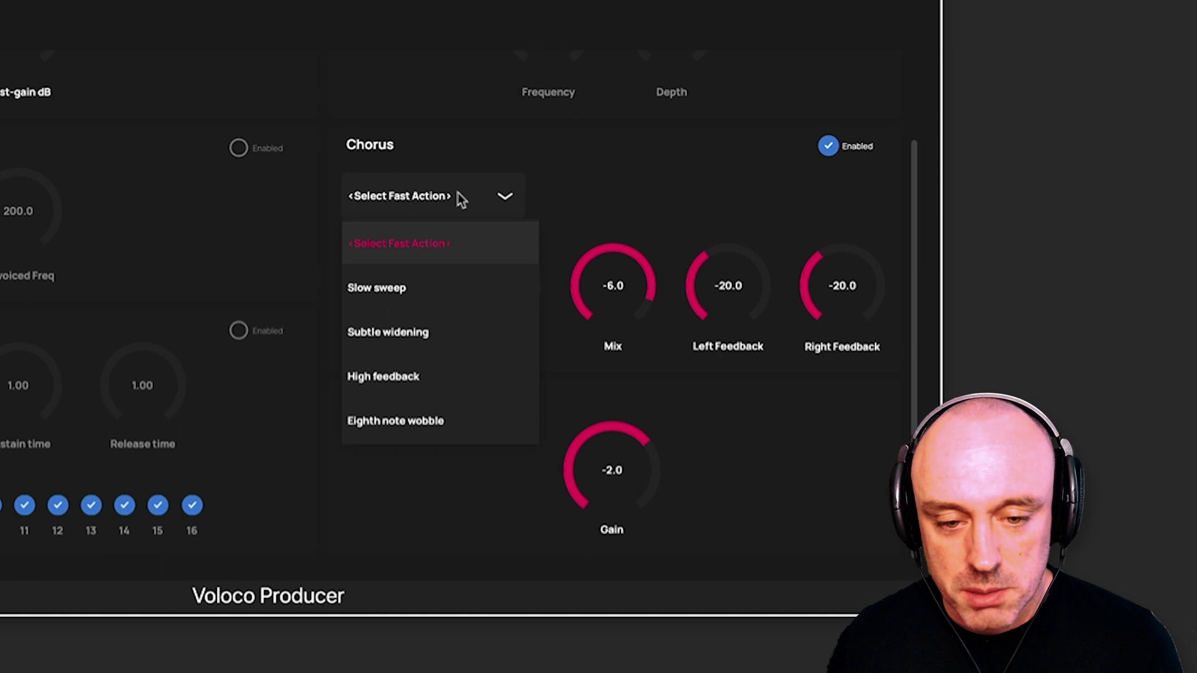
left_click(651, 182)
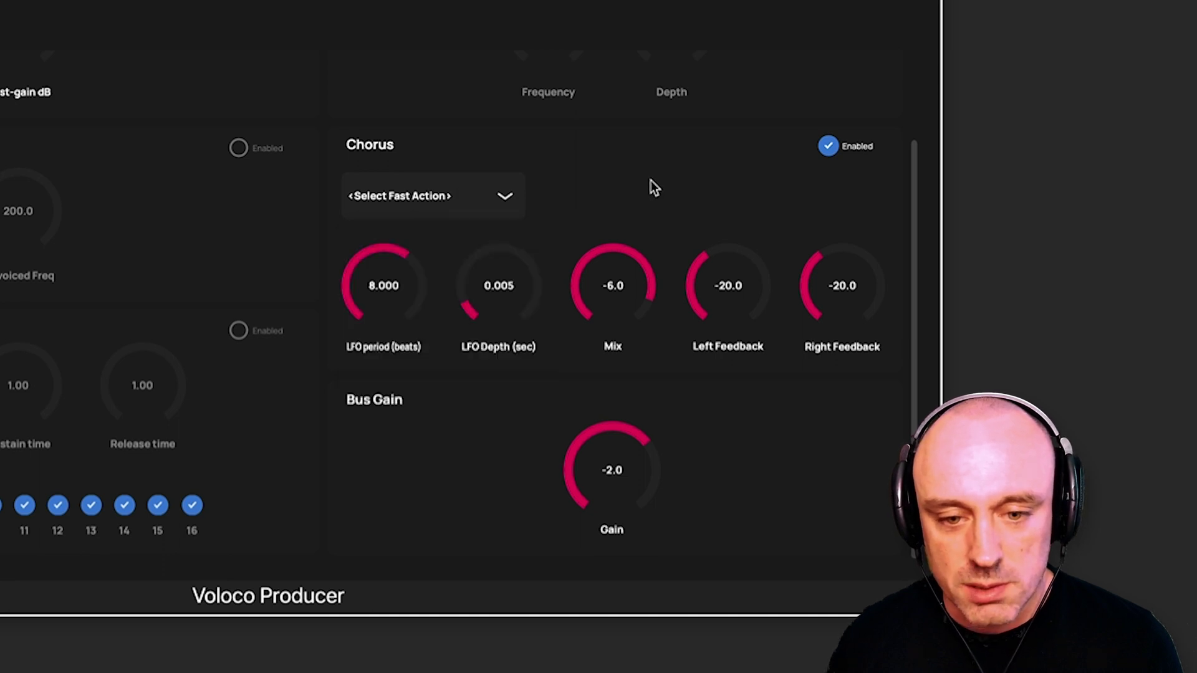
left_click(424, 194)
left_click(410, 418)
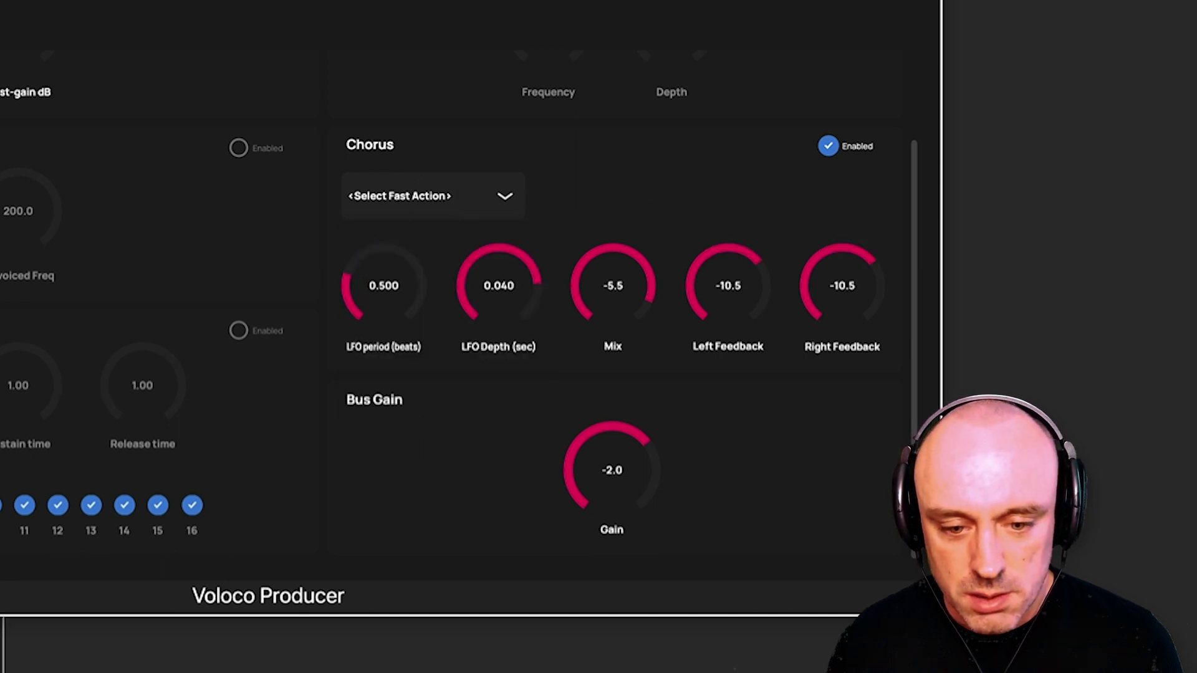
Set the Bus 2 gain to -3.5 and apply the Subtle widening fast action to its Chorus.
mouse_move(646, 455)
left_mouse_down()
mouse_move(659, 493)
mouse_move(639, 449)
left_mouse_up()
left_click(428, 196)
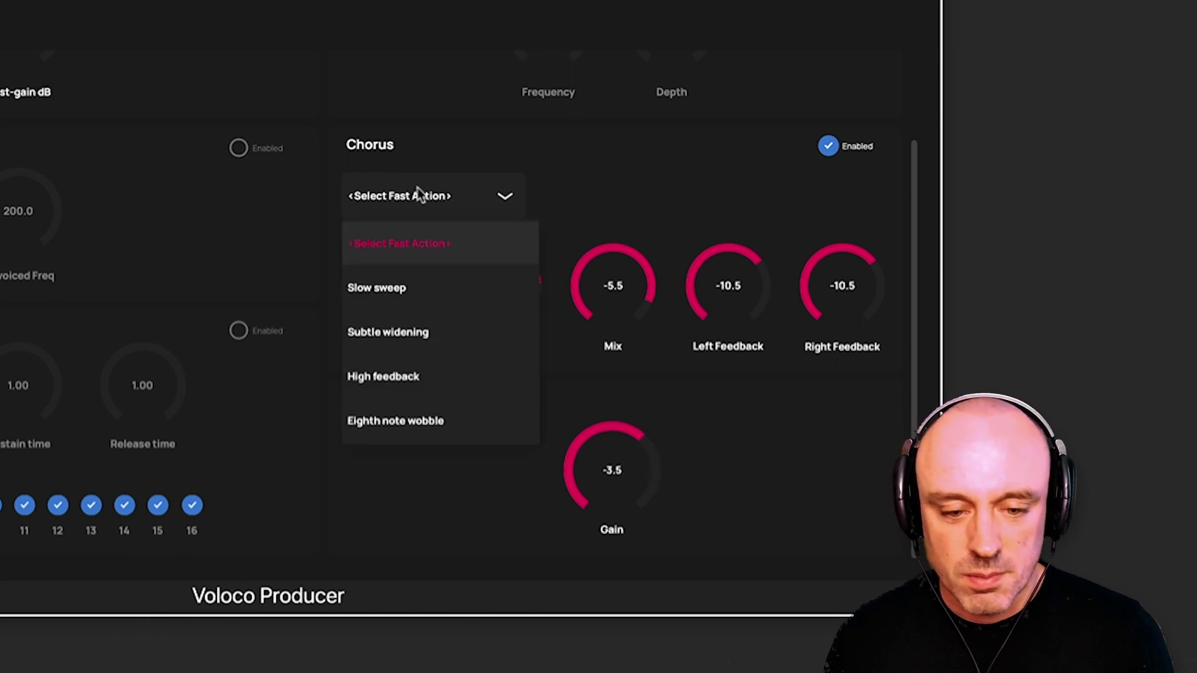
left_click(411, 327)
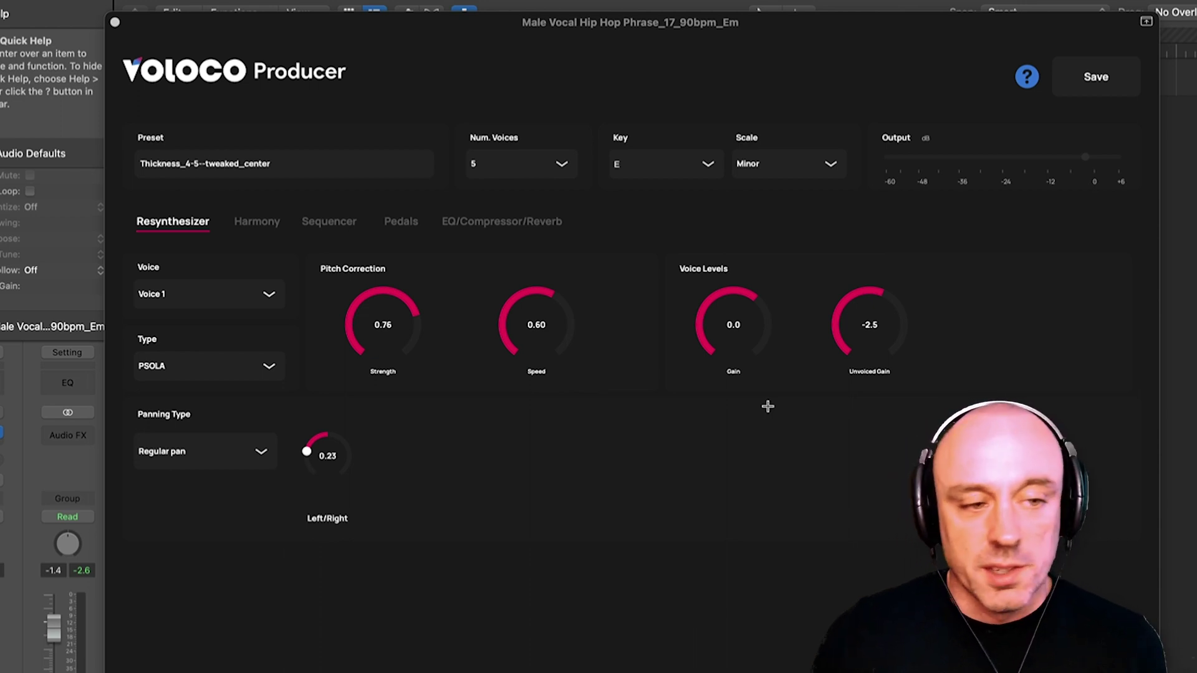
Play the vocal and set the number of voices to 6.
key("space")
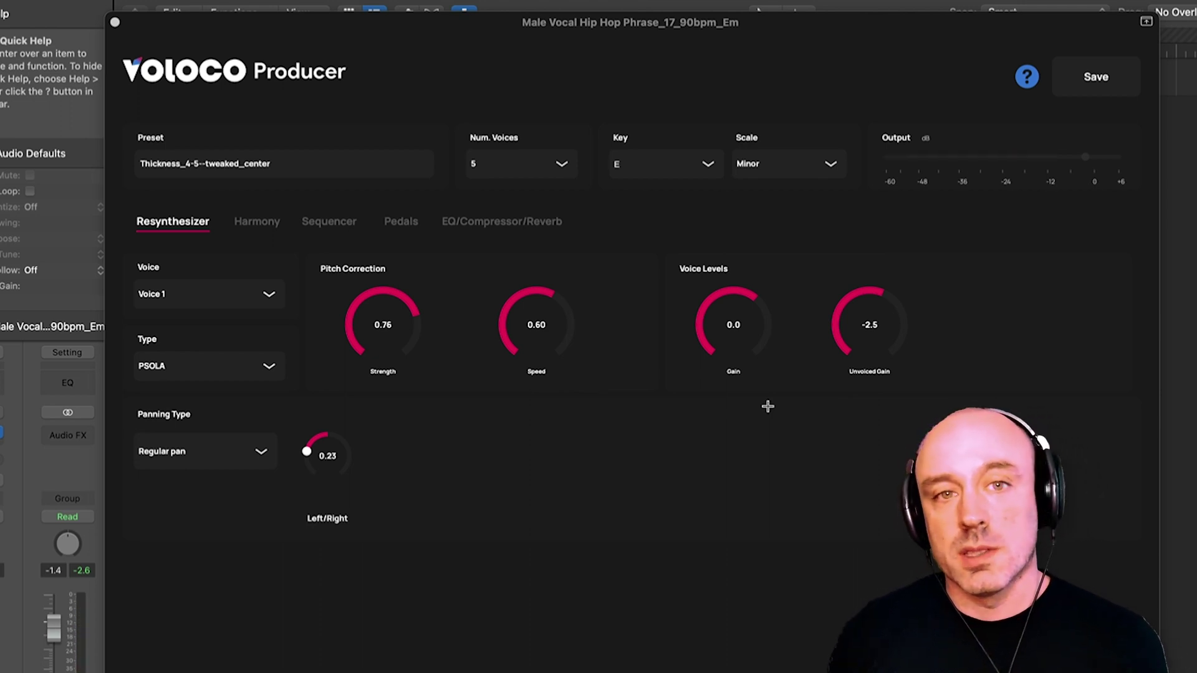
left_click(530, 164)
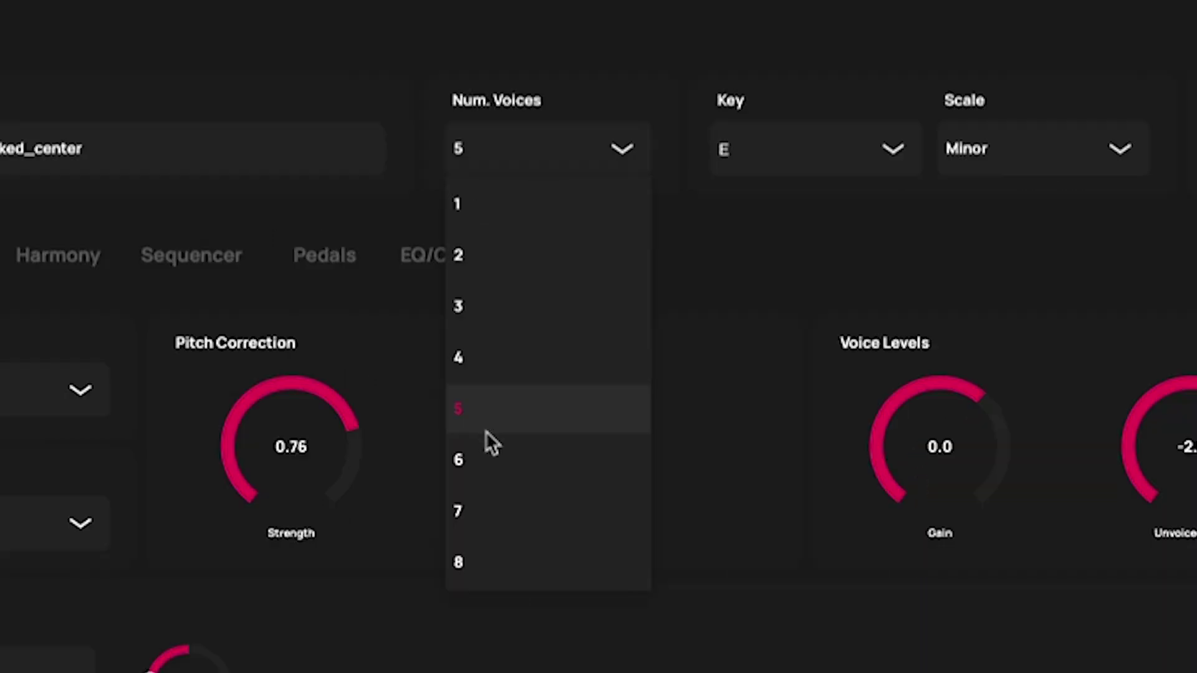
left_click(487, 453)
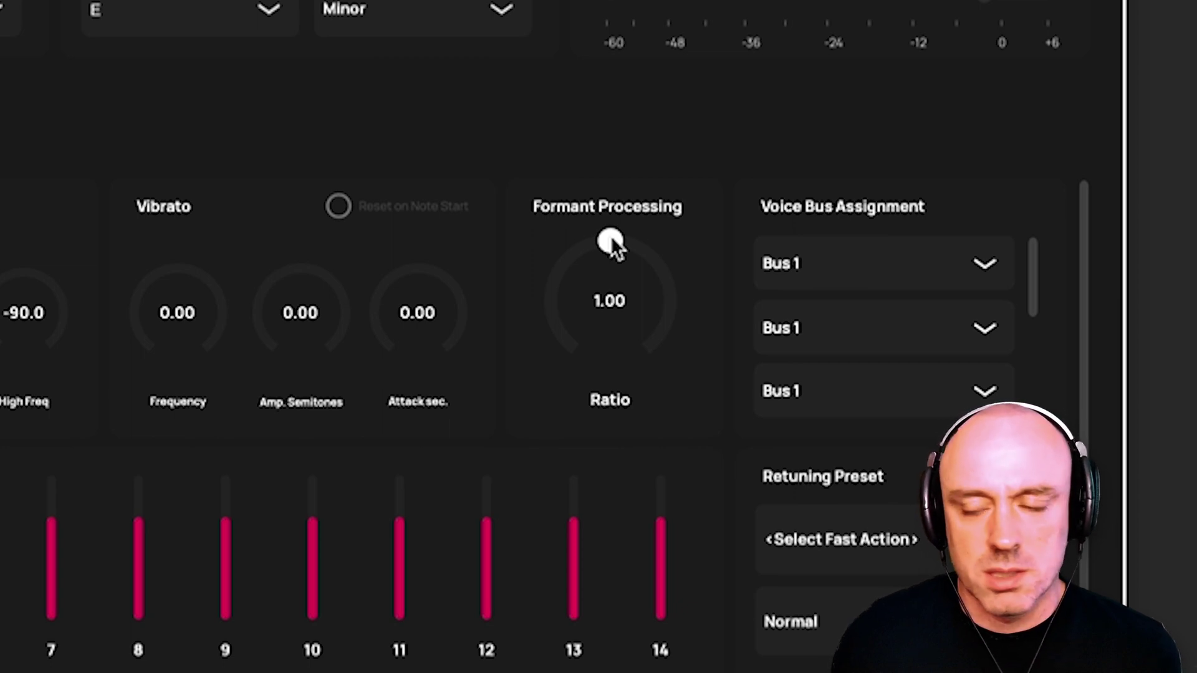
Set Voice 6's formant ratio to 1.03 and apply the Odd cut fast action to its harmonic EQ.
left_click_drag(612, 240, 617, 240)
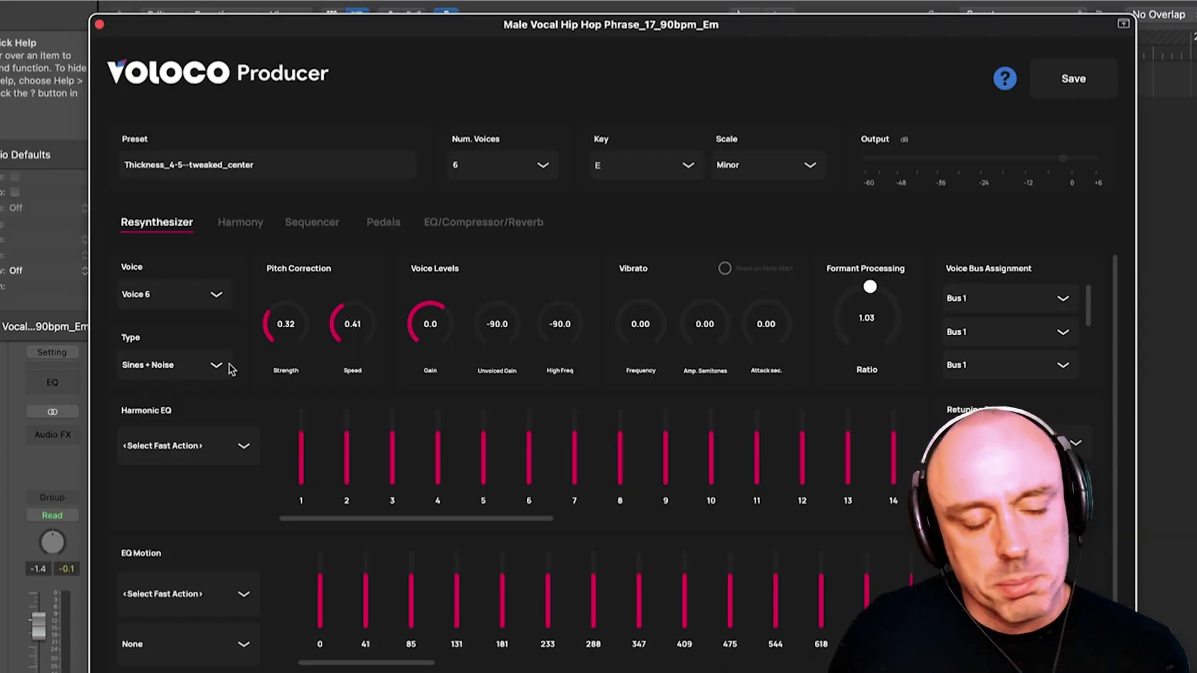
left_click(203, 449)
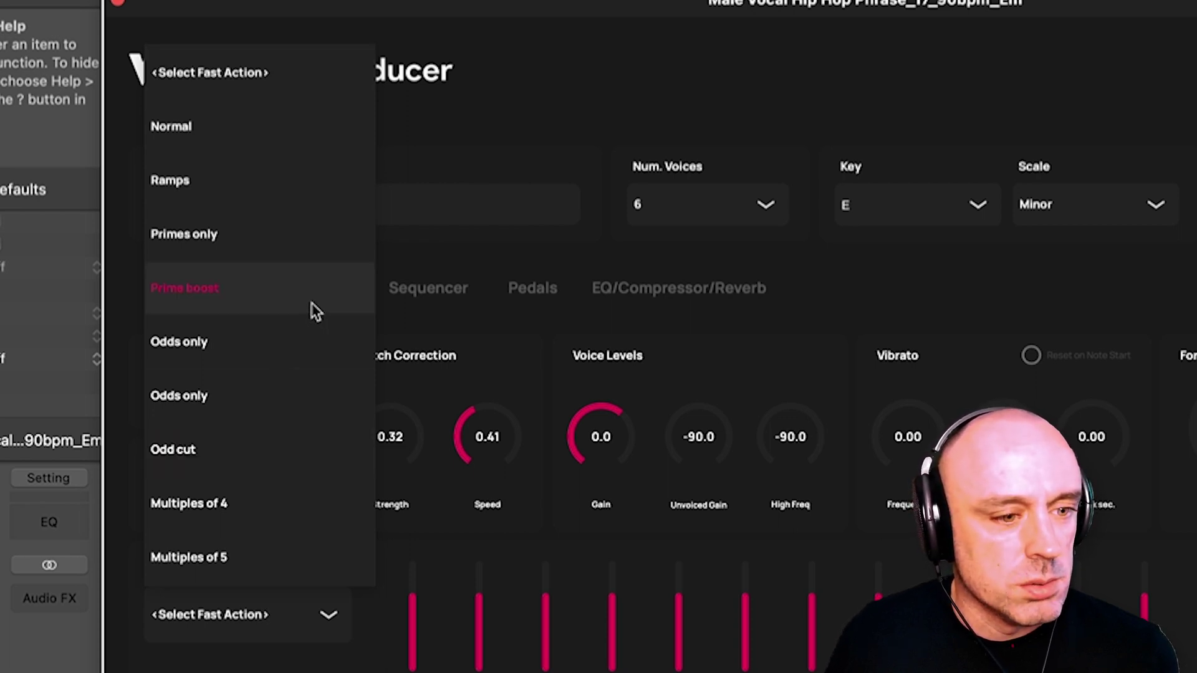
left_click(216, 455)
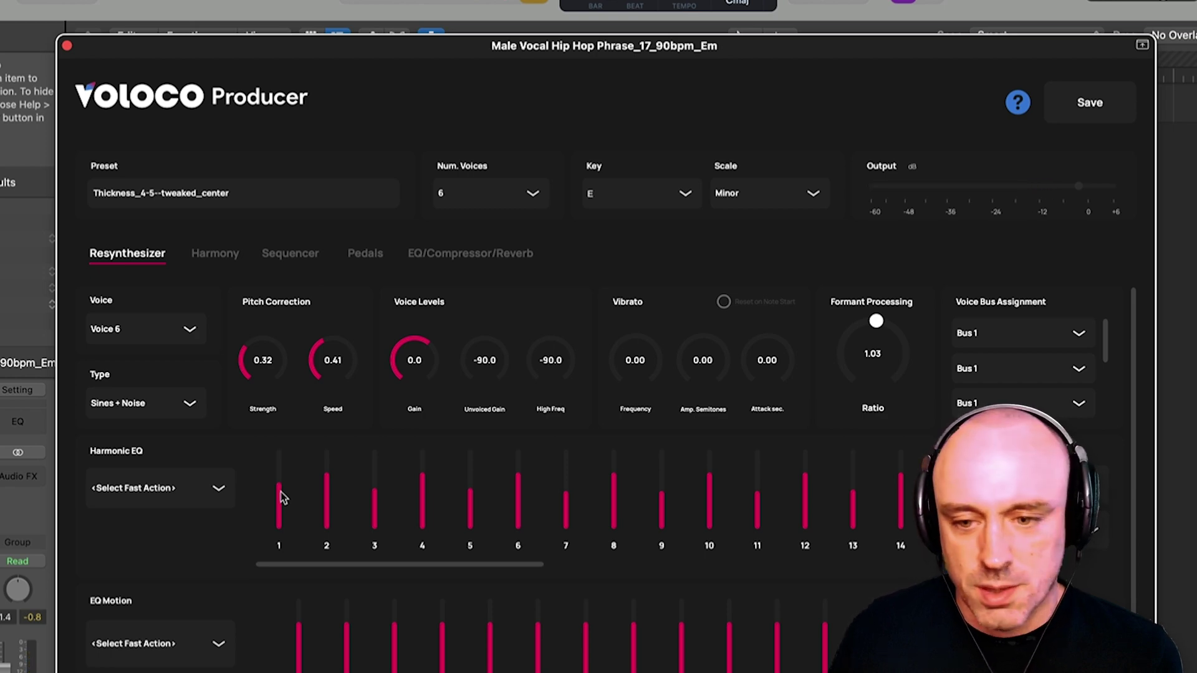
Try the Stretch retuning preset on Voice 6, auditioning stretch ratios of 1.01, 1.10 and 1.16.
left_click(1021, 487)
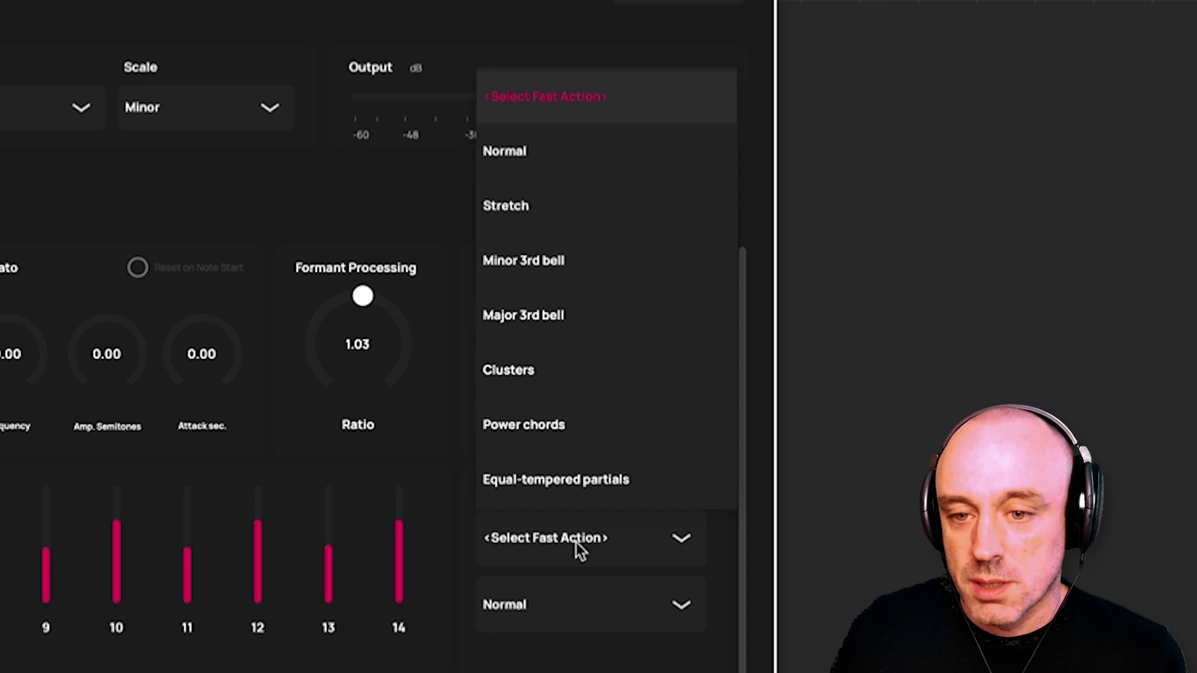
left_click(553, 201)
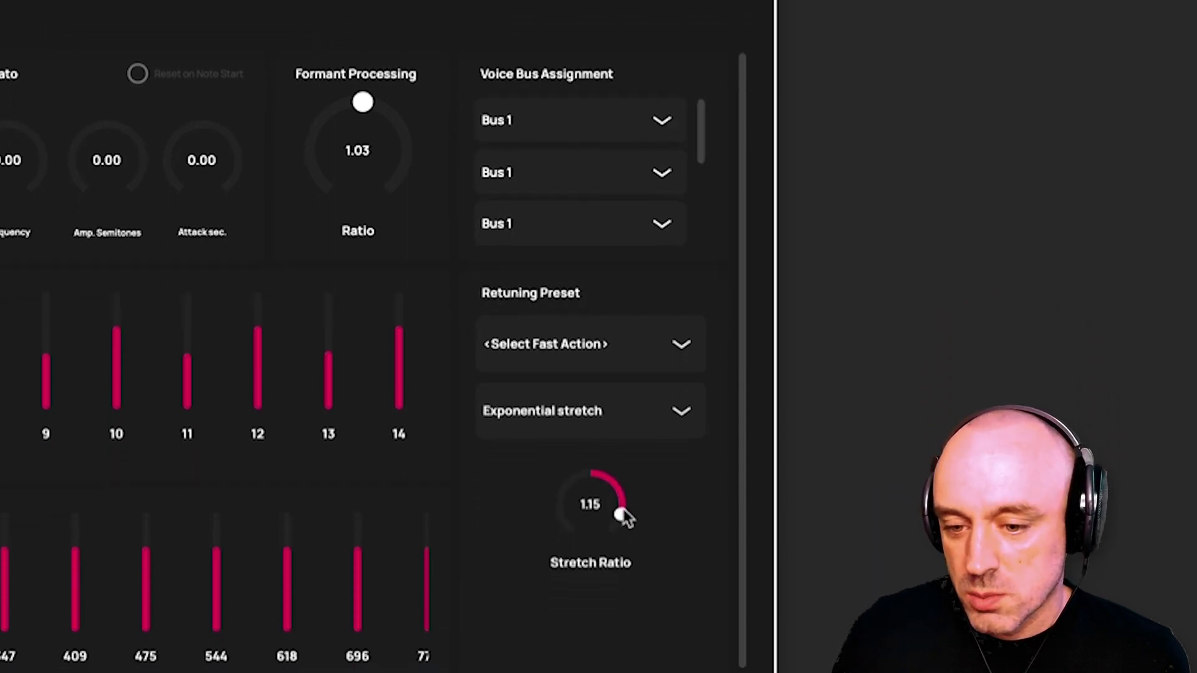
left_click_drag(621, 635, 589, 609)
left_click_drag(587, 480, 595, 478)
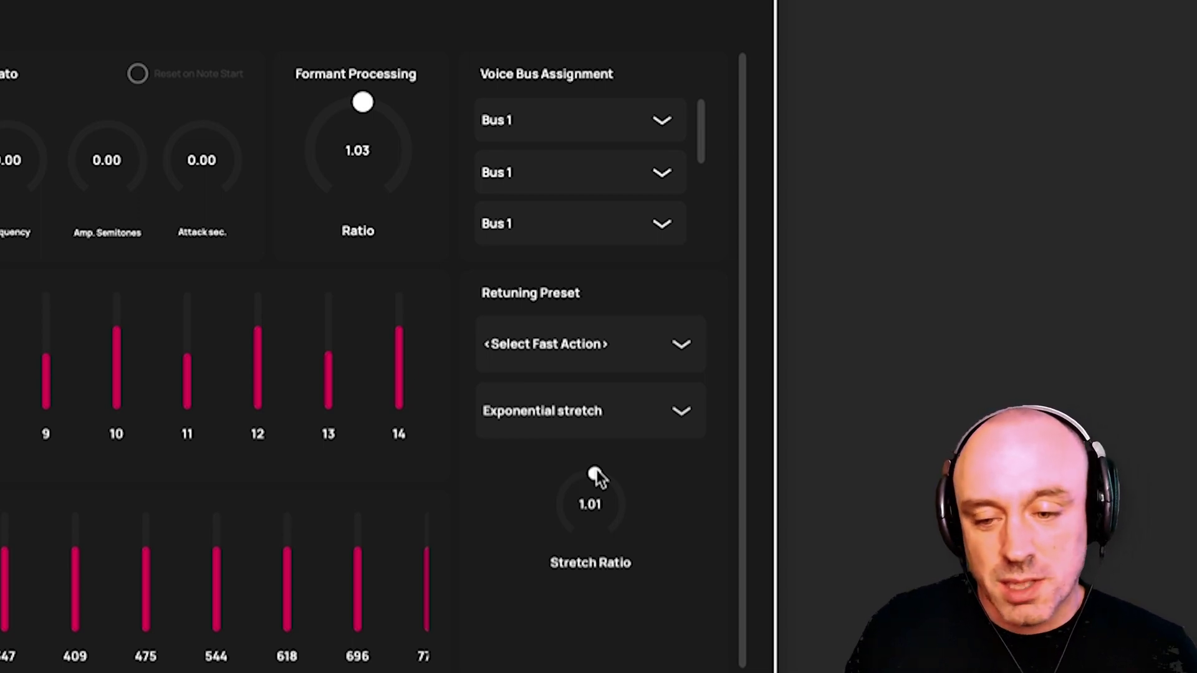
left_click_drag(595, 472, 626, 499)
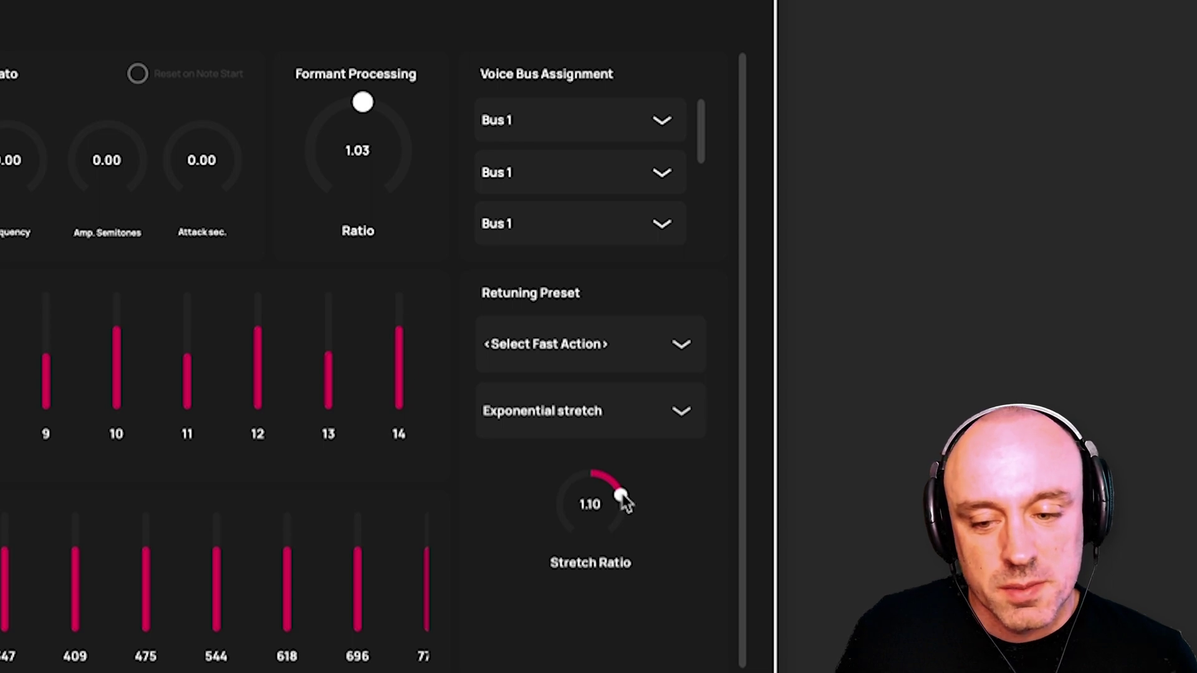
left_click_drag(623, 501, 626, 525)
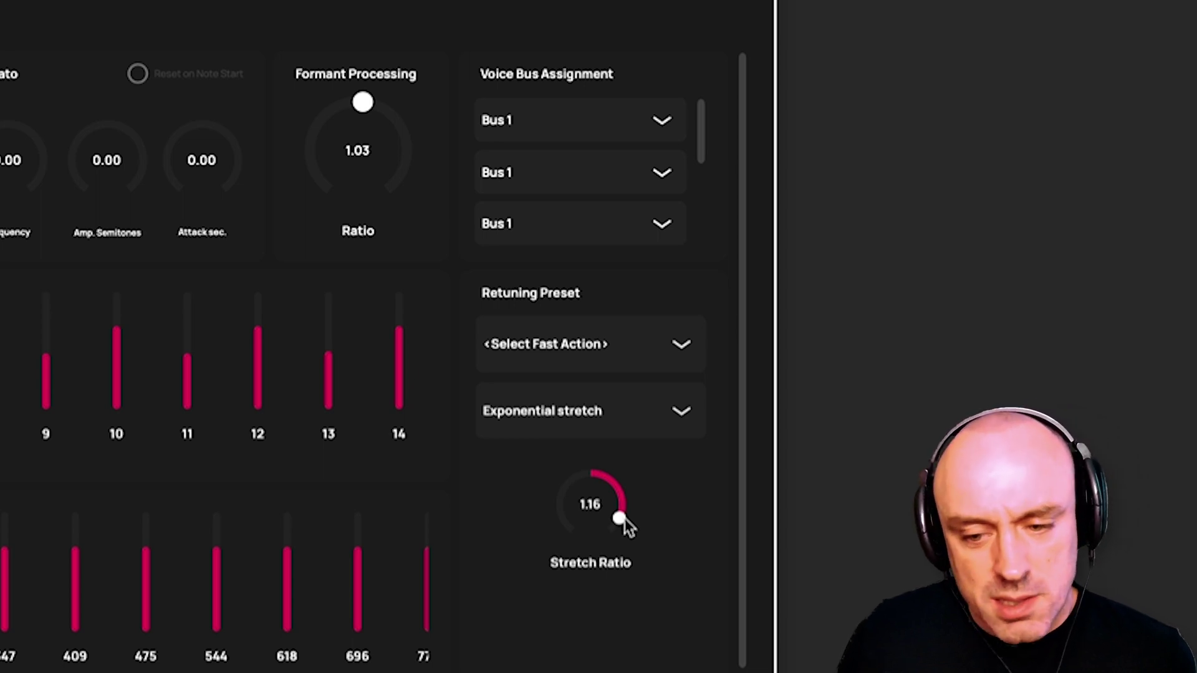
left_click_drag(624, 518, 596, 479)
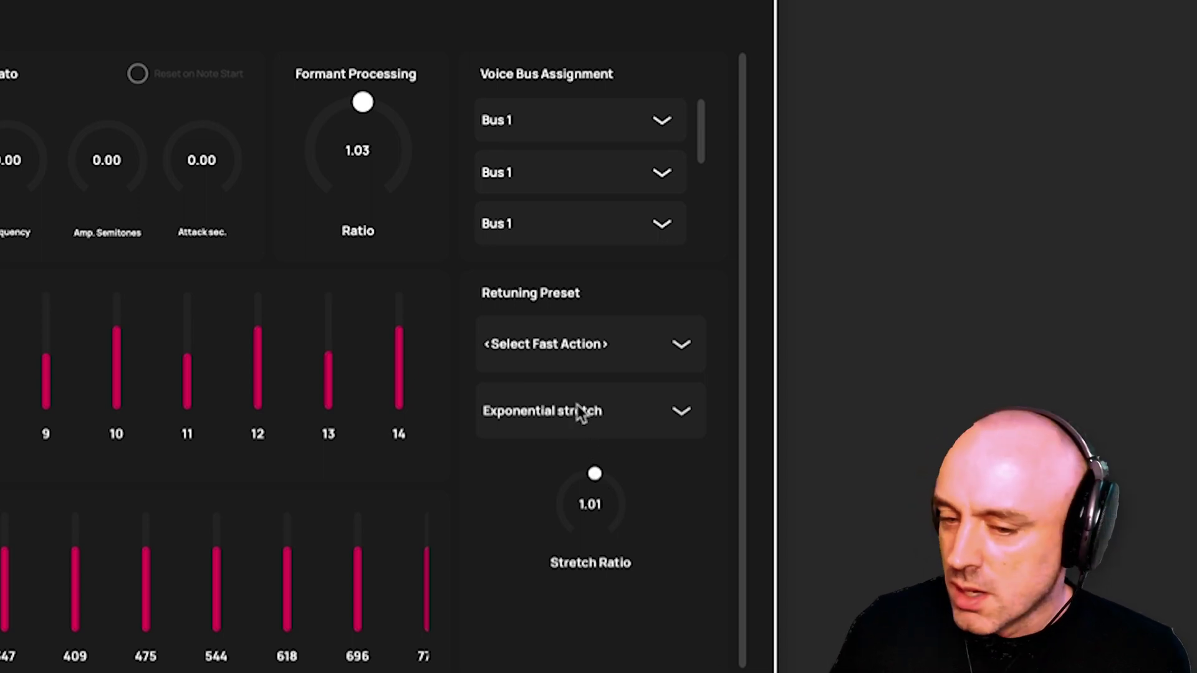
Apply the Power chords retuning preset to Voice 6 and lower harmonics 1 to 3 in its harmonic EQ.
left_click(562, 342)
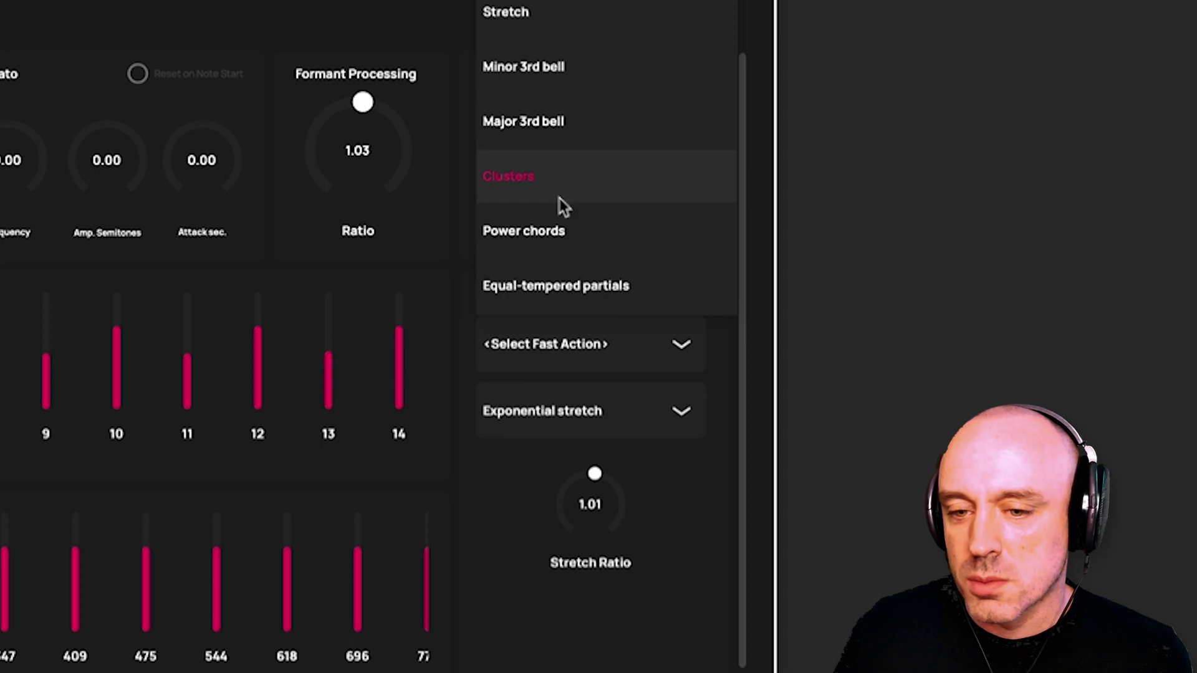
left_click(557, 229)
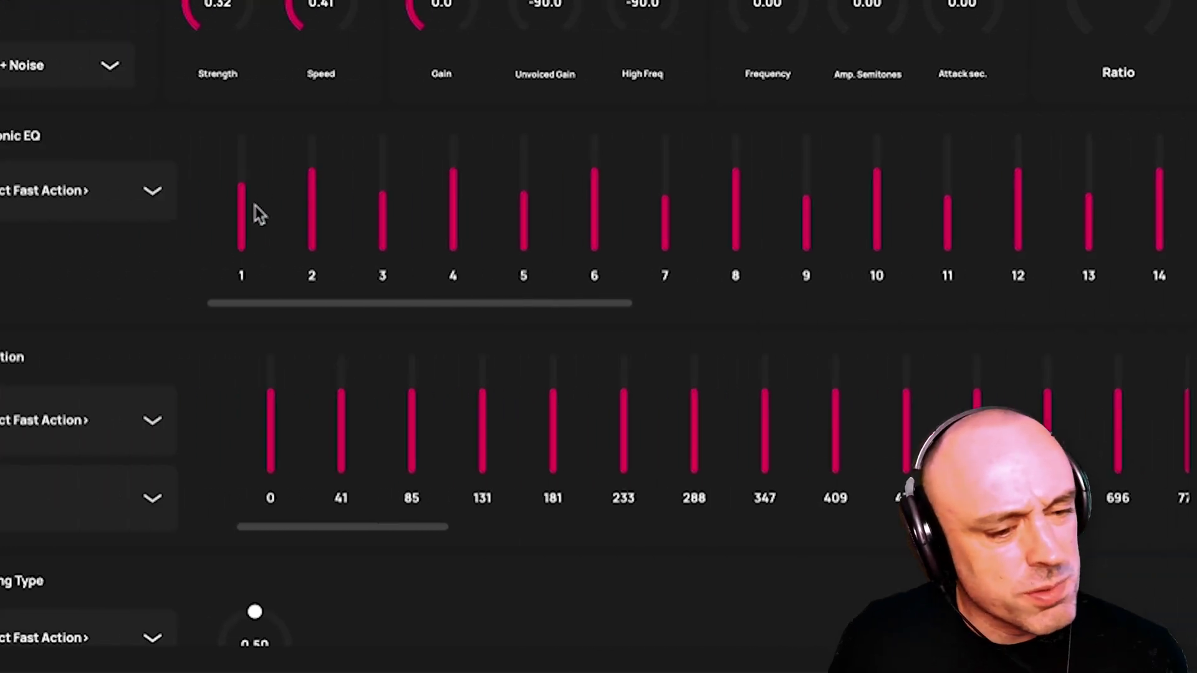
mouse_move(391, 192)
left_mouse_down()
mouse_move(392, 208)
mouse_move(309, 241)
mouse_move(321, 228)
mouse_move(393, 208)
mouse_move(393, 219)
left_mouse_up()
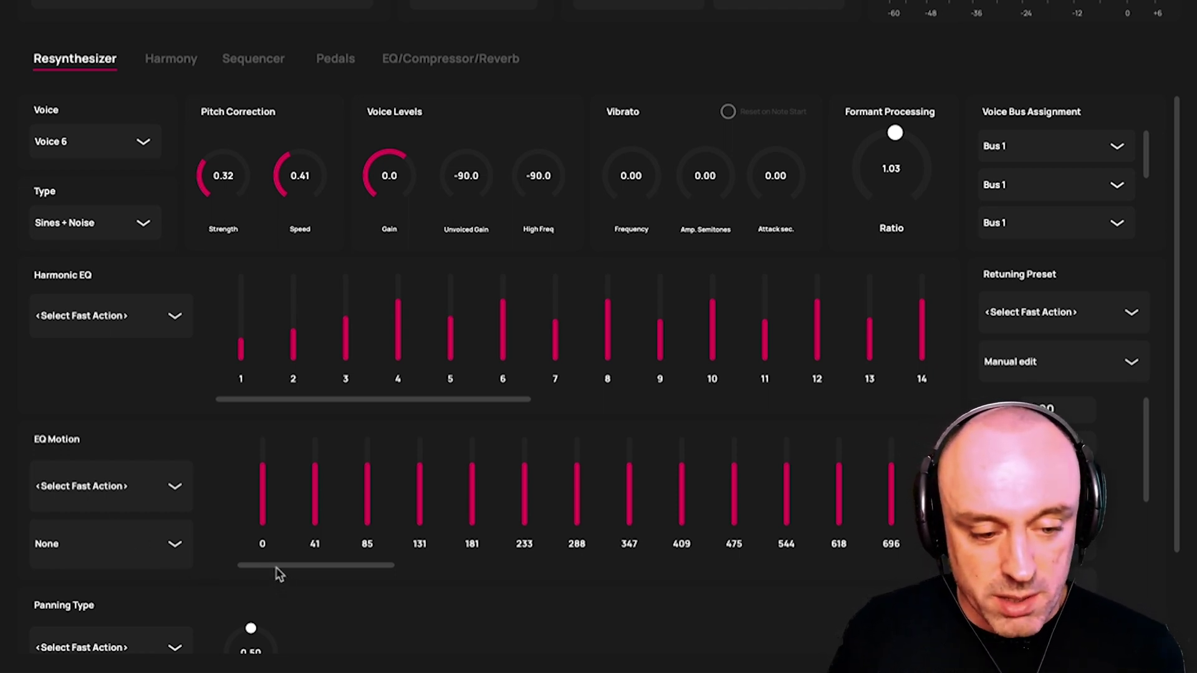
left_click_drag(278, 566, 206, 530)
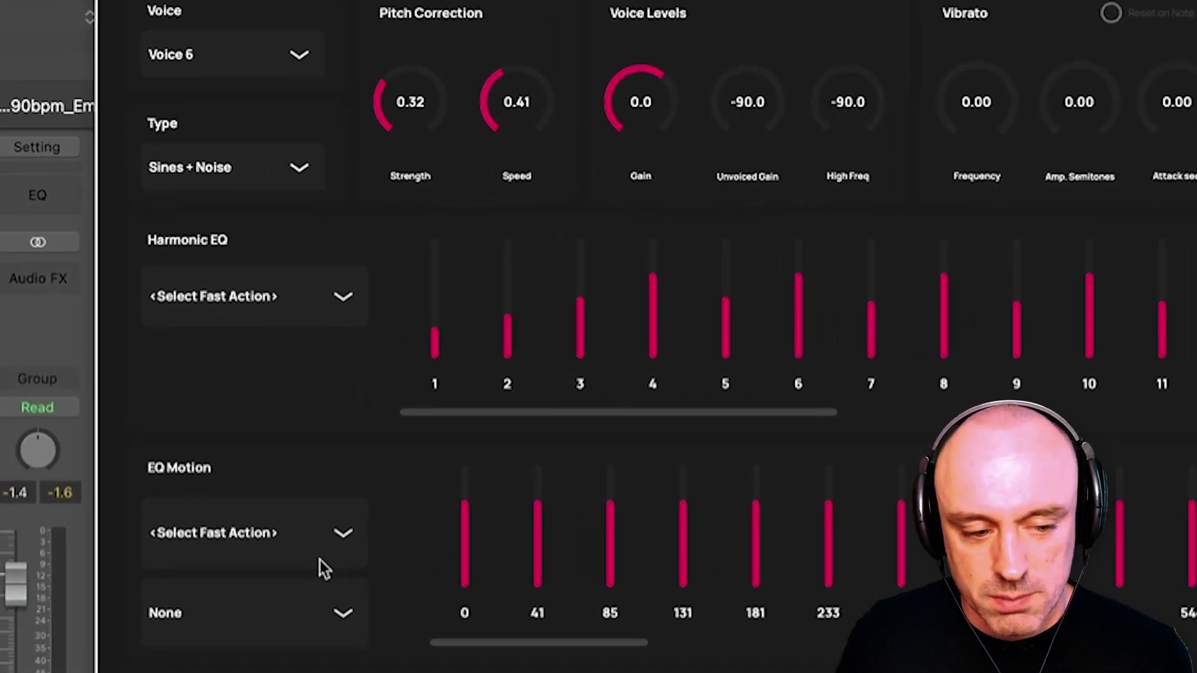
Try the Flashy fast action for Voice 6's EQ motion.
left_click(261, 536)
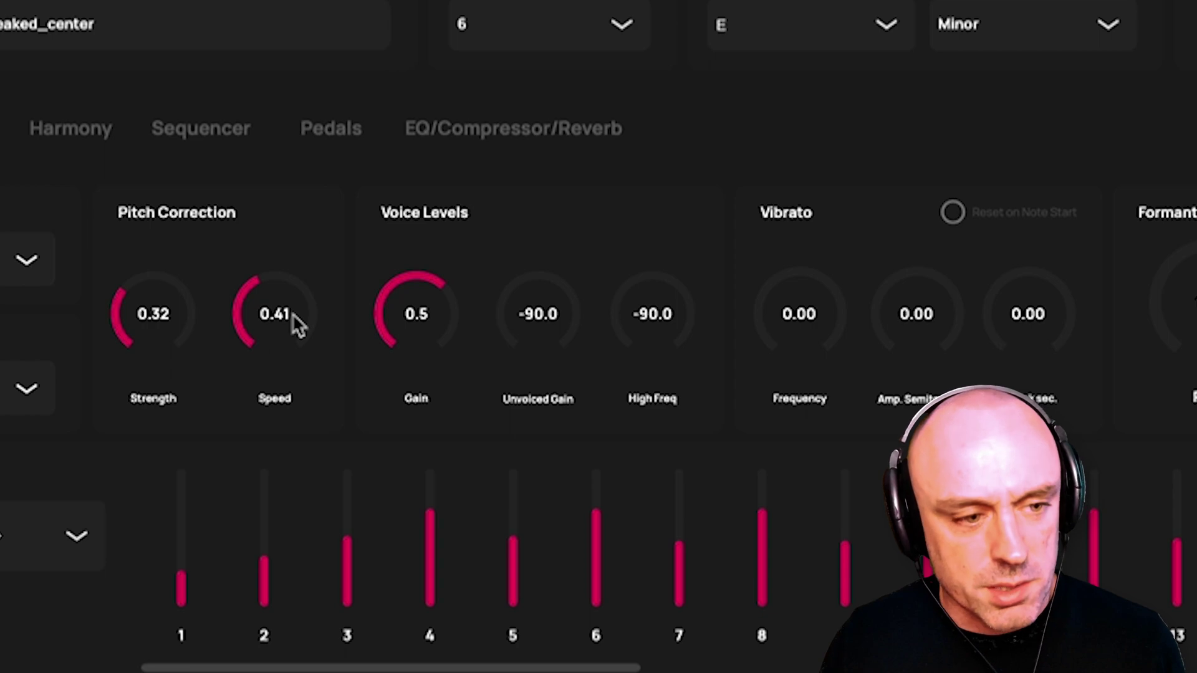
left_click(99, 509)
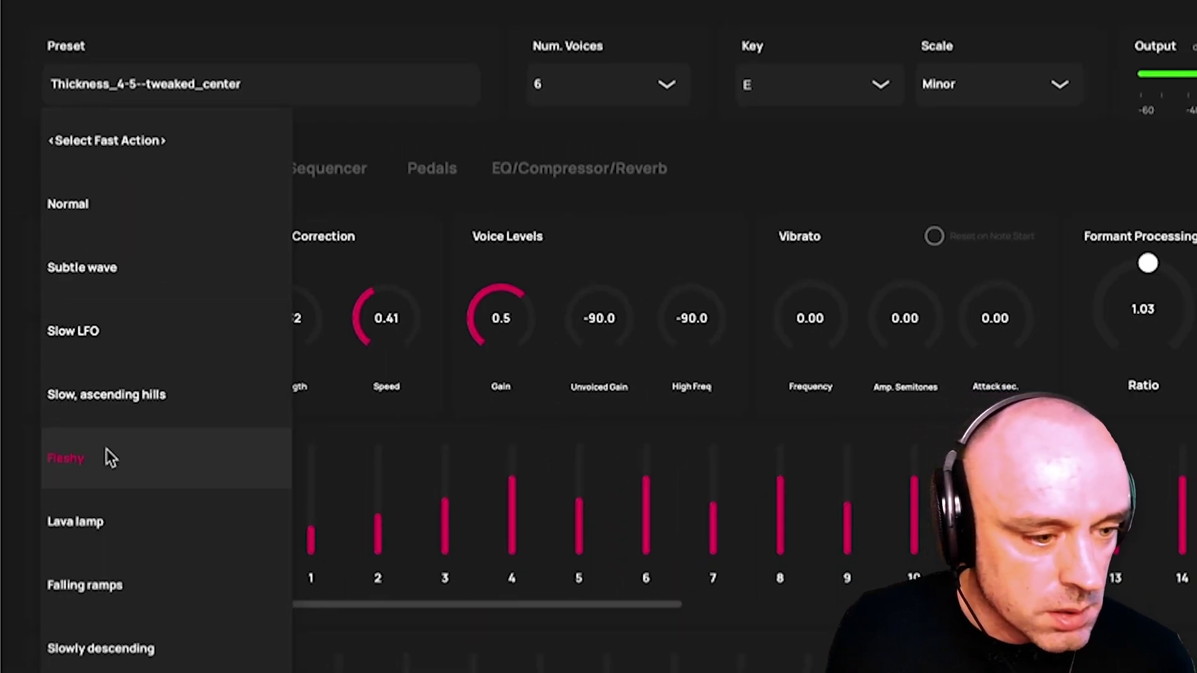
left_click(111, 458)
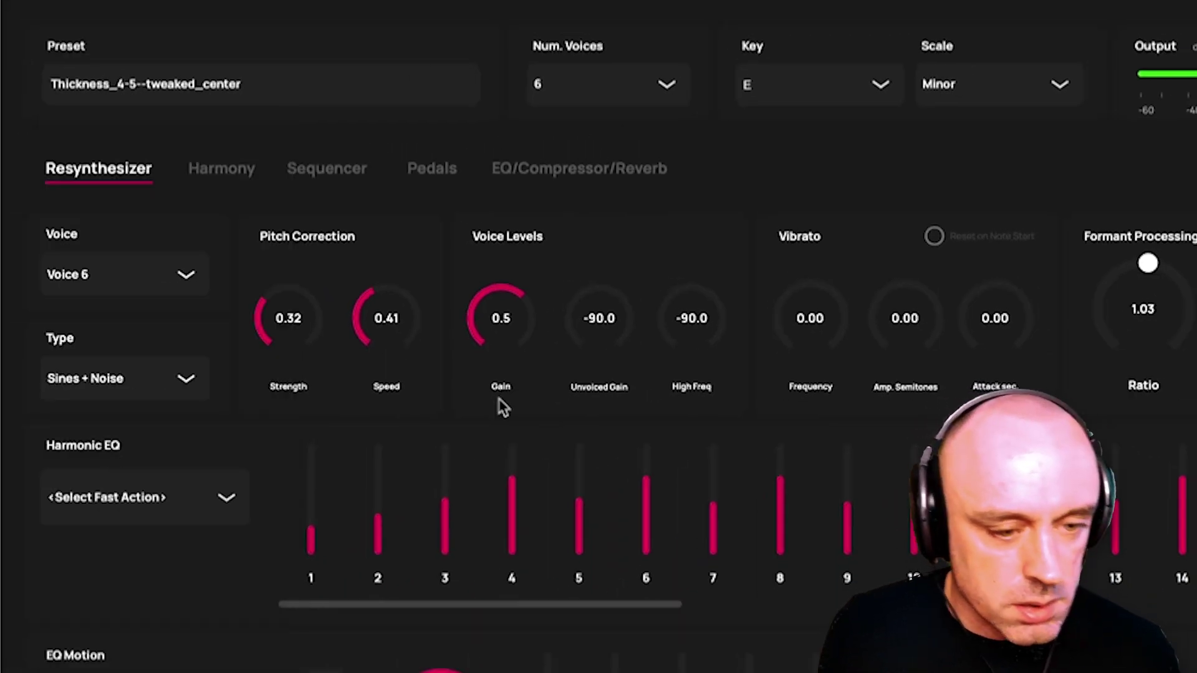
Raise Voice 6's gain to 11.0.
scroll(530, 330, "up", 7)
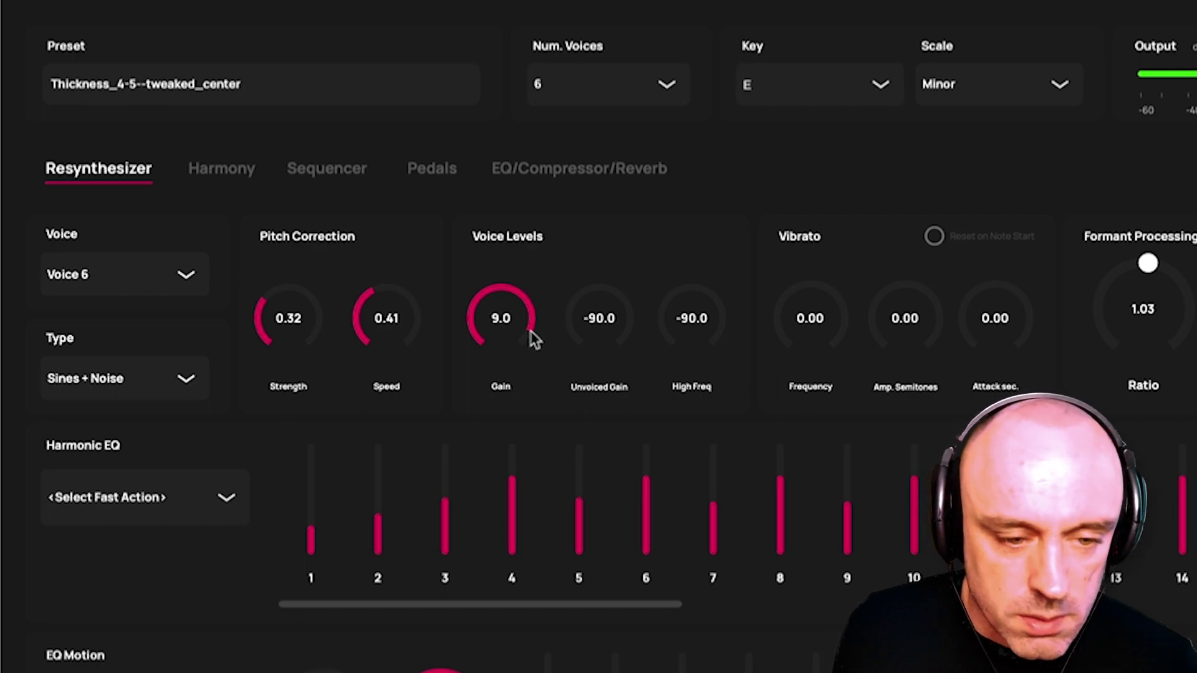
scroll(532, 341, "down", 1)
scroll(535, 337, "down", 1)
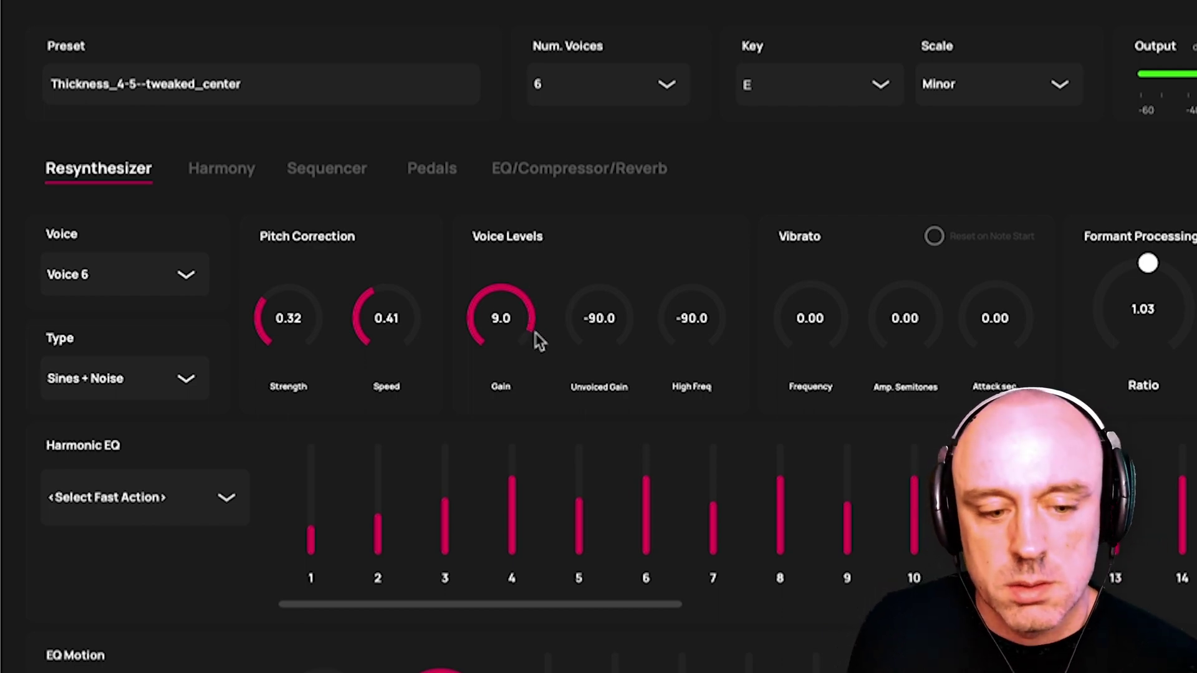
scroll(529, 342, "up", 4)
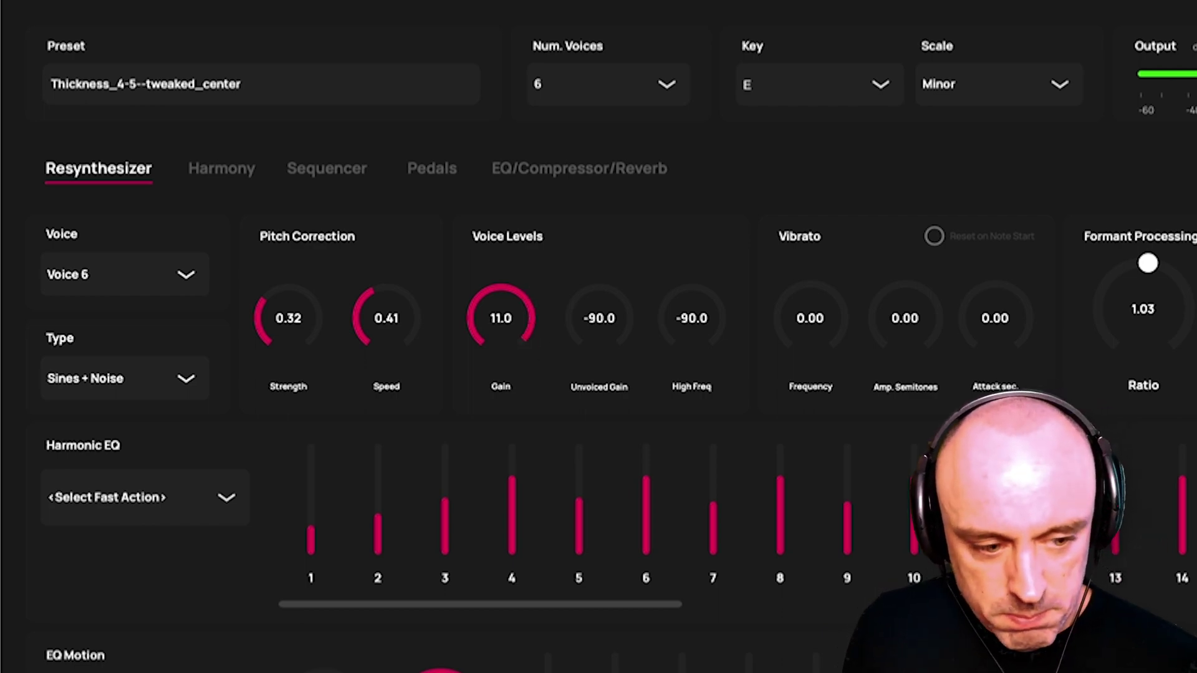
Try the Falling ramps and Slow, ascending hills EQ motions on Voice 6, and apply Lava lamp.
left_click(165, 564)
left_click(156, 460)
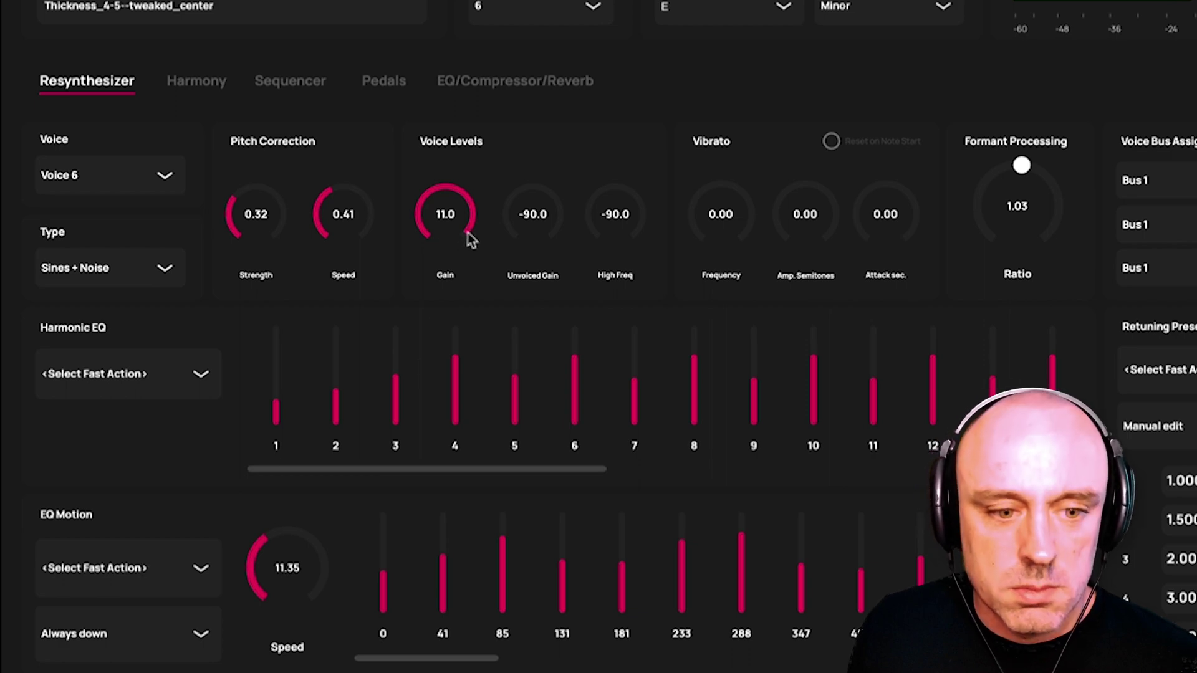
left_click(124, 567)
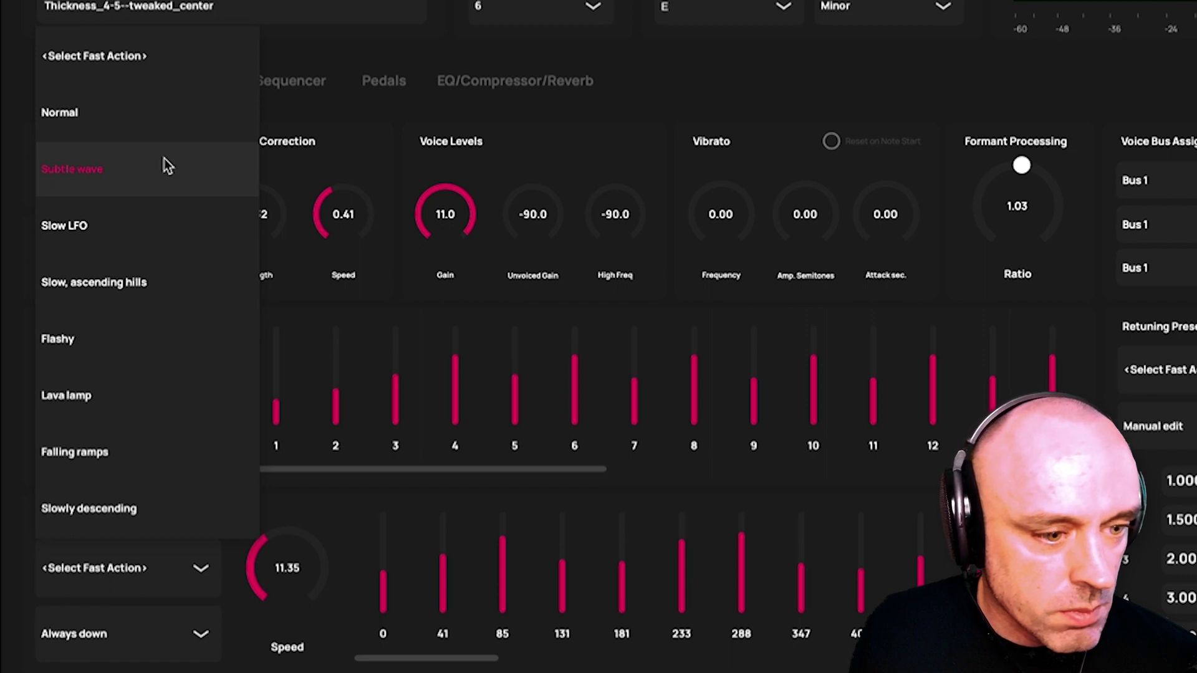
left_click(138, 284)
left_click(94, 564)
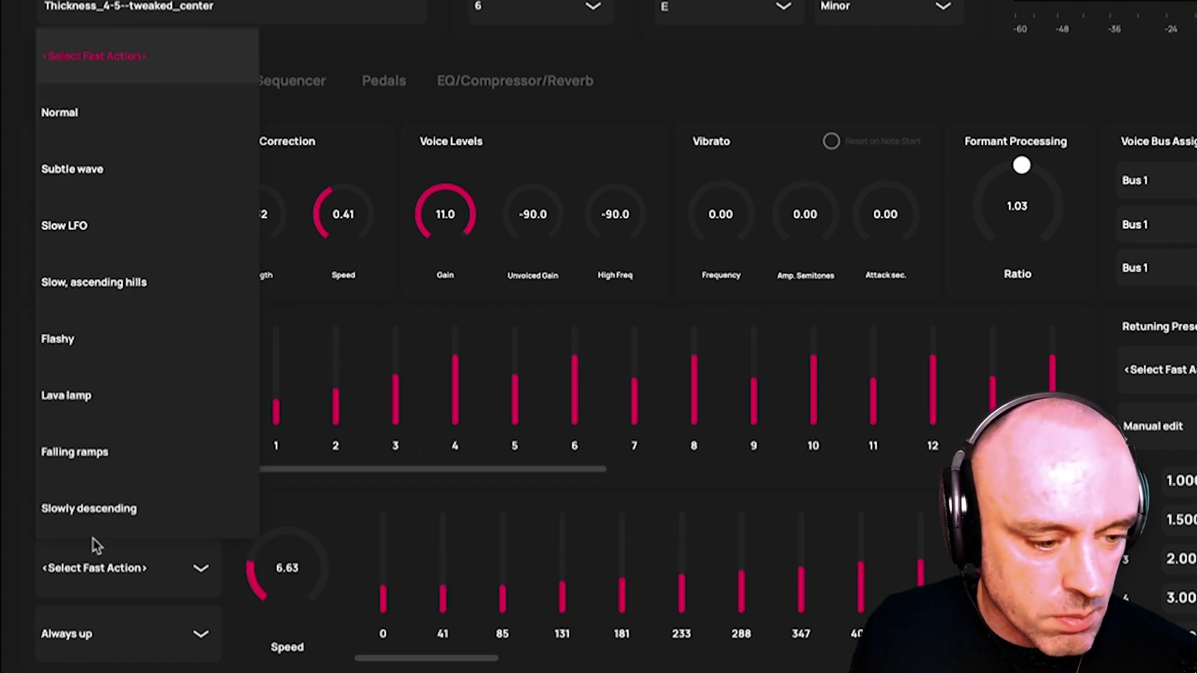
left_click(125, 404)
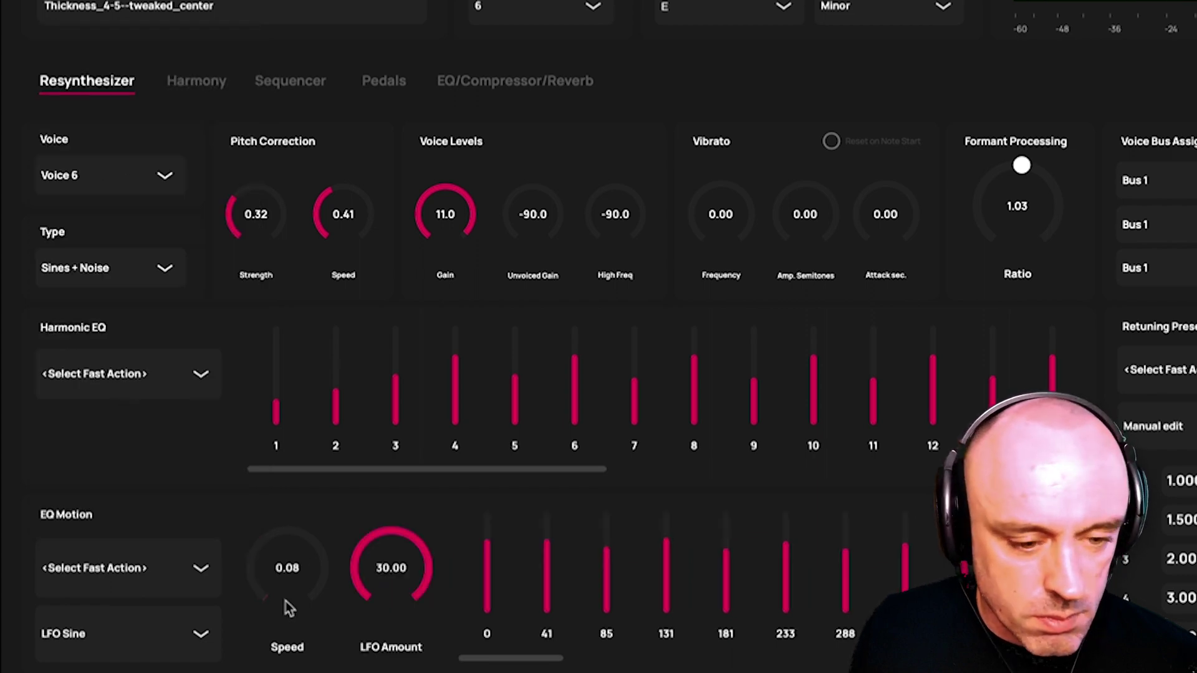
Try an EQ motion speed of 0.96 on Voice 6, and apply the Falling ramps fast action.
mouse_move(261, 586)
left_mouse_down()
mouse_move(253, 578)
mouse_move(262, 600)
left_mouse_up()
left_click(148, 581)
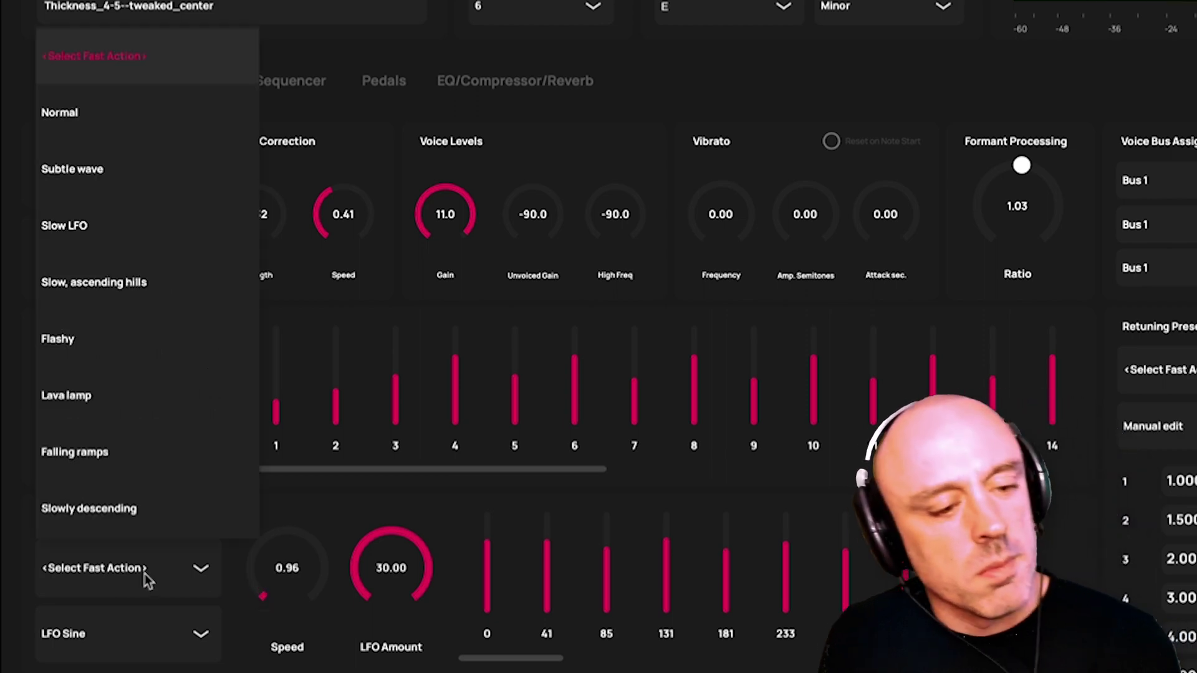
left_click(134, 429)
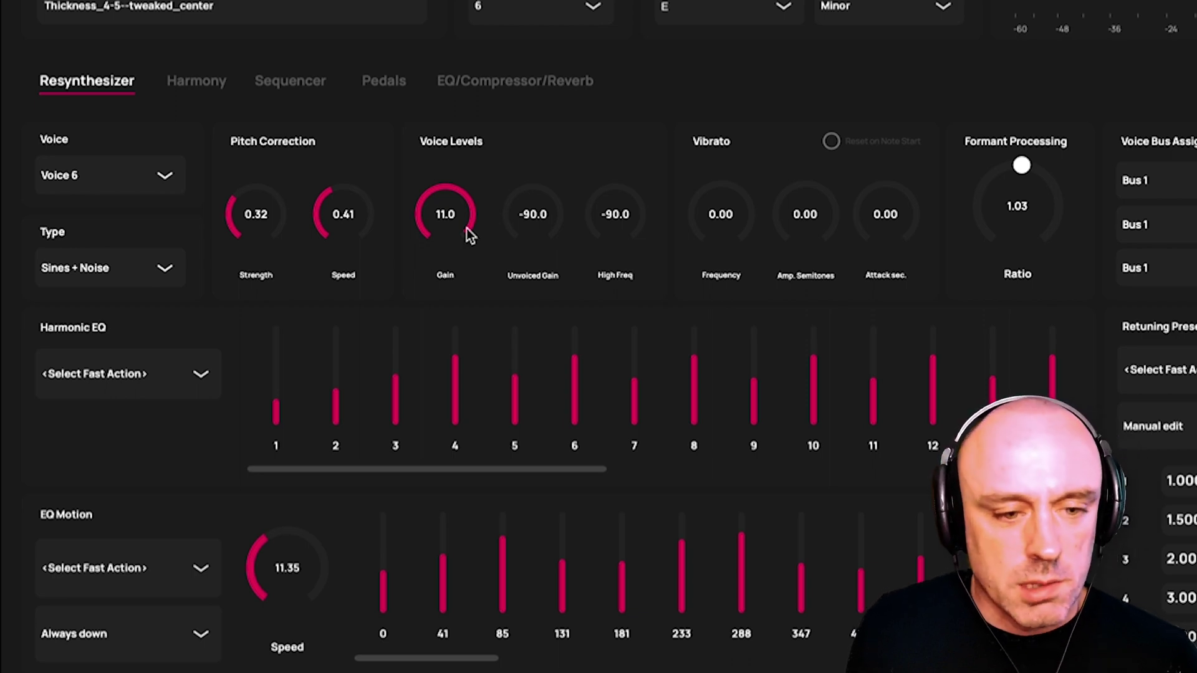
Lower Voice 6's gain under the Falling ramps EQ motion.
scroll(471, 238, "down", 1)
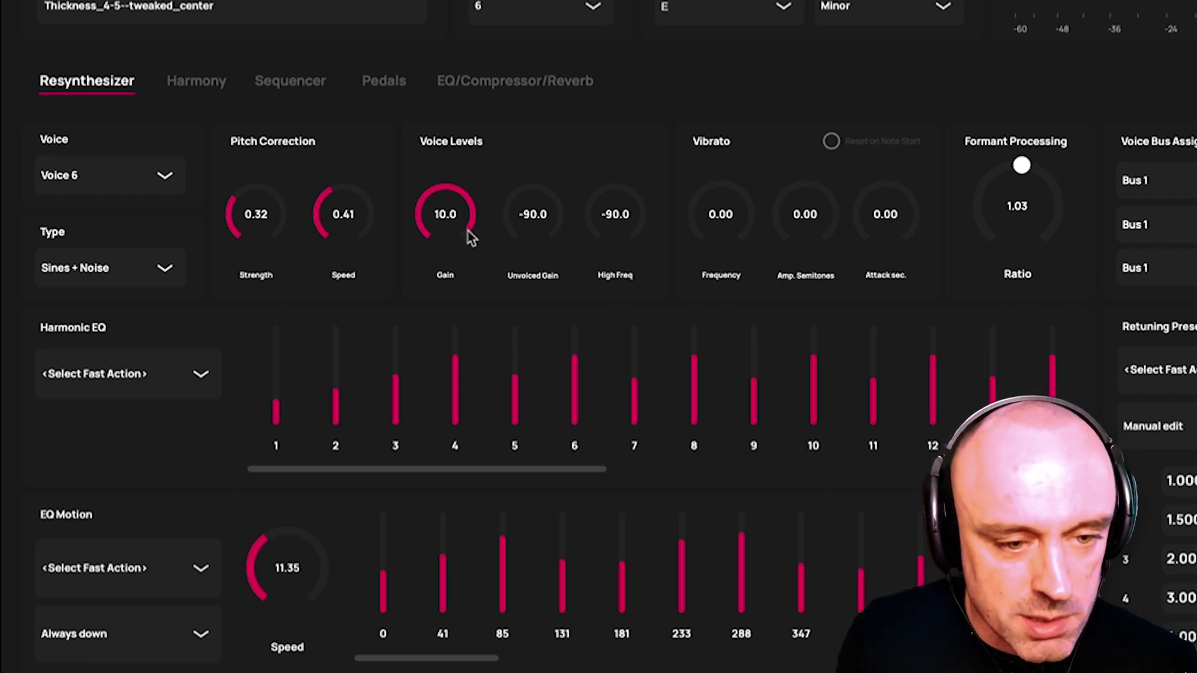
left_click_drag(470, 237, 465, 199)
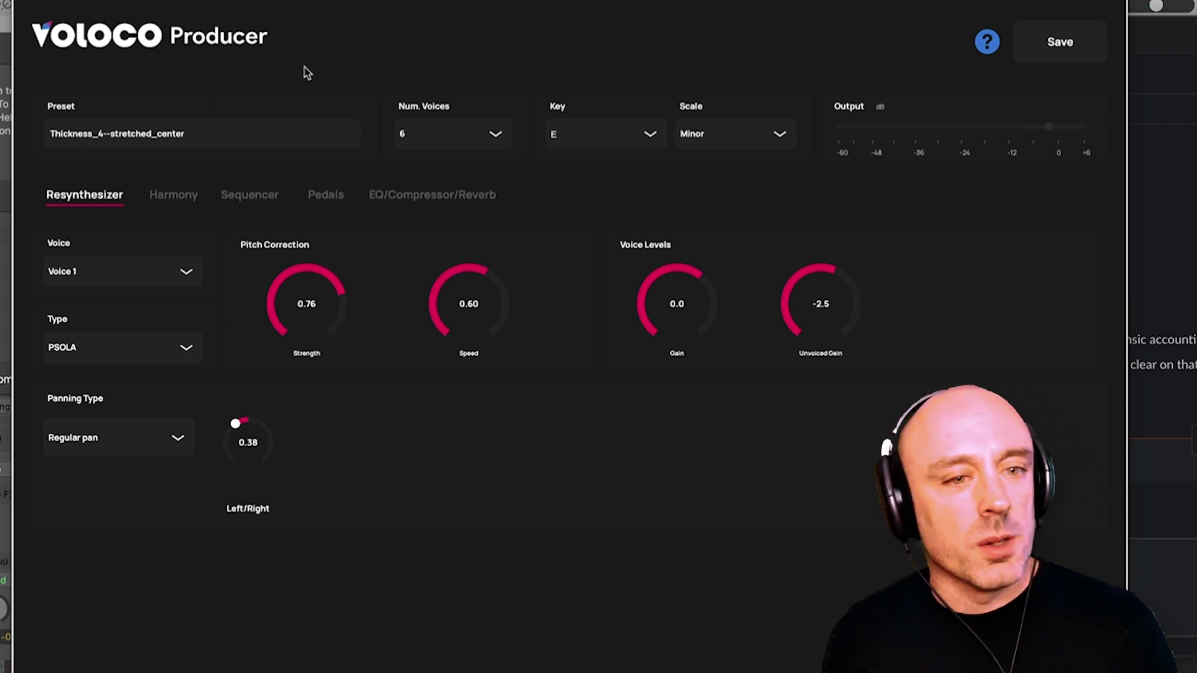
Set the number of voices to 8 in Thickness_4--stretched_center and check the harmony settings with Voice 7 selected.
left_click(451, 128)
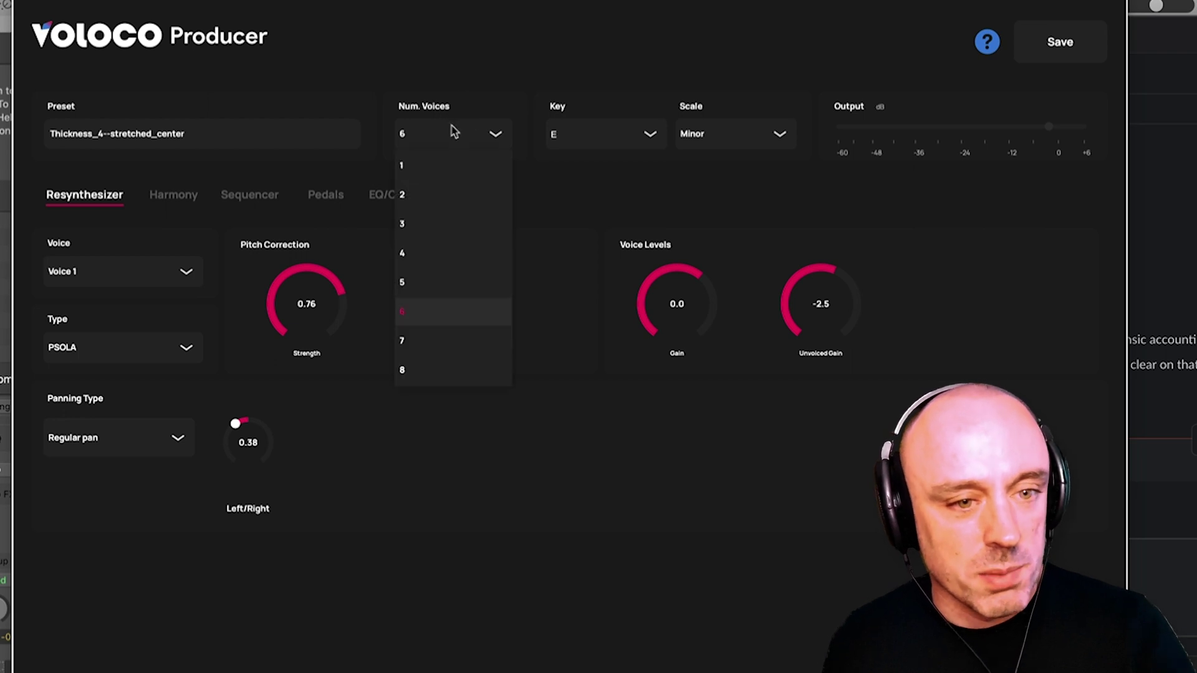
left_click(422, 370)
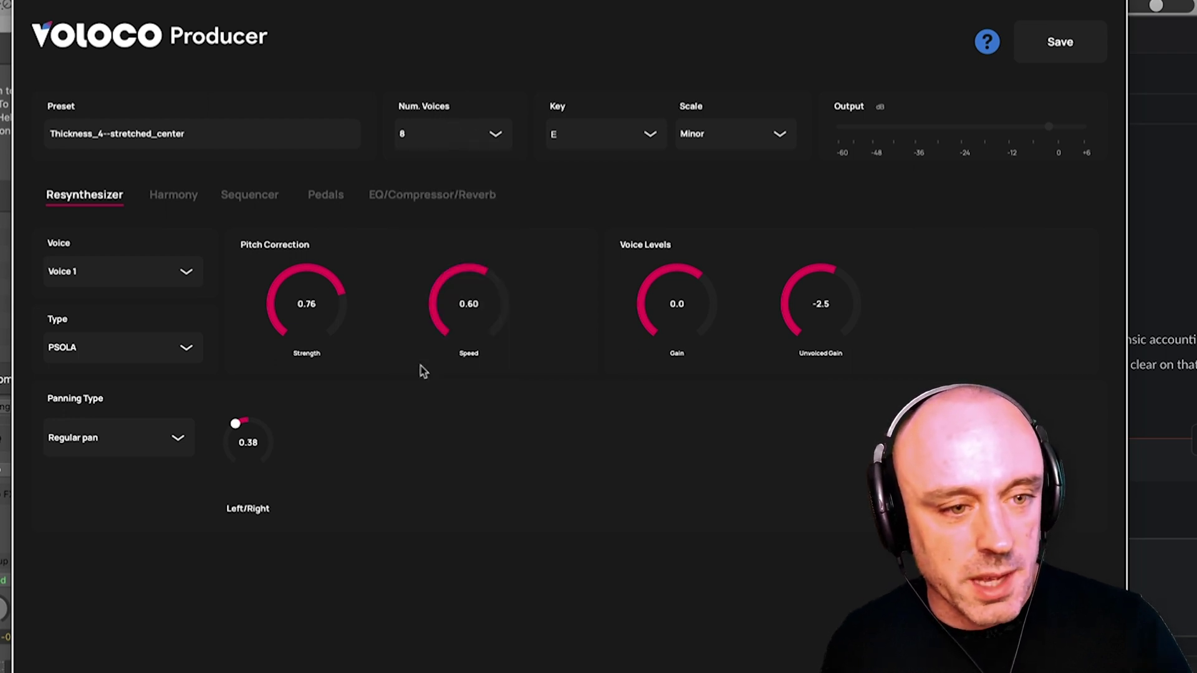
left_click(131, 276)
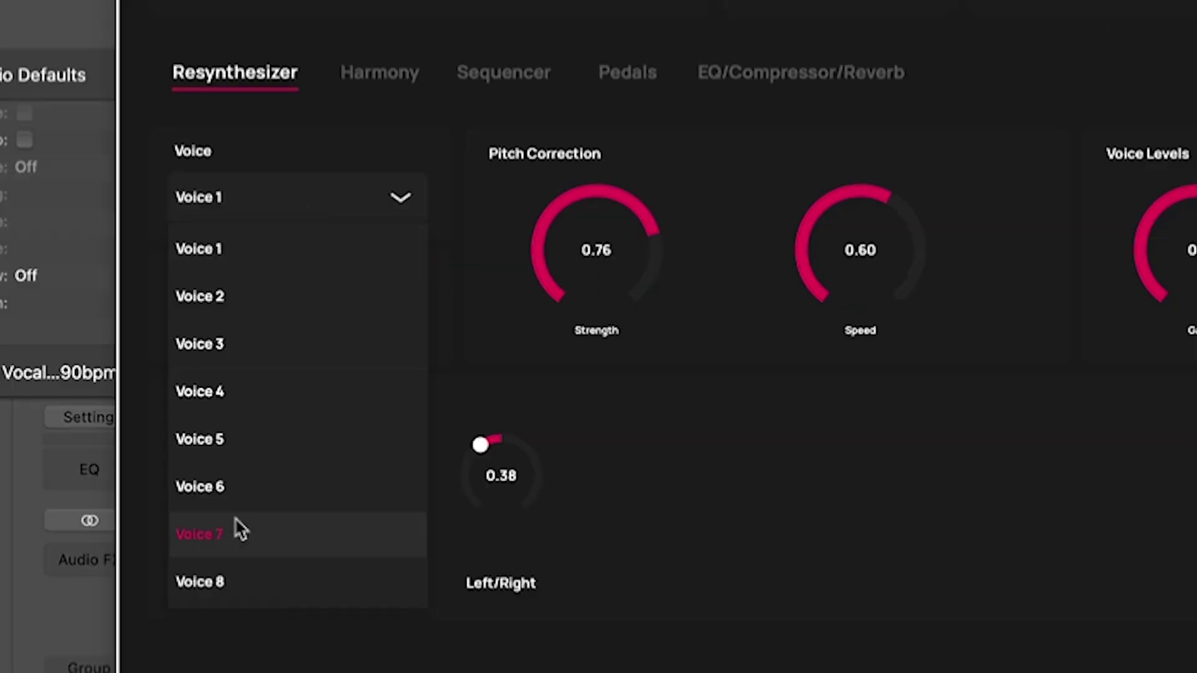
left_click(81, 481)
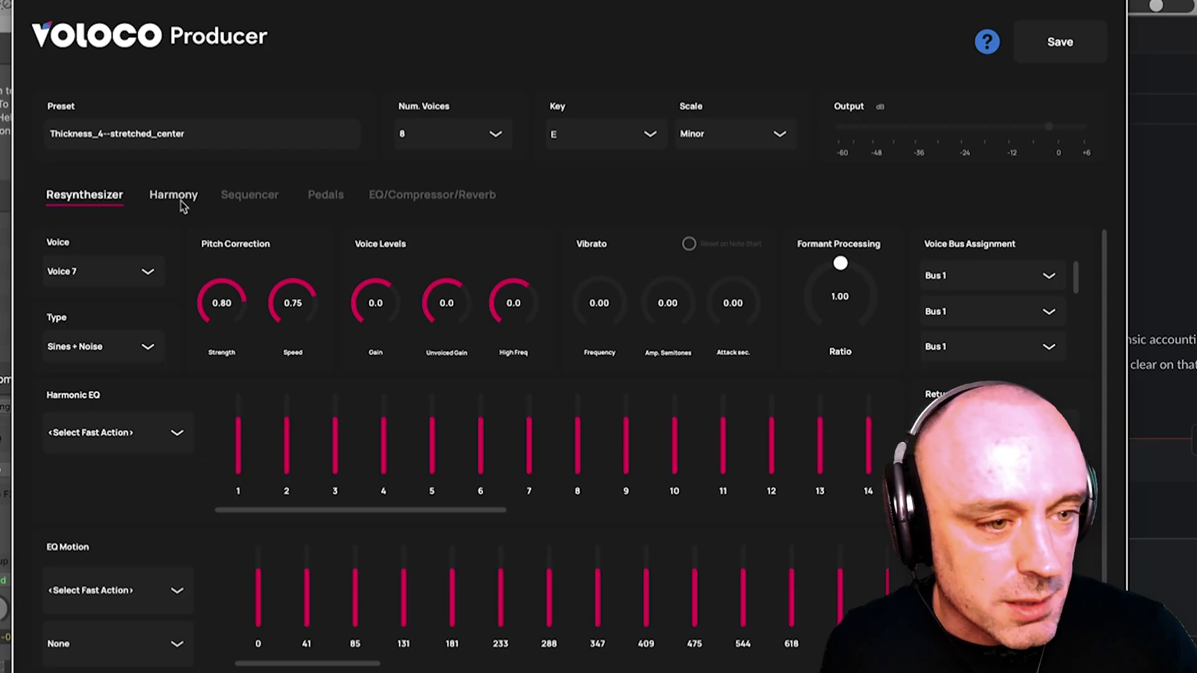
left_click(377, 73)
scroll(1190, 602, "down", 4)
scroll(746, 521, "down", 3)
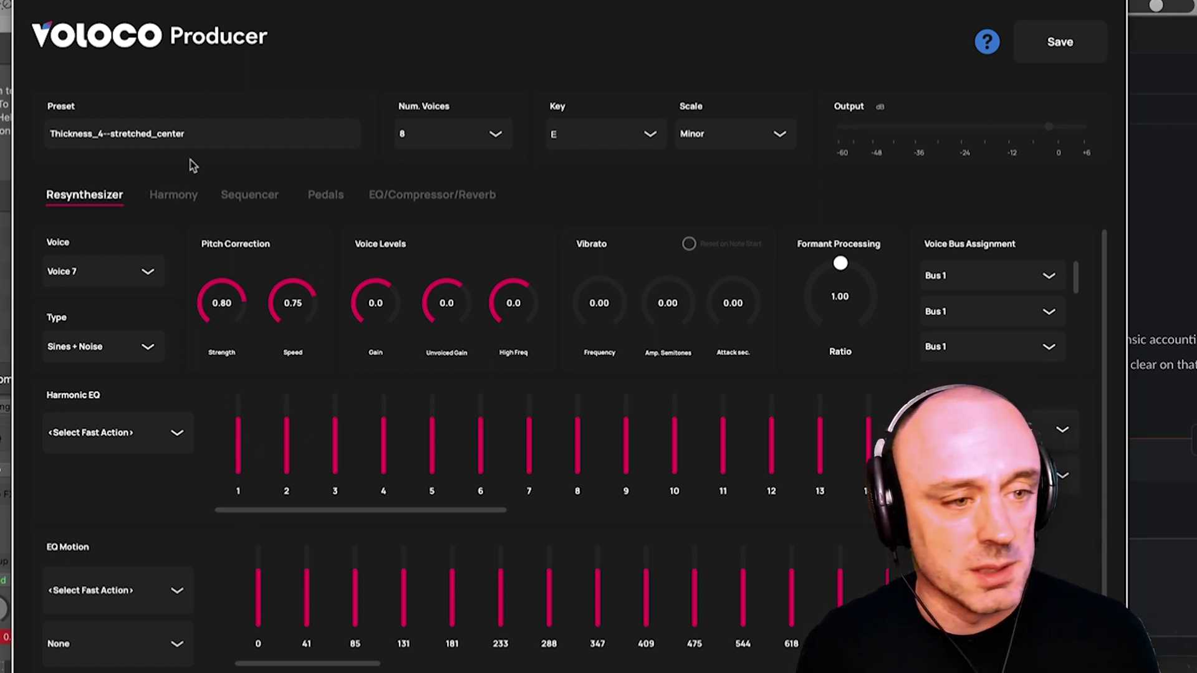
Set the formant ratio to 0.94 for Voice 8 and to 1.05 for Voice 7.
left_click(112, 273)
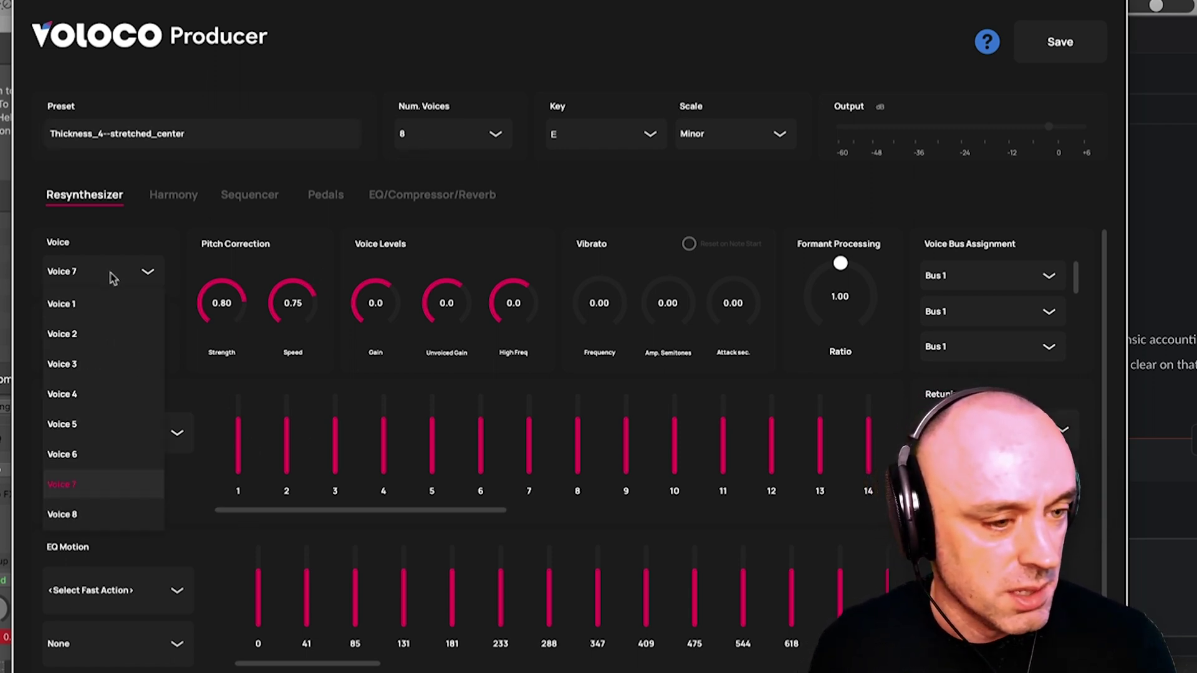
left_click(70, 508)
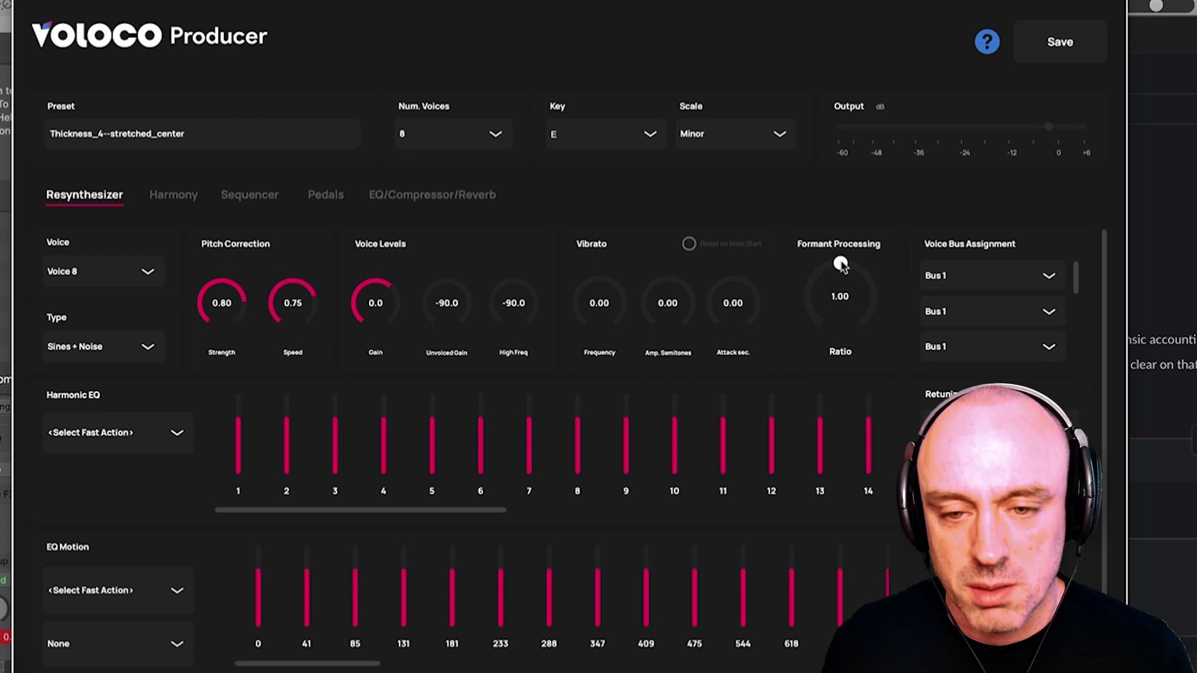
left_click_drag(840, 265, 834, 264)
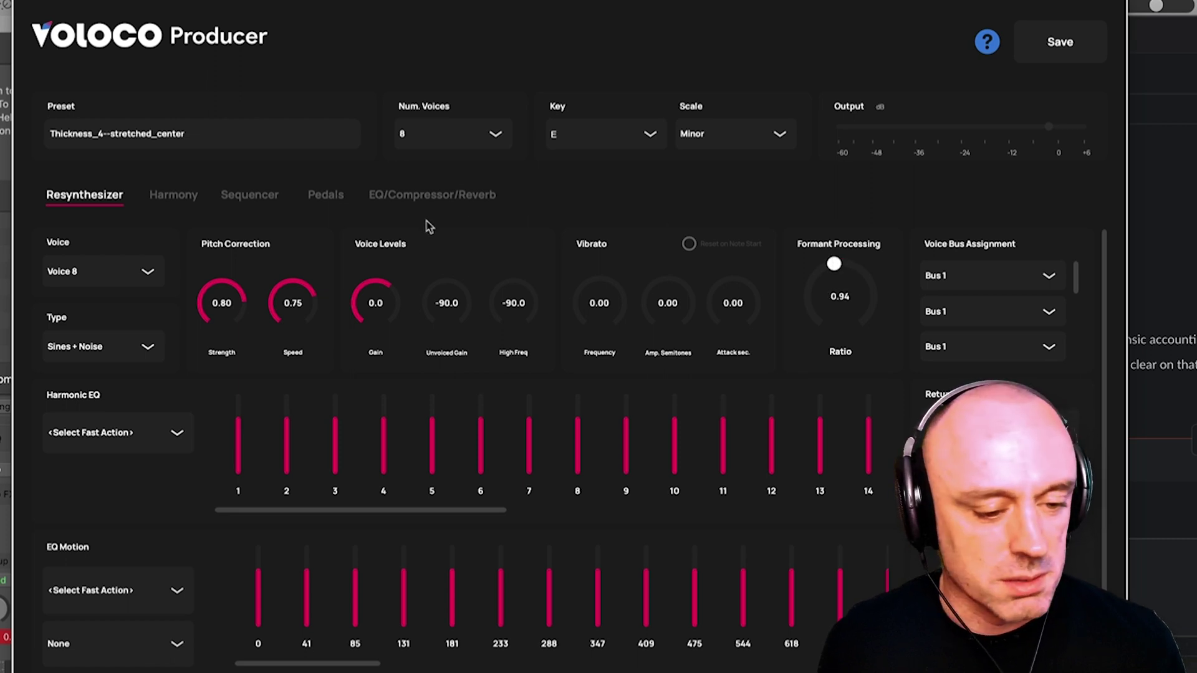
left_click(66, 272)
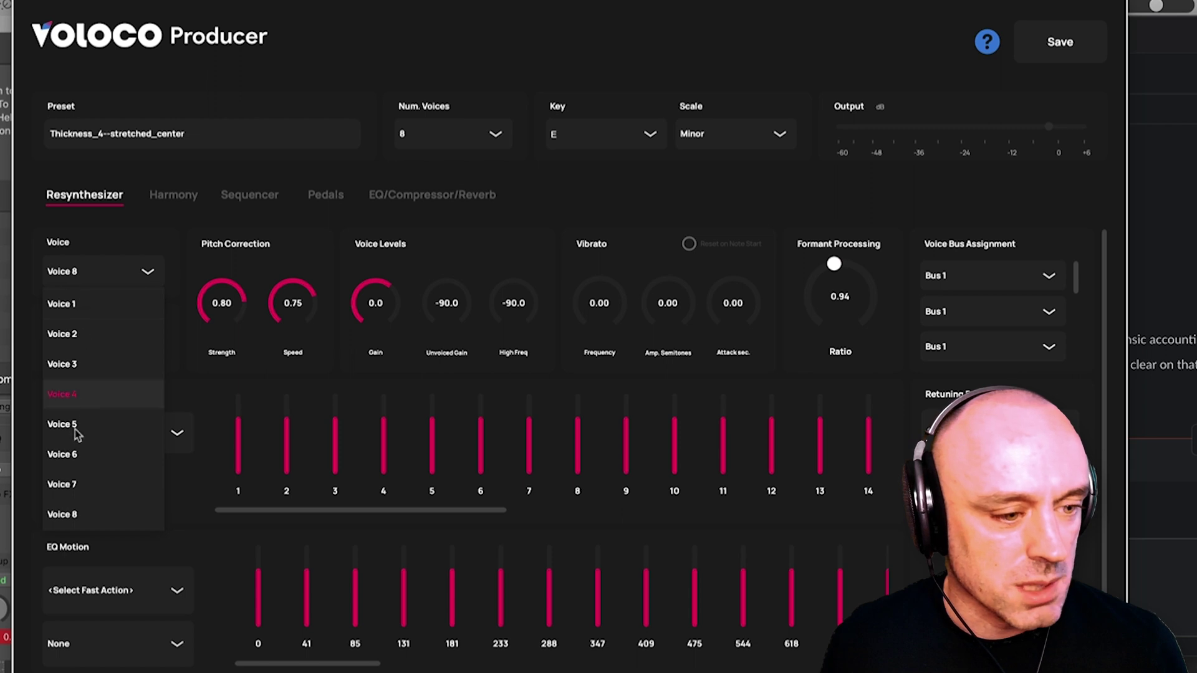
left_click(67, 481)
left_click_drag(841, 264, 846, 267)
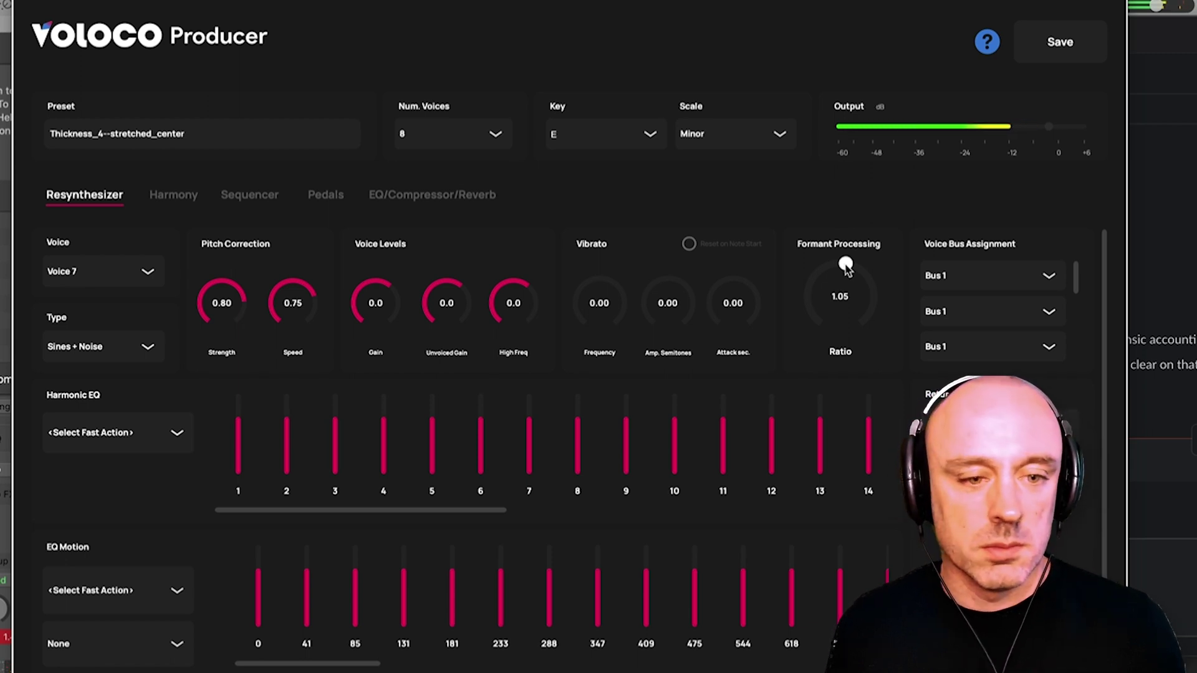
Lower Voice 7's unvoiced gain to -28.0 and its high-frequency level to -24.5, comparing with Voice 8's levels.
scroll(445, 286, "down", 5)
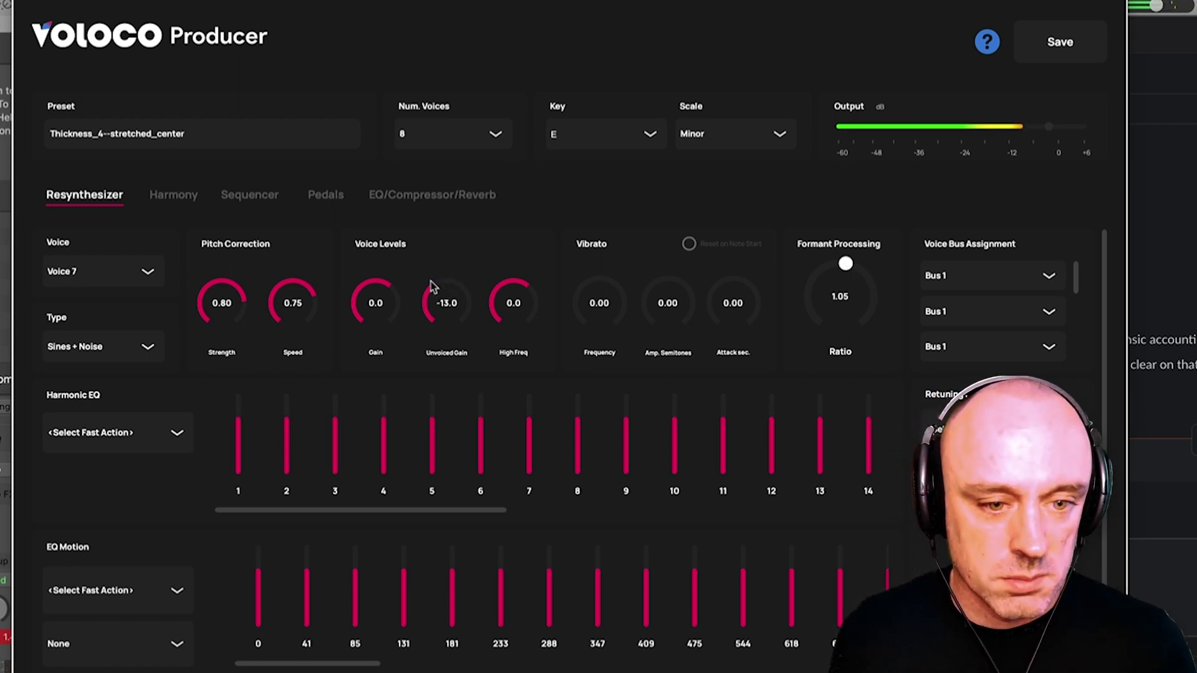
scroll(517, 290, "down", 6)
left_click(77, 276)
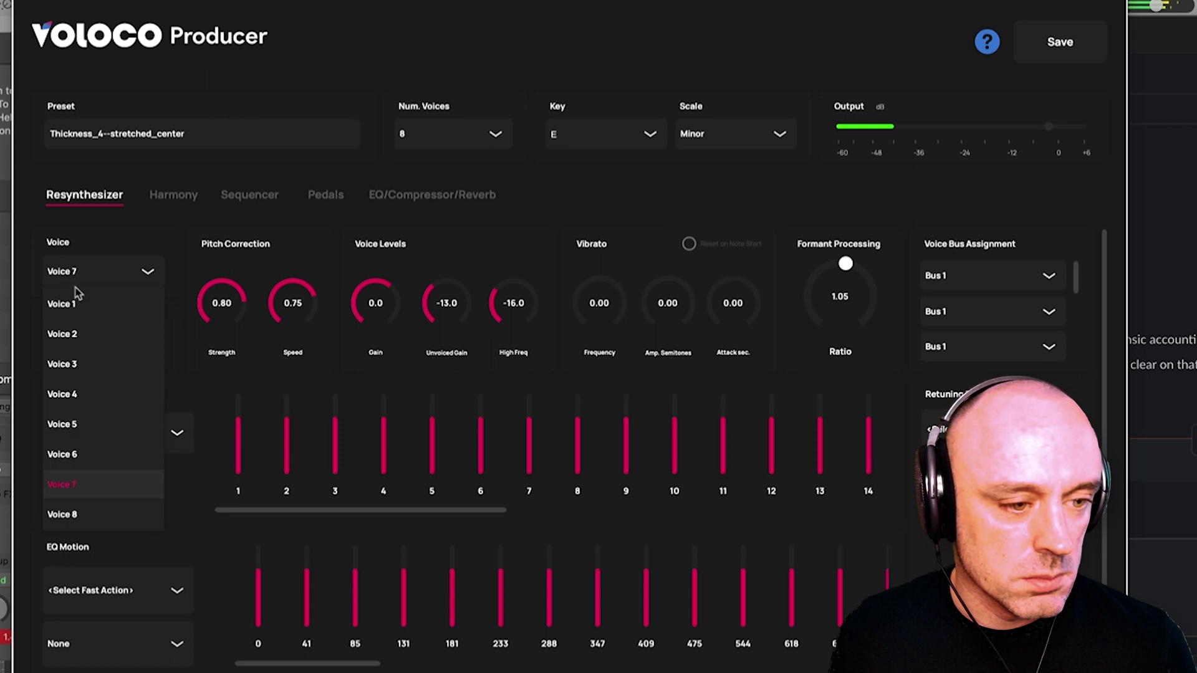
left_click(60, 515)
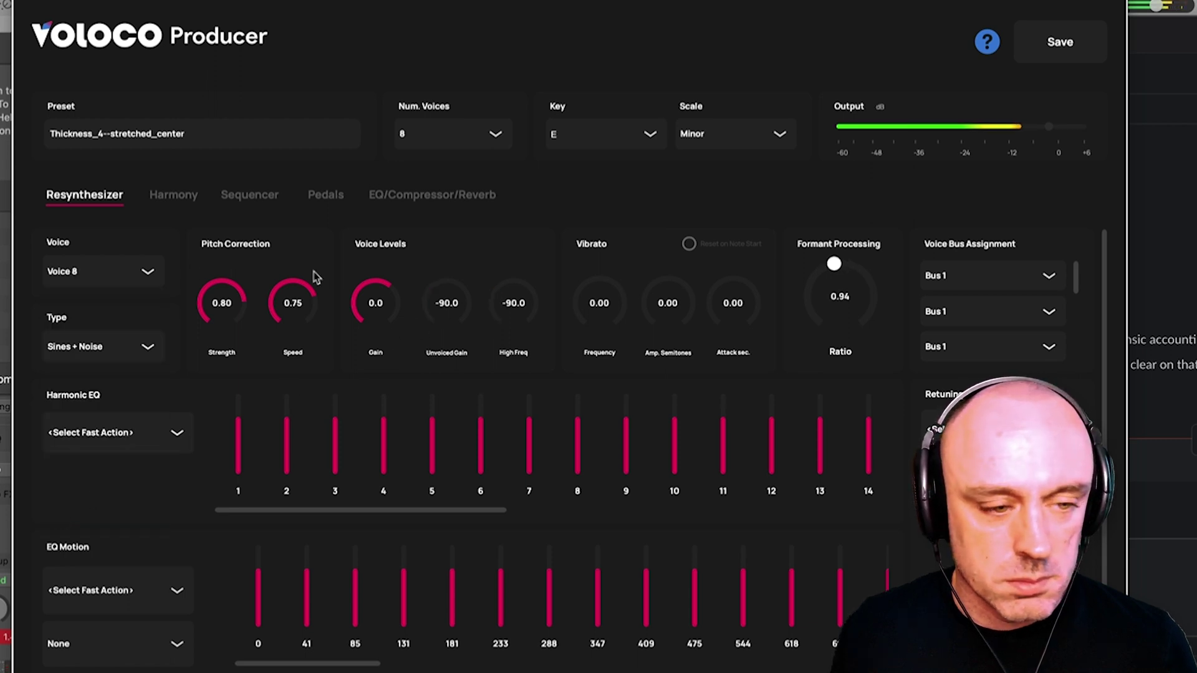
left_click(79, 278)
left_click(68, 487)
scroll(431, 305, "down", 5)
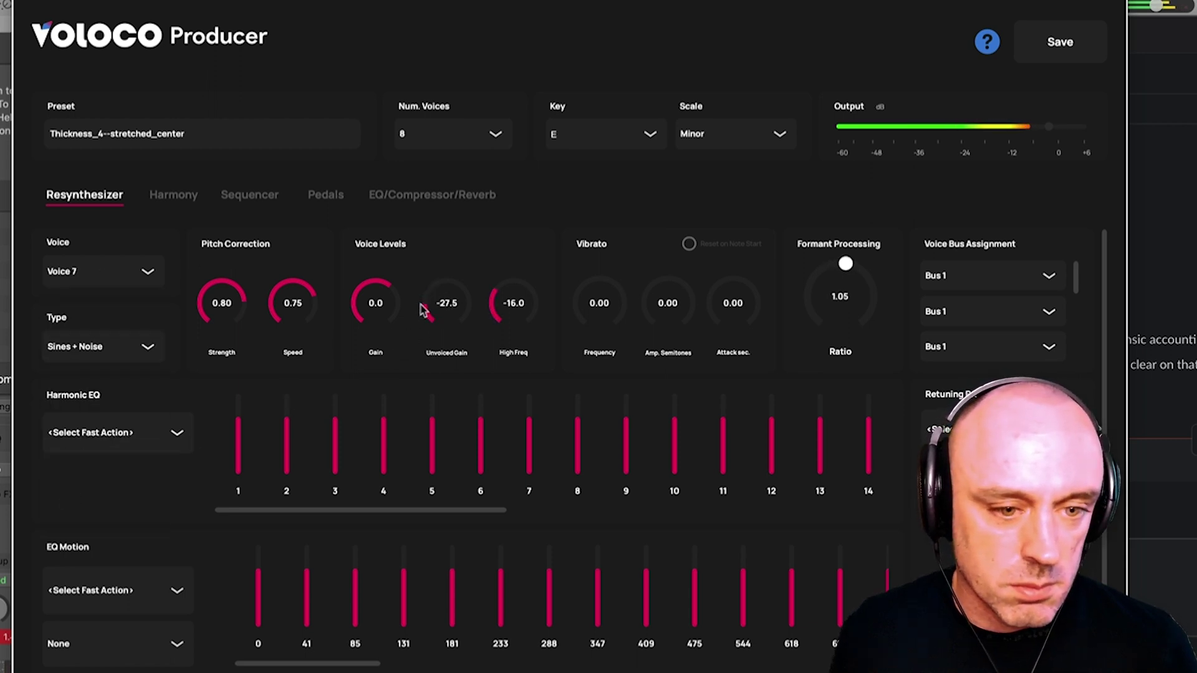
scroll(492, 305, "down", 3)
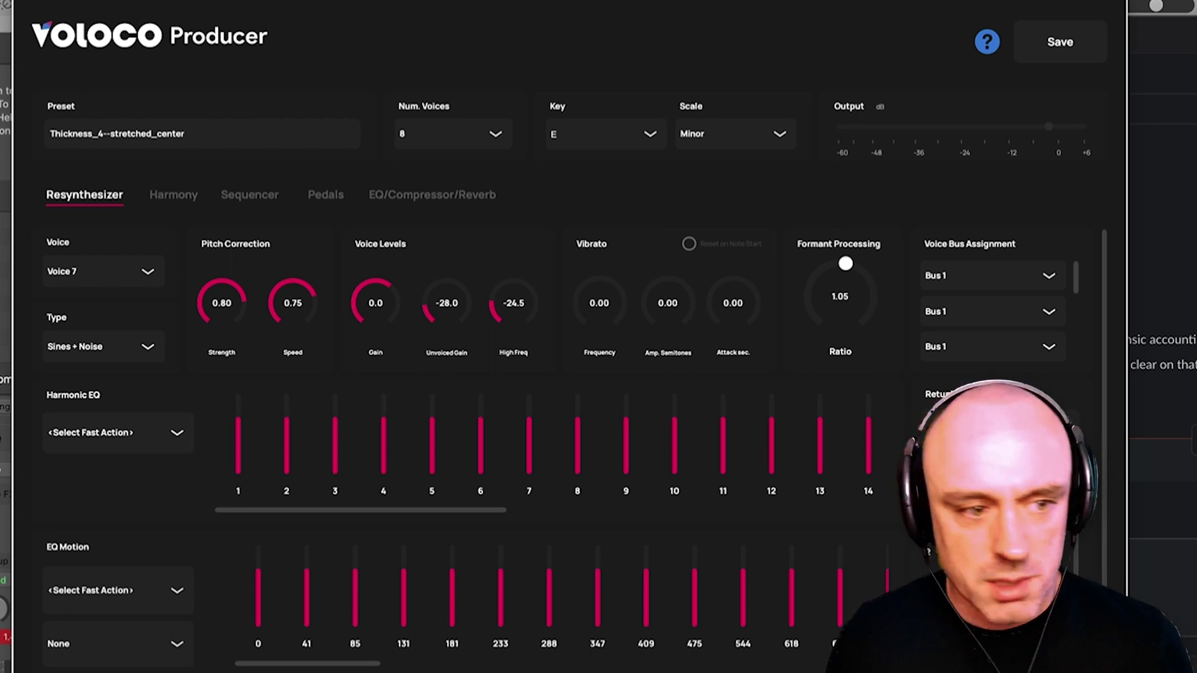
Play the vocal with Voice 8 selected and apply the Prime boost fast action to its harmonic EQ.
left_click(112, 277)
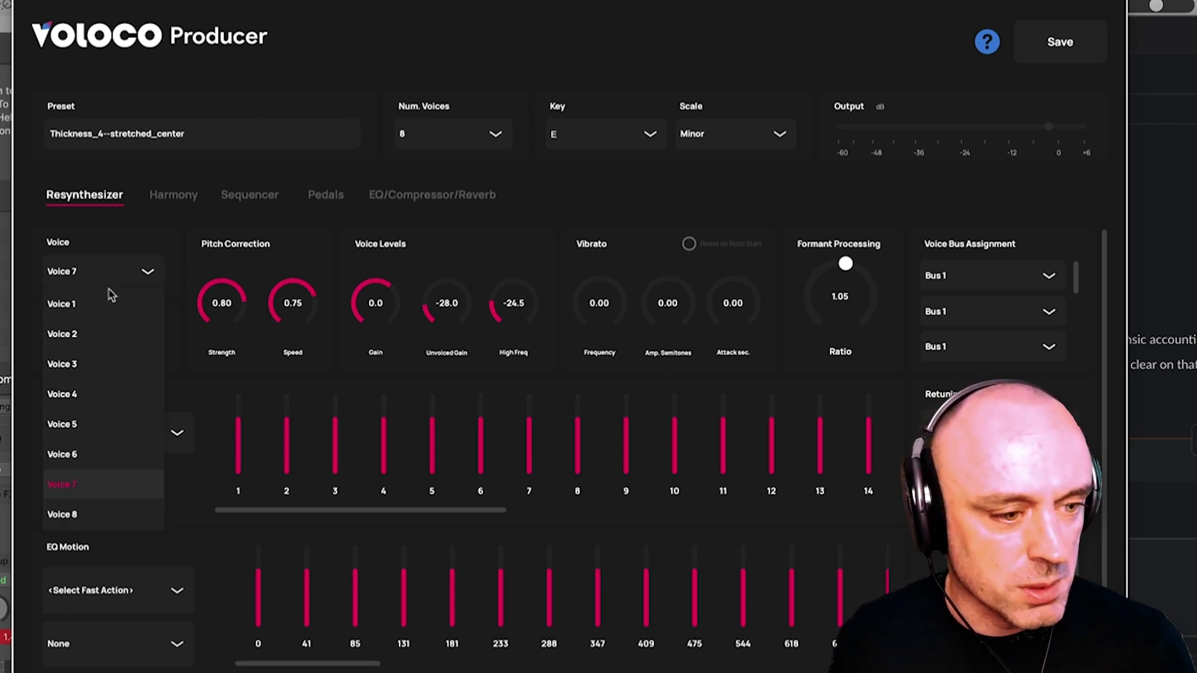
left_click(78, 508)
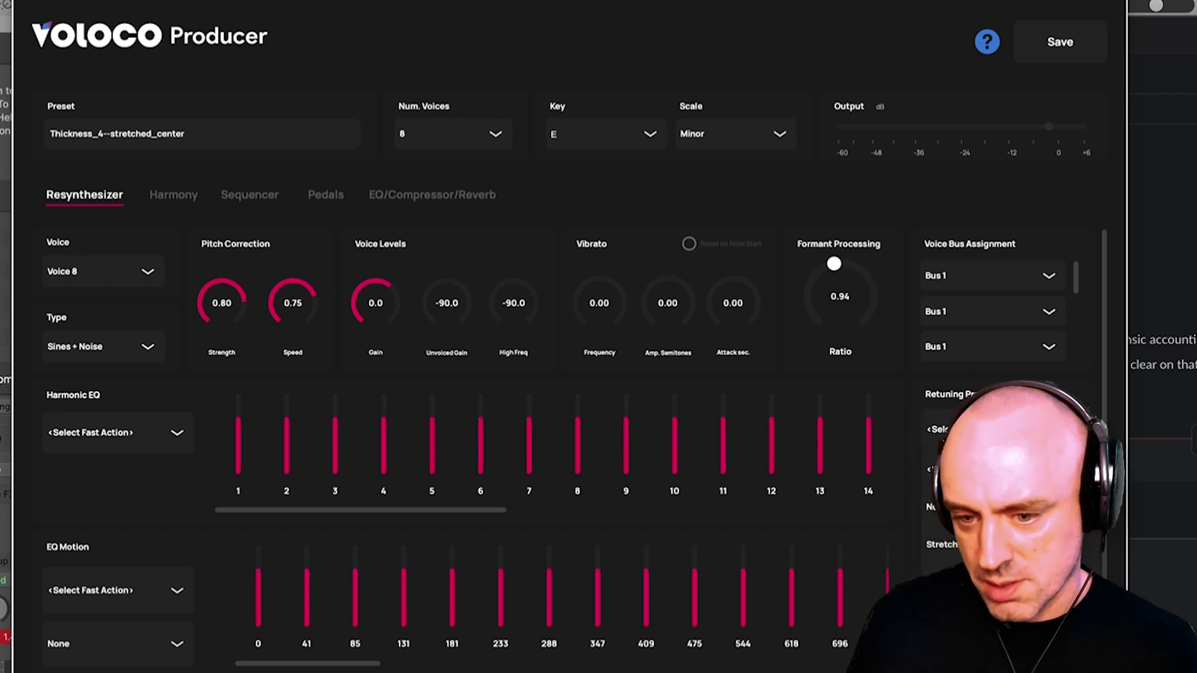
key("space")
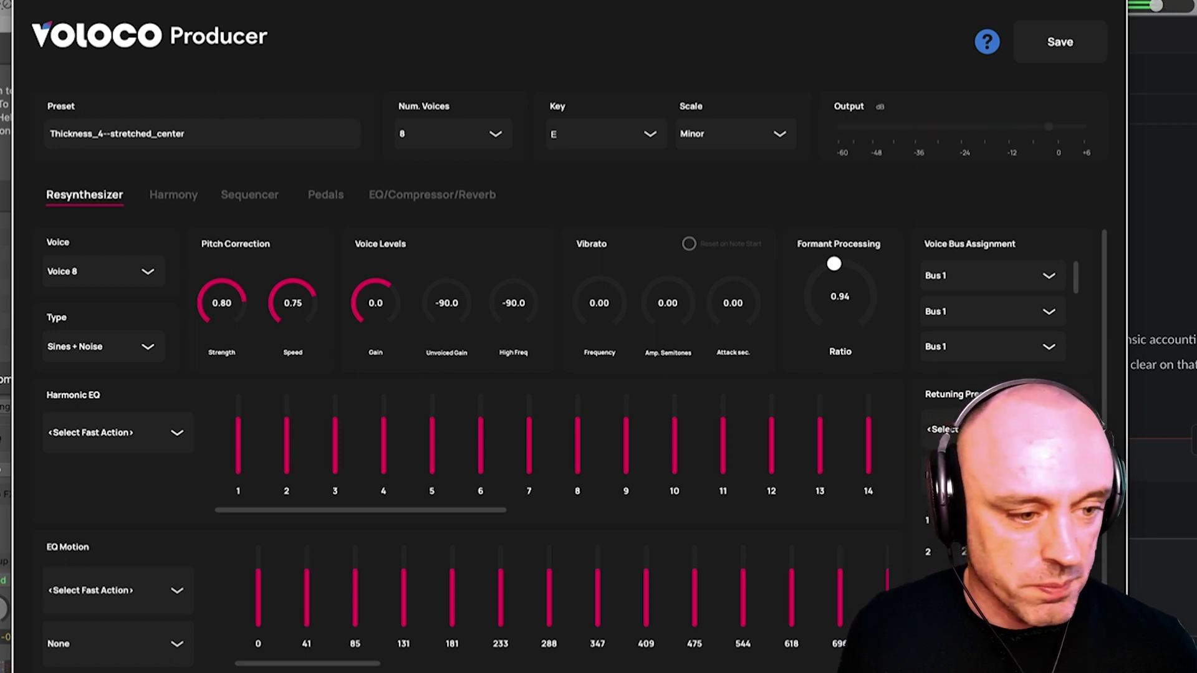
left_click(91, 440)
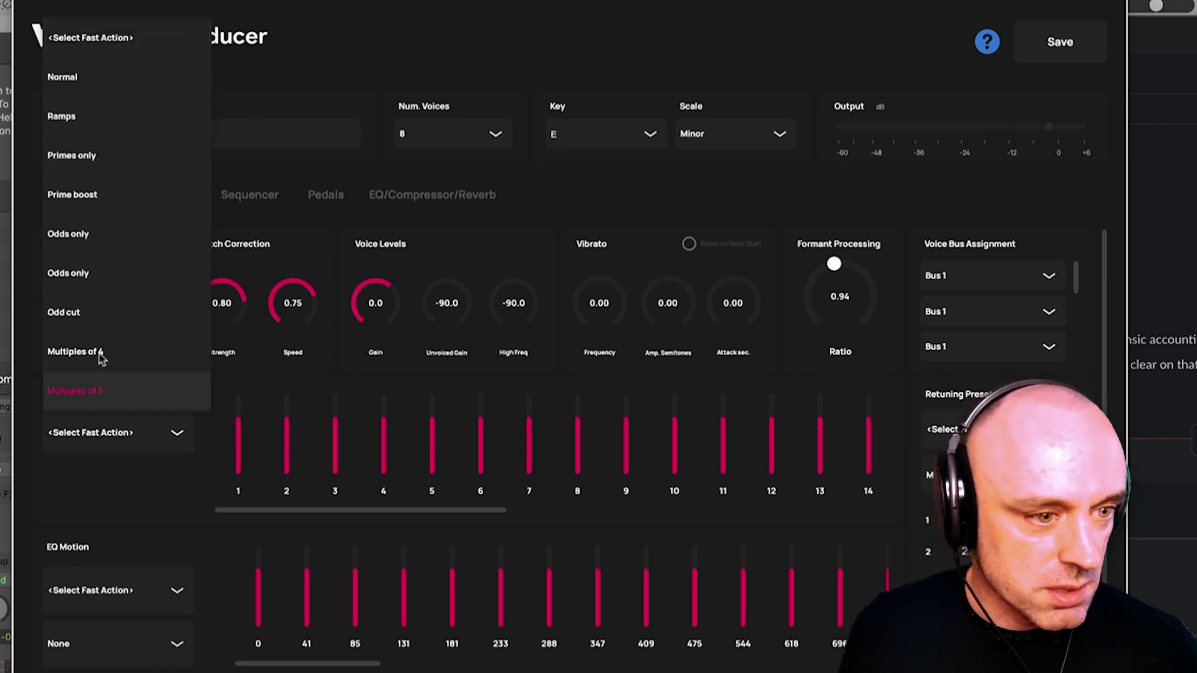
left_click(72, 194)
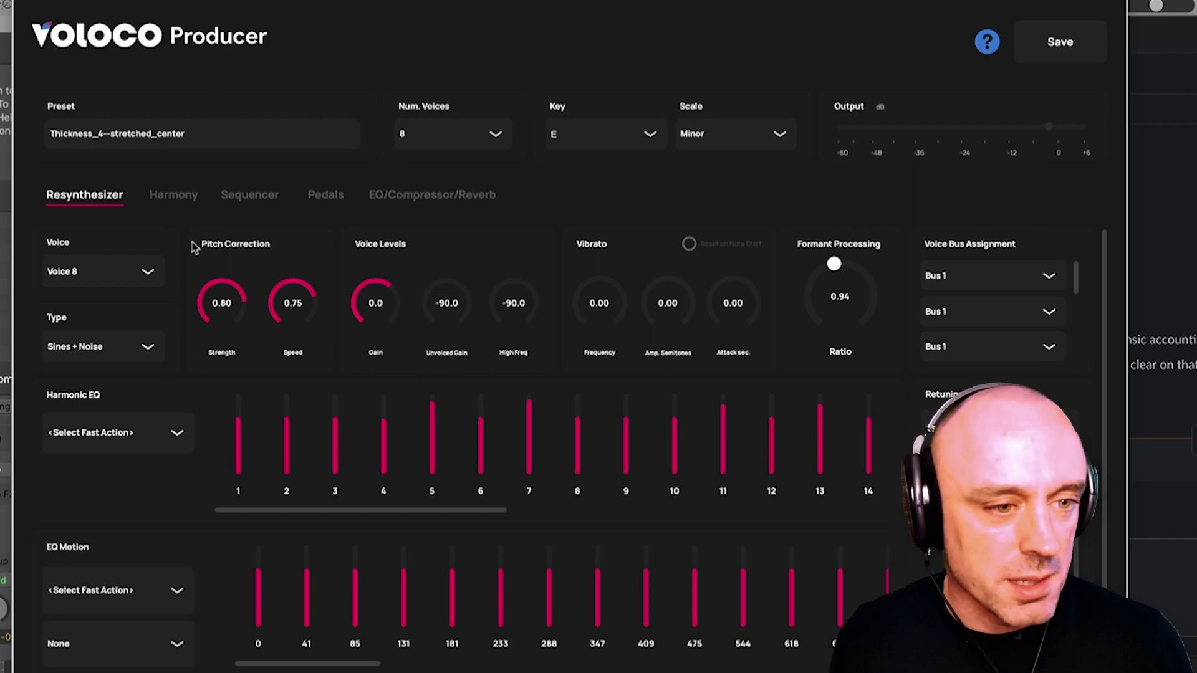
Review the harmony offsets of Voices 1 to 8 while playing back the vocal.
left_click(184, 198)
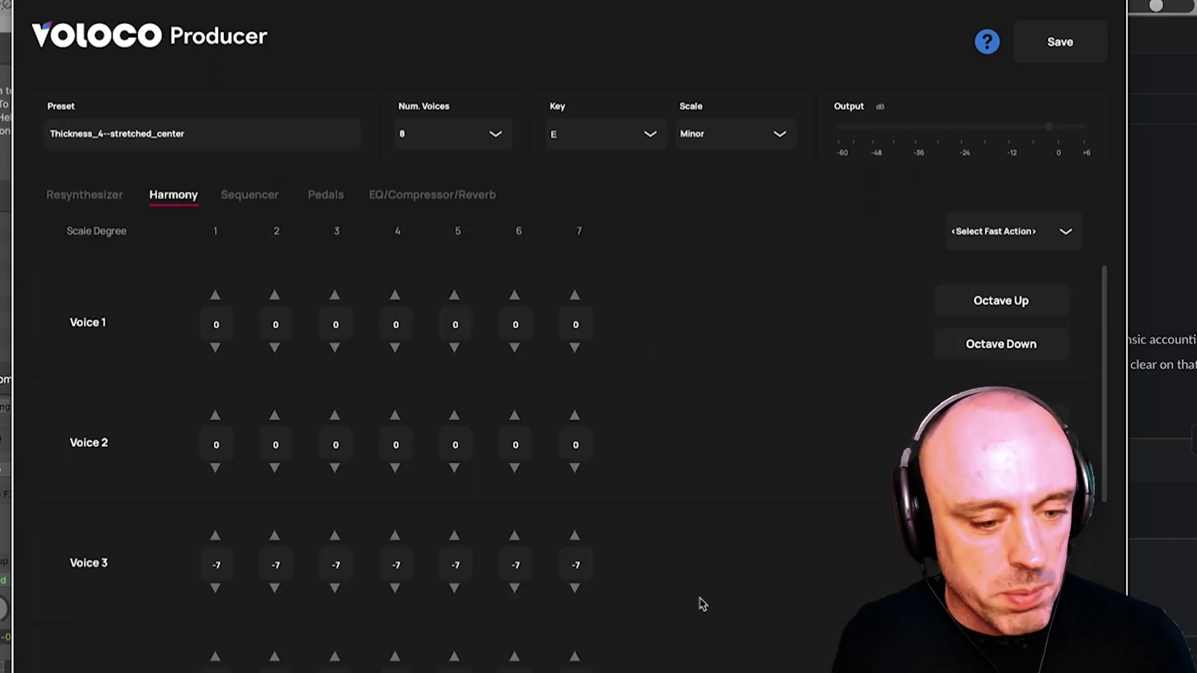
scroll(702, 603, "down", 5)
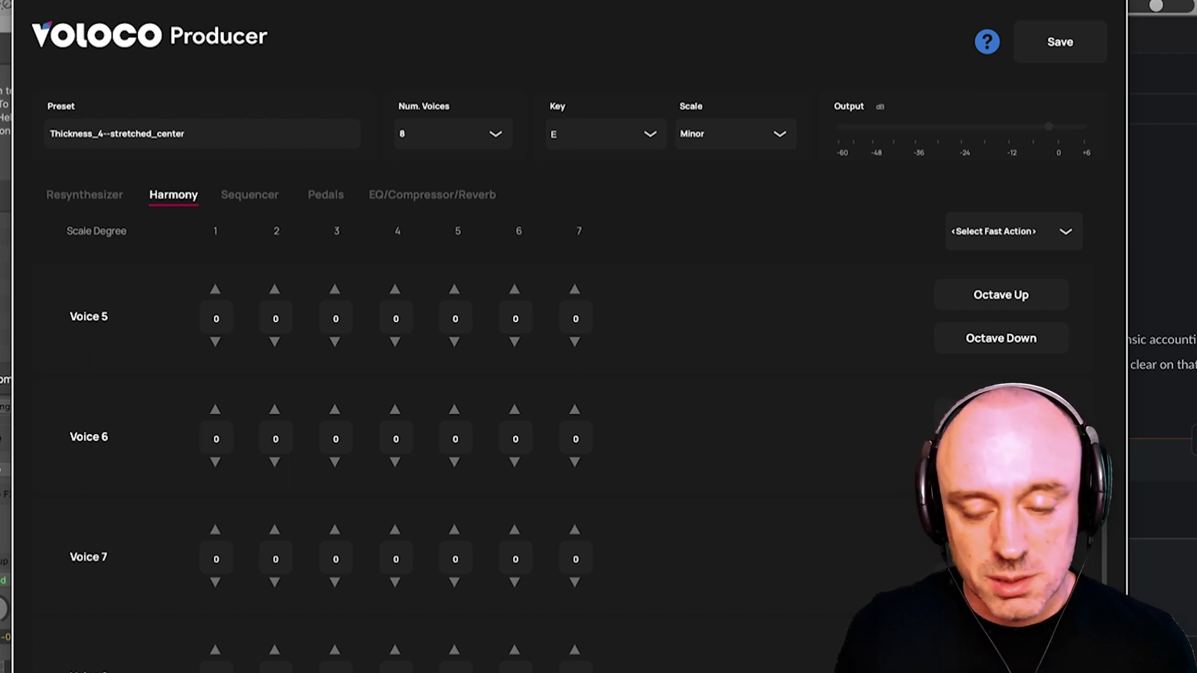
key("space")
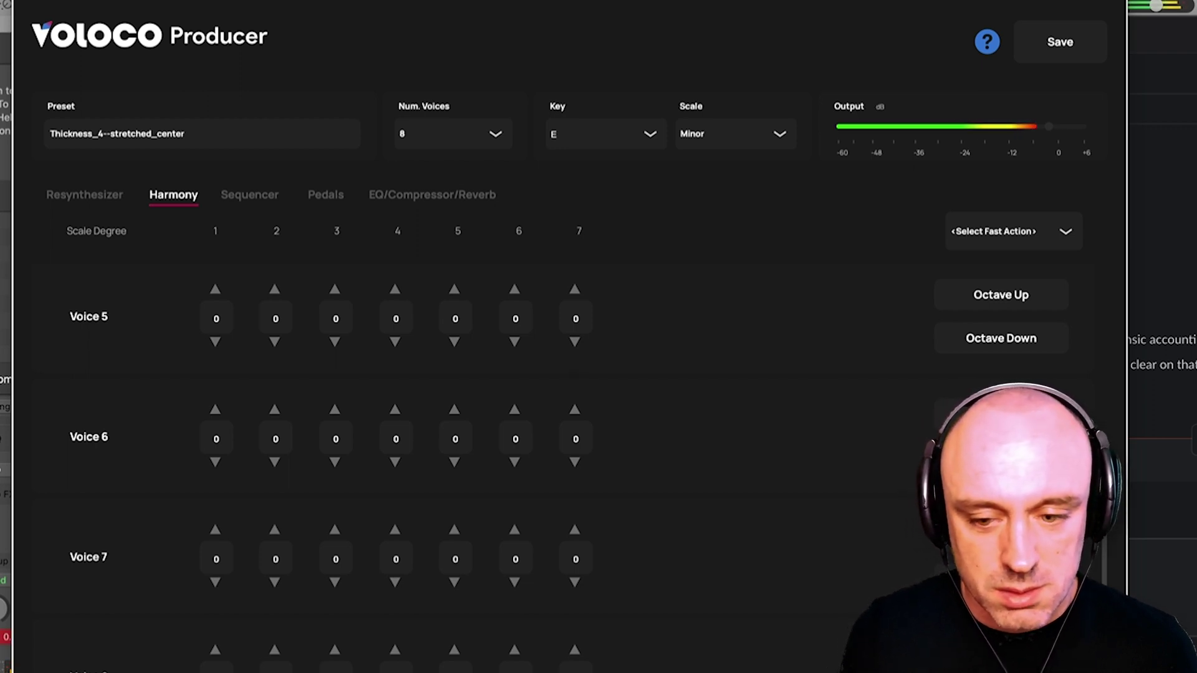
key("space")
key("space")
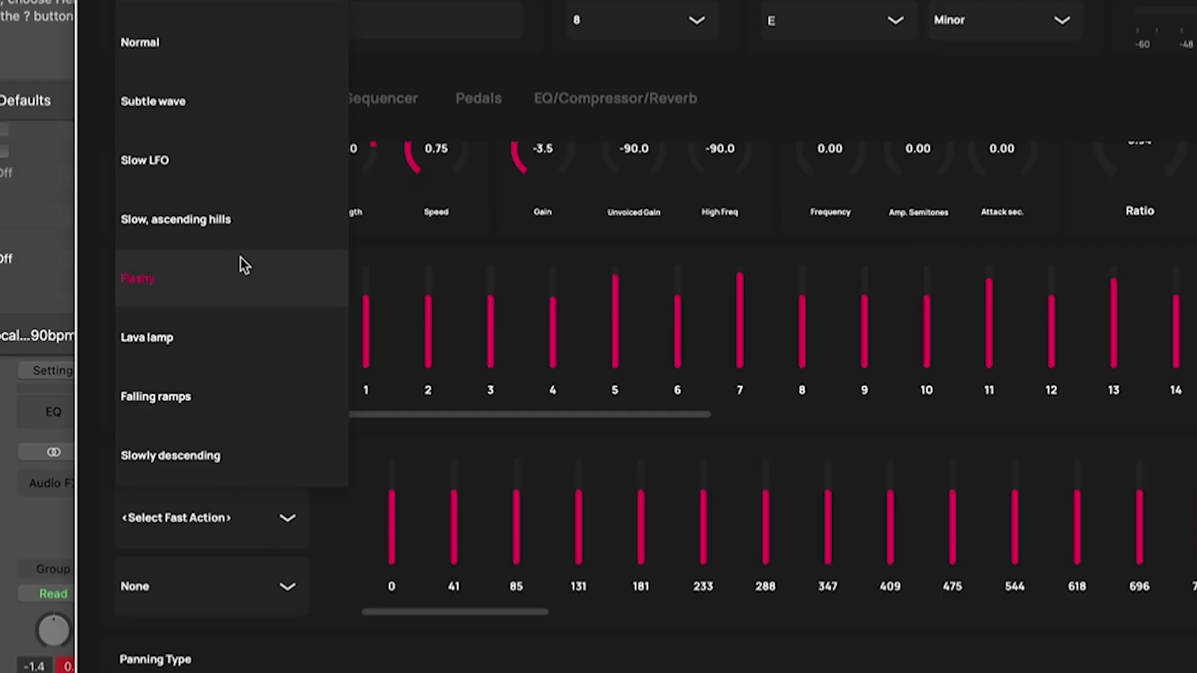
Try Voice 8's Subtle wave EQ motion with an LFO frequency of 0.51, and try Slow, ascending hills.
left_click(243, 118)
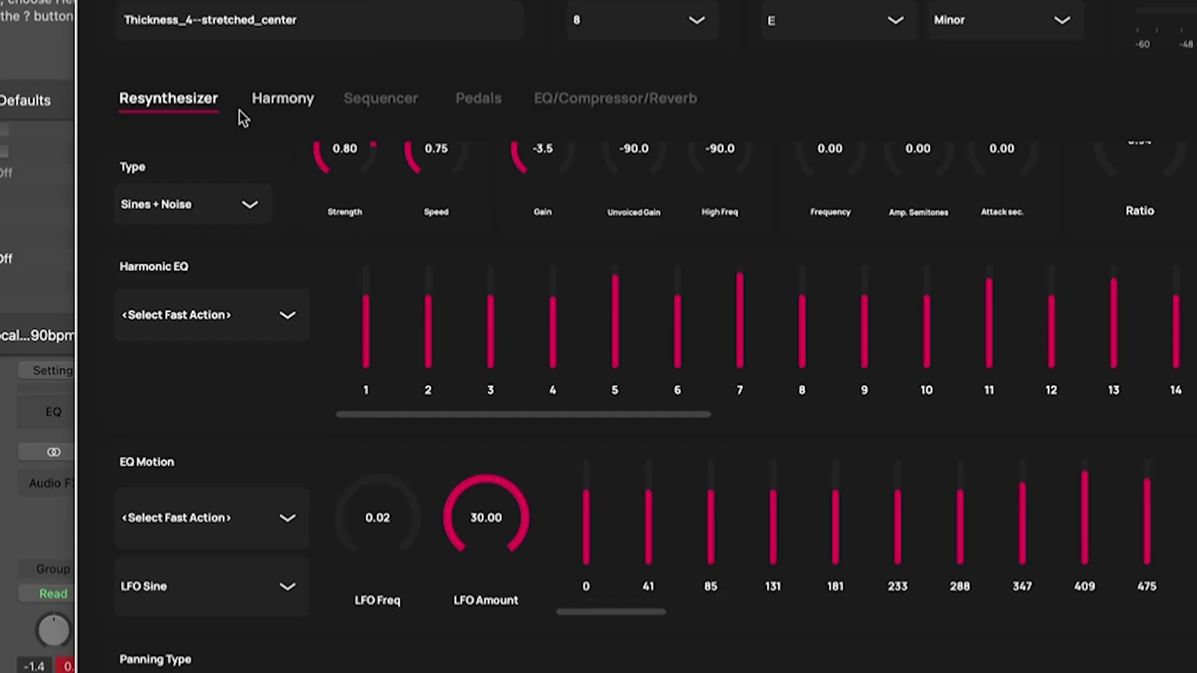
mouse_move(349, 549)
left_mouse_down()
mouse_move(382, 544)
mouse_move(348, 546)
left_mouse_up()
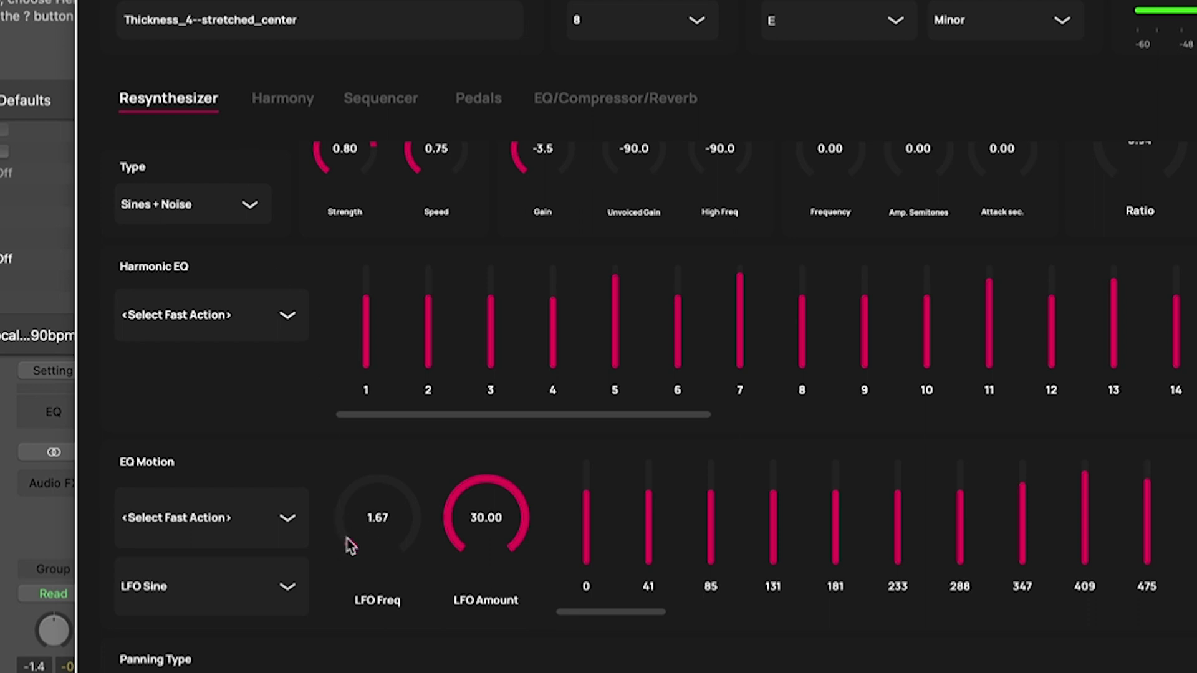
left_click(291, 537)
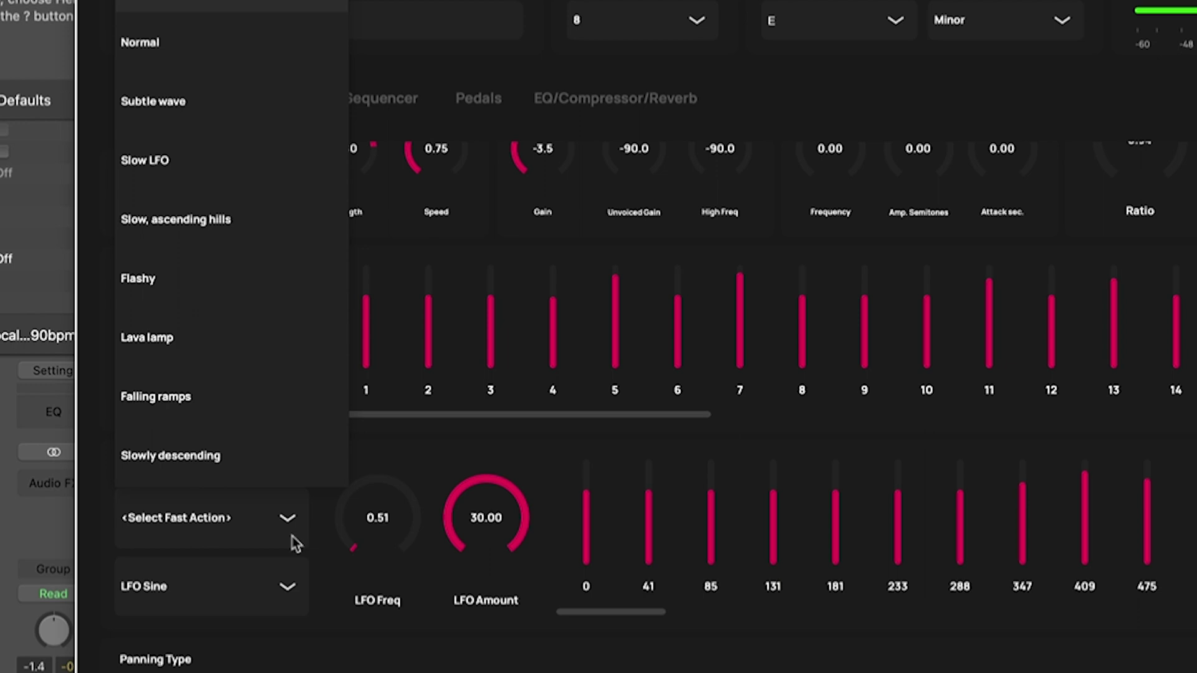
left_click(248, 222)
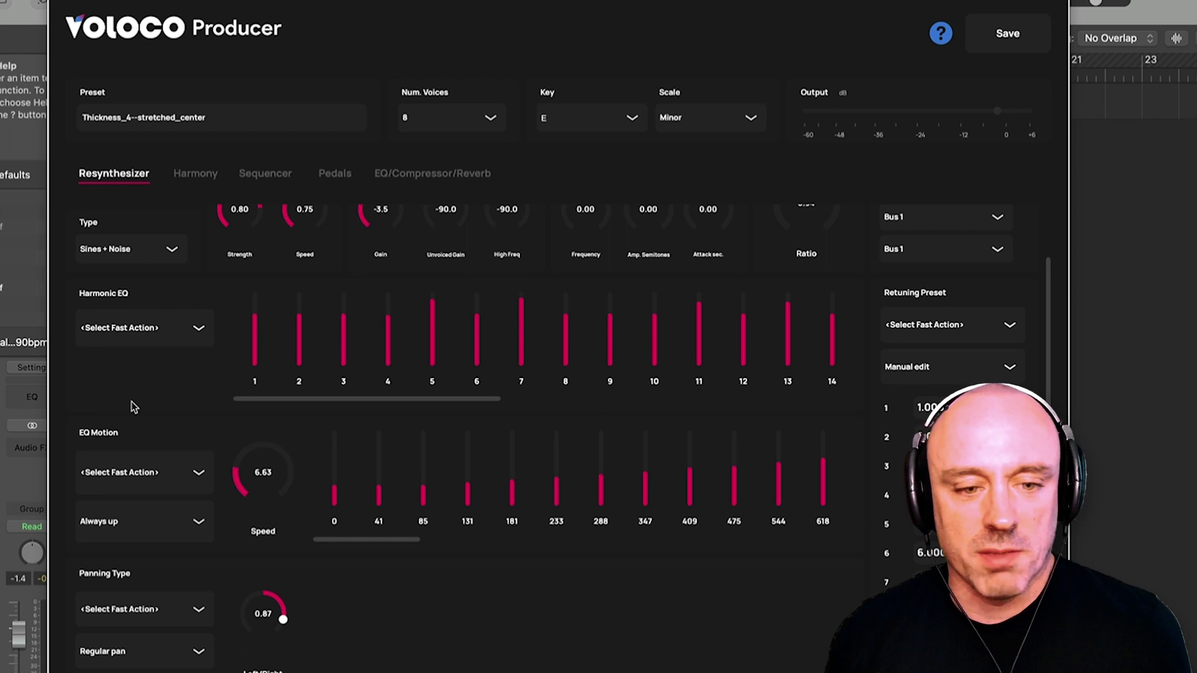
Apply the Subtle wave EQ motion to Voice 8 and set its LFO amount to 9.76.
left_click(144, 475)
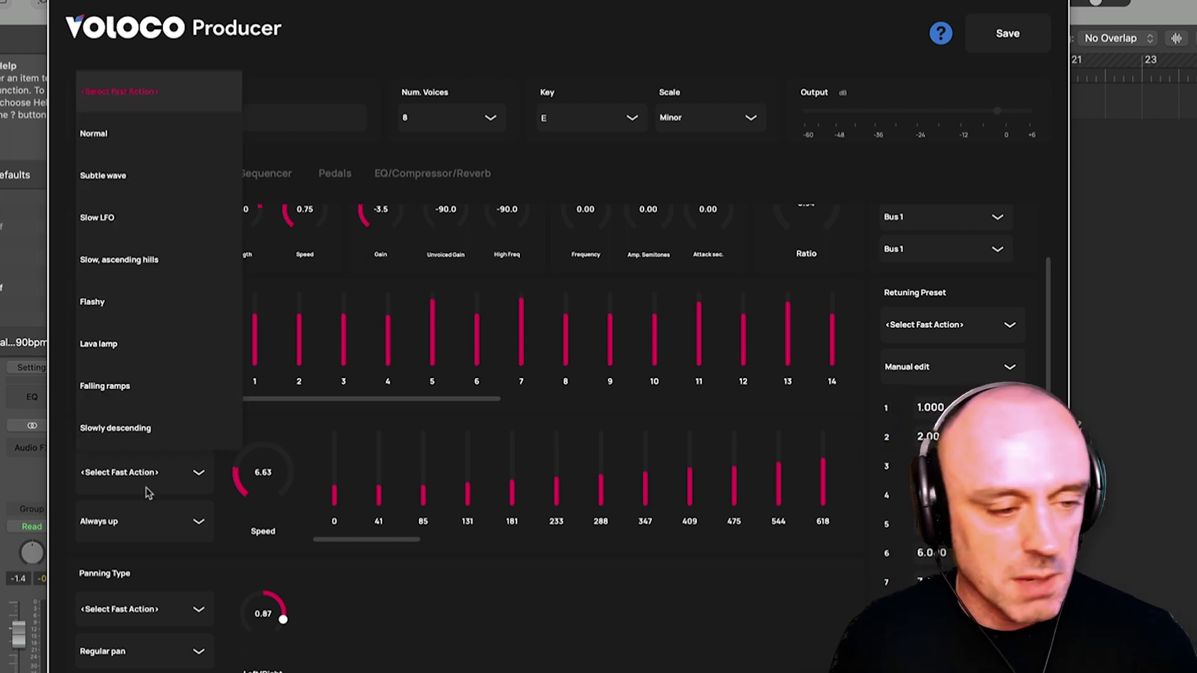
left_click(142, 176)
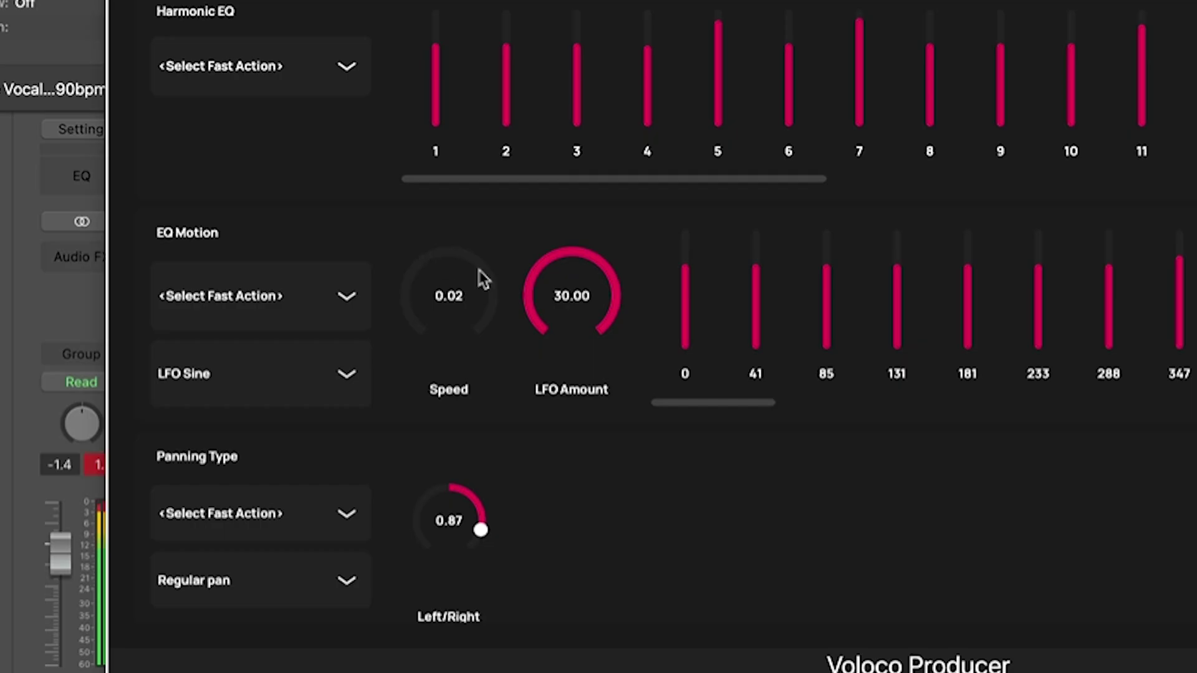
left_click_drag(609, 320, 542, 275)
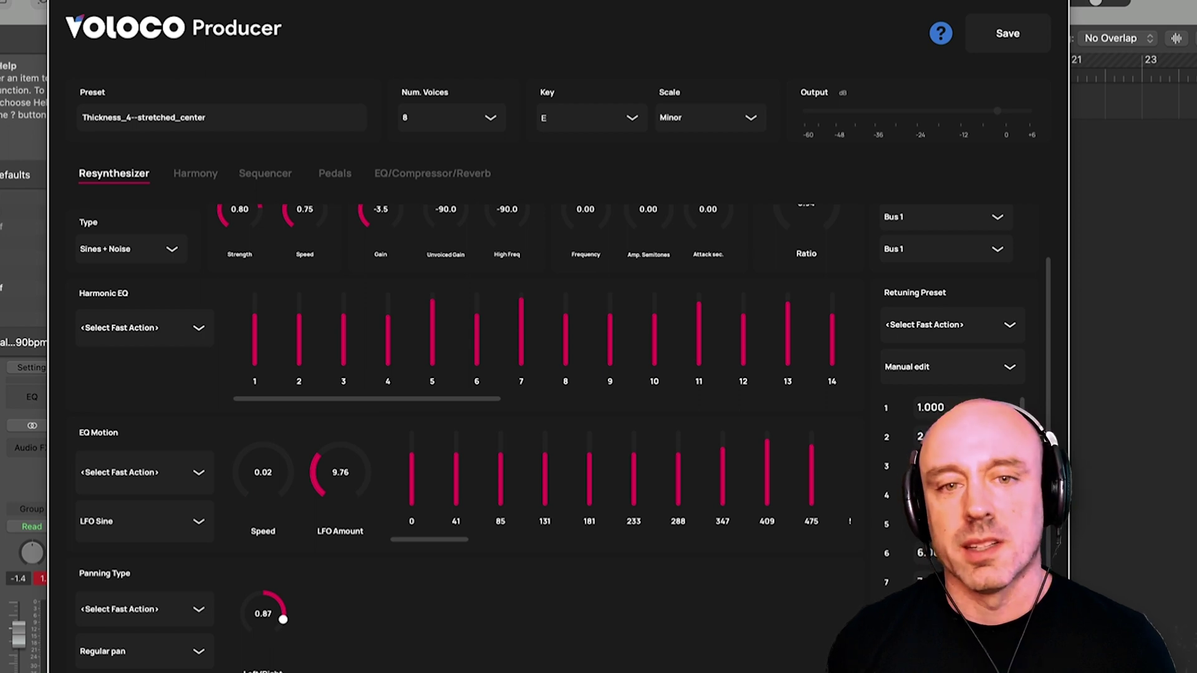
Switch to the track with the thickness_5--two_outer_octave_down preset.
key("Down")
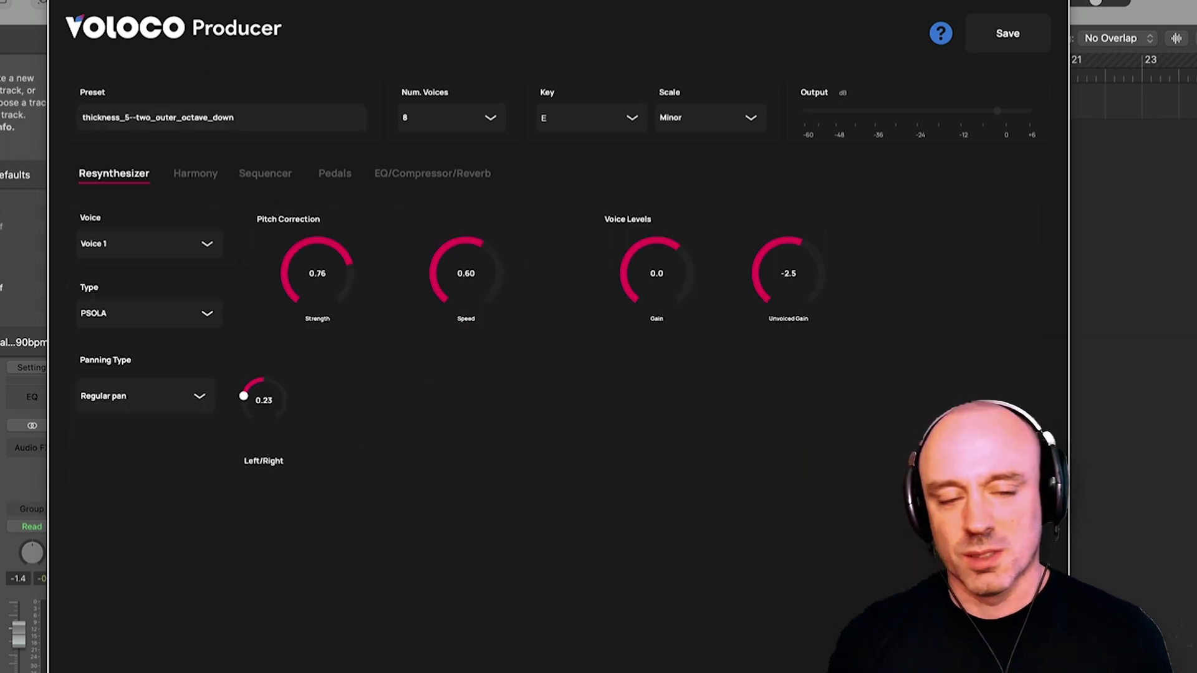